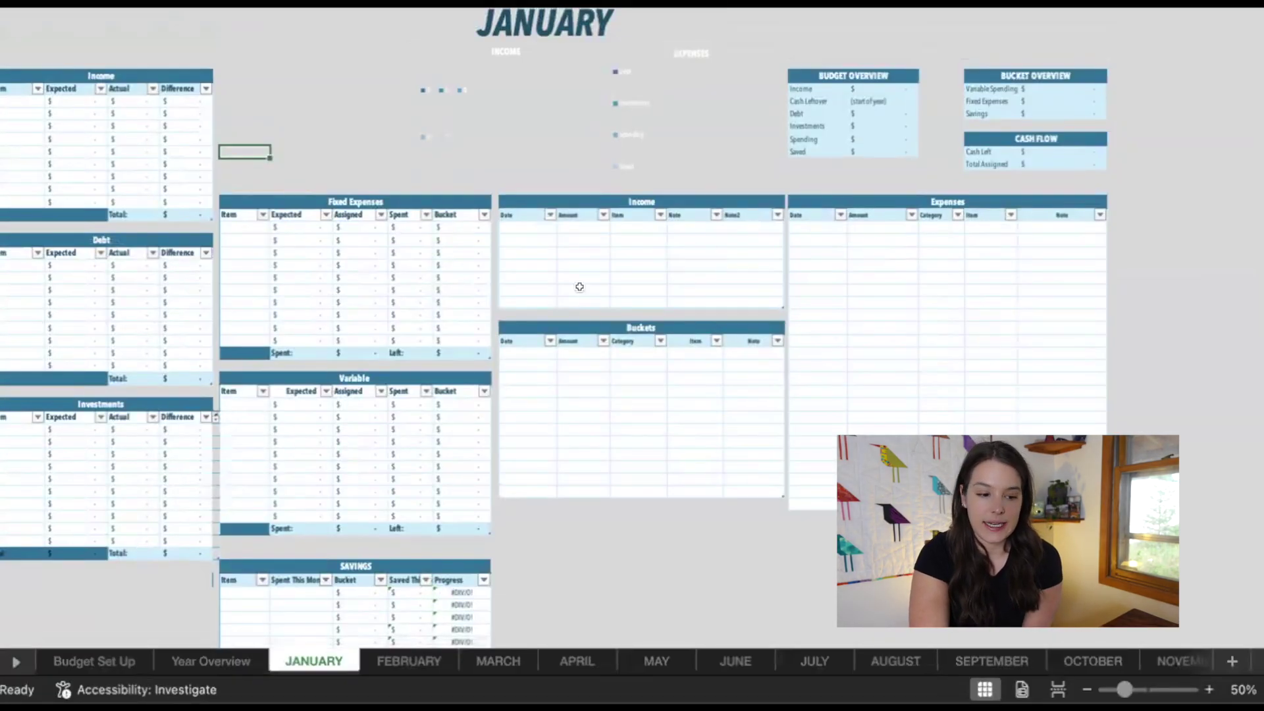
Step: Look over the January sheet's Income, Buckets and Expenses logging tables
{"action": "left_click", "coordinate": [610, 252]}
{"action": "left_click", "coordinate": [593, 451]}
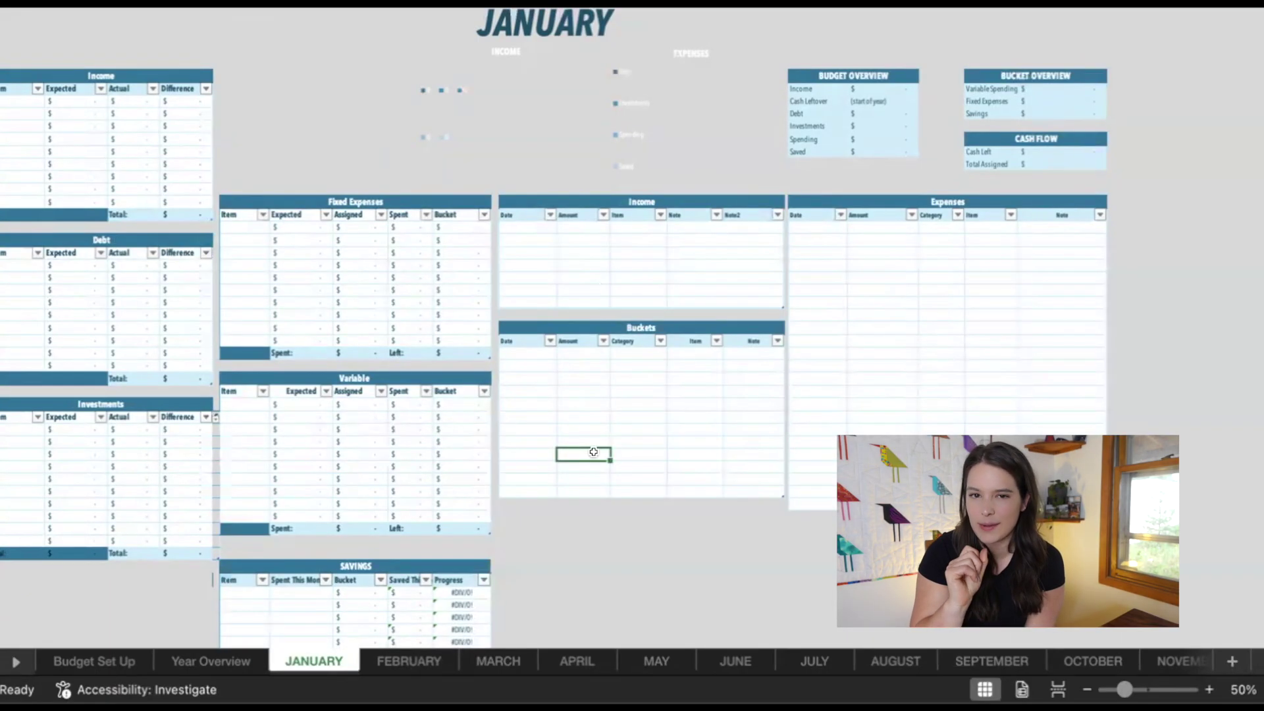
{"action": "left_click", "coordinate": [959, 289]}
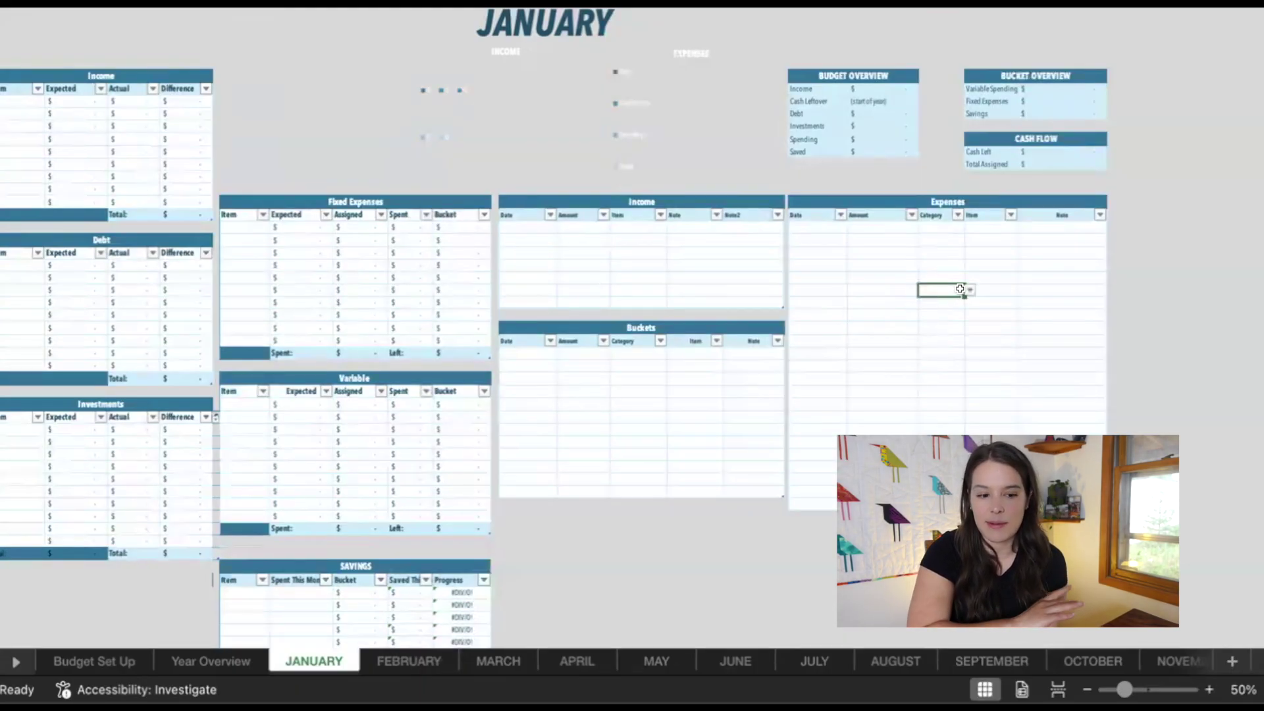
{"action": "left_click", "coordinate": [868, 258]}
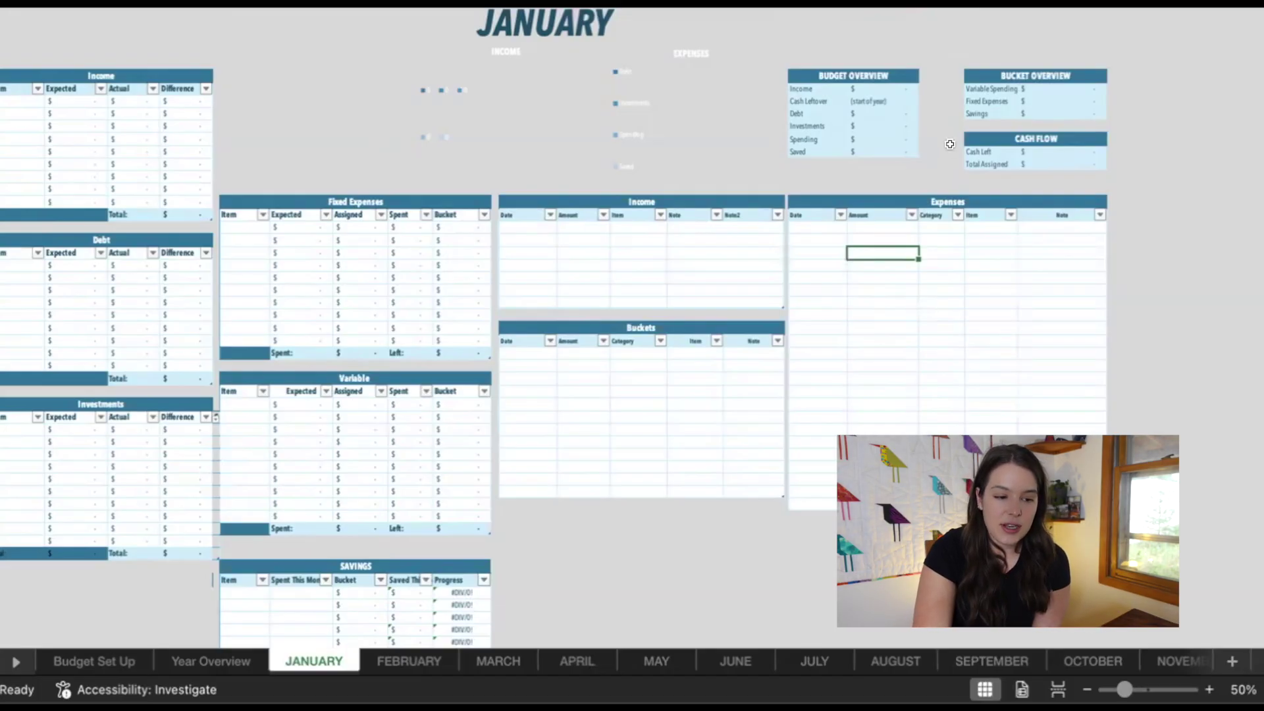
Step: Examine the Budget Overview, Bucket Overview and Cash Flow summaries on the January sheet
{"action": "scroll", "coordinate": [757, 135], "scroll_direction": "up", "scroll_amount": 2, "text": "ctrl"}
{"action": "scroll", "coordinate": [743, 81], "scroll_direction": "up", "scroll_amount": 1, "text": "ctrl"}
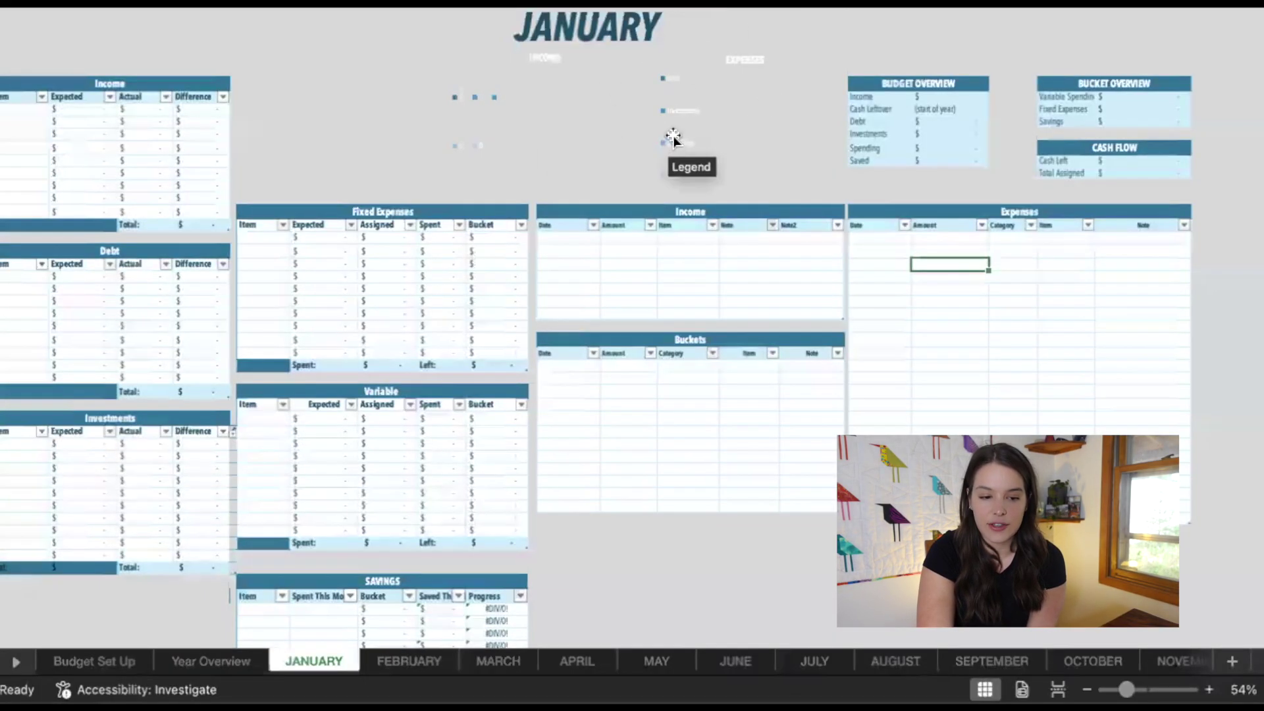
{"action": "scroll", "coordinate": [908, 79], "scroll_direction": "up", "scroll_amount": 3}
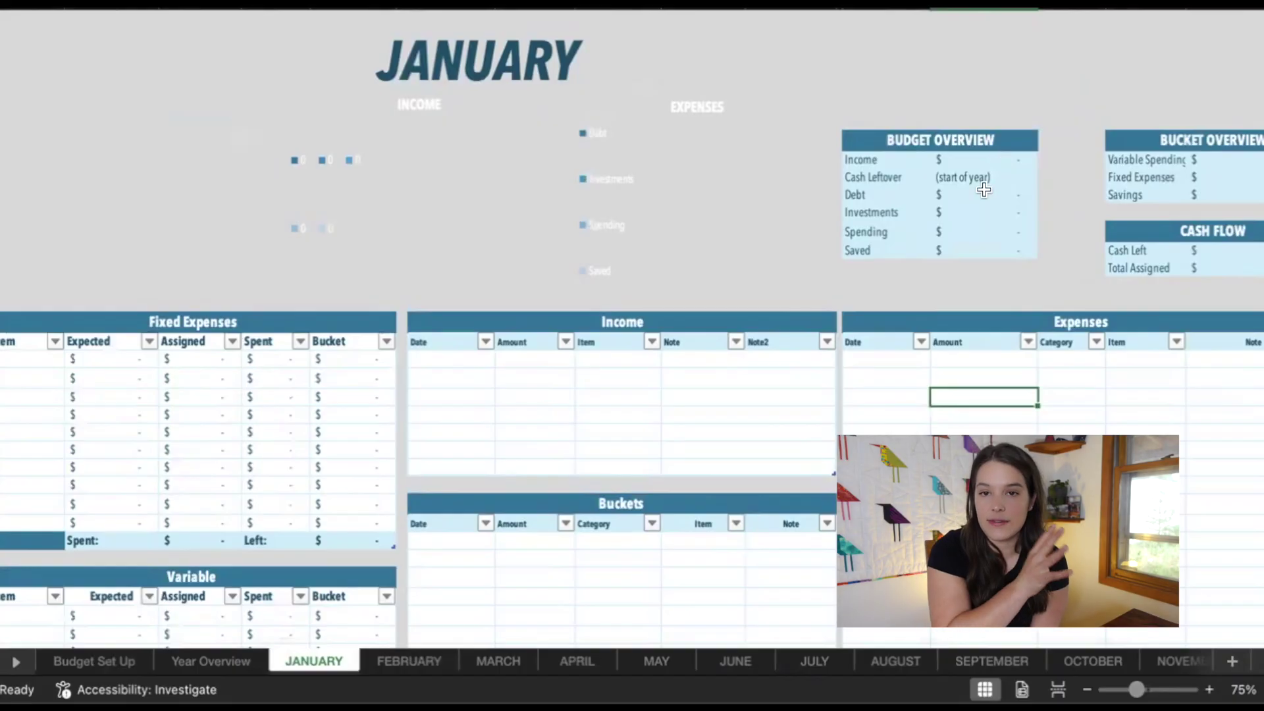
{"action": "left_click", "coordinate": [954, 197]}
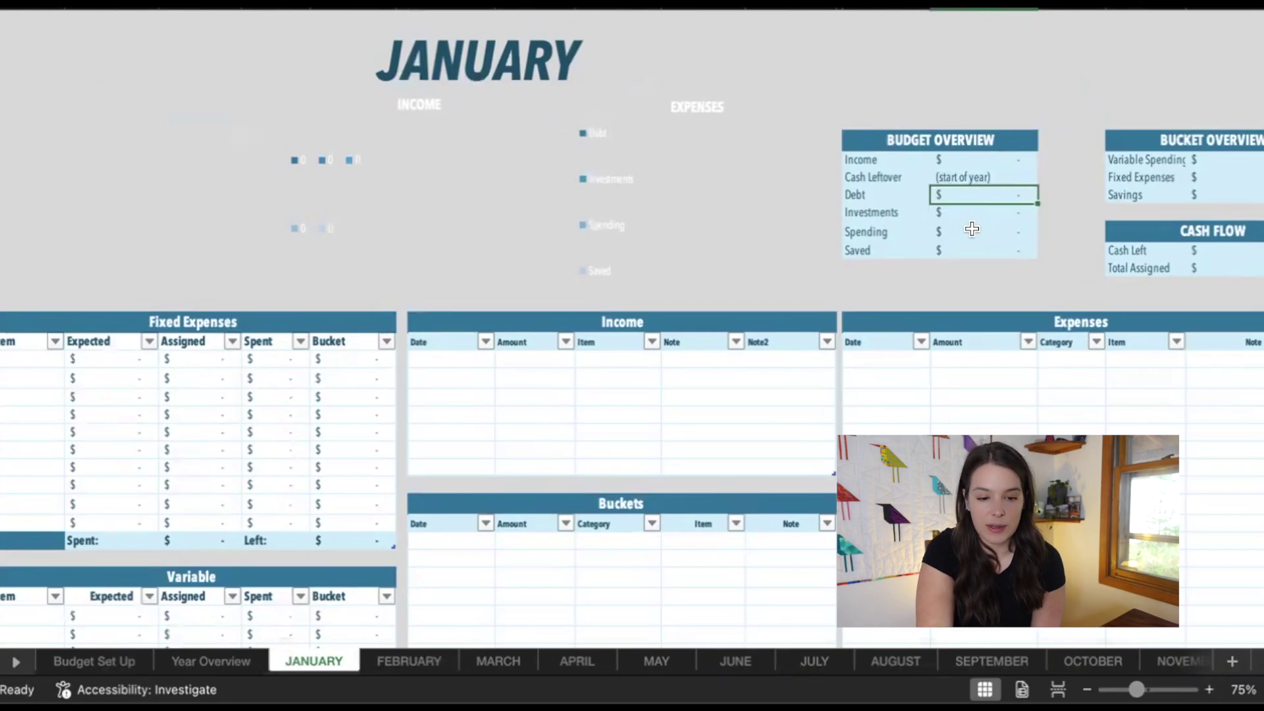
{"action": "scroll", "coordinate": [935, 170], "scroll_direction": "right", "scroll_amount": 3}
{"action": "left_click", "coordinate": [1064, 164]}
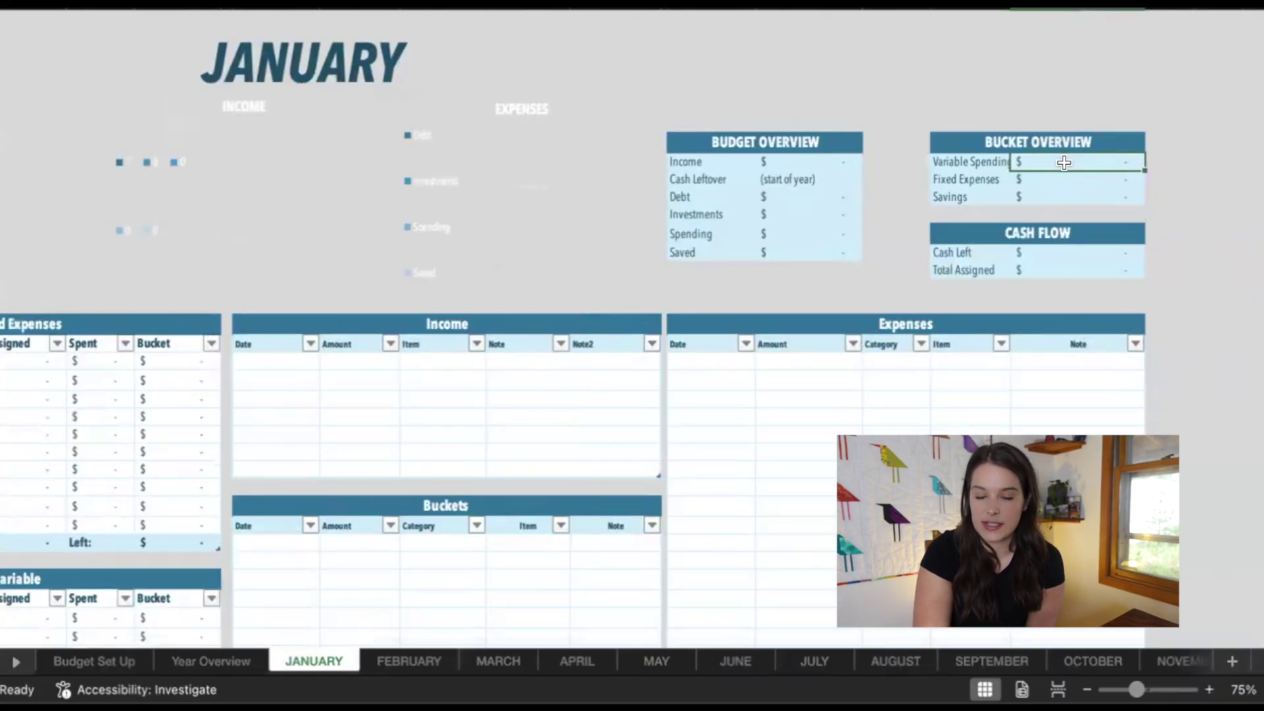
{"action": "key", "text": "Down"}
{"action": "key", "text": "Down"}
{"action": "left_click", "coordinate": [1067, 256]}
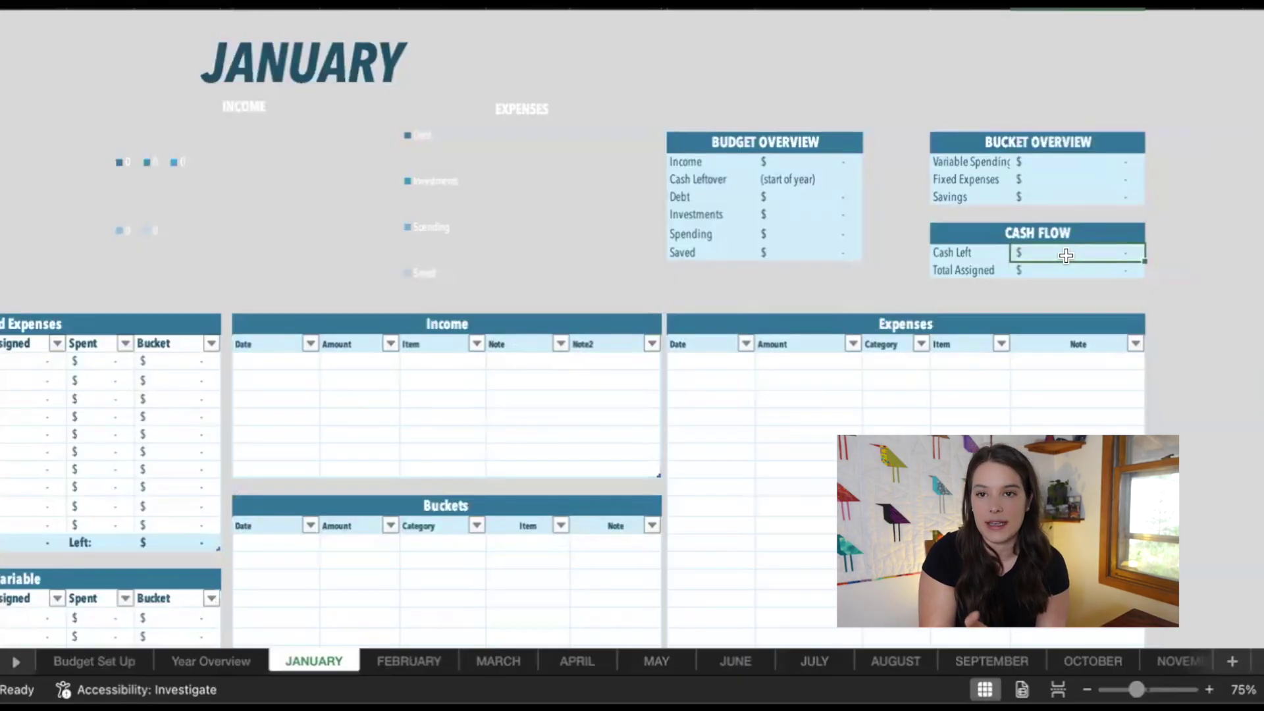
{"action": "left_click", "coordinate": [1075, 274]}
{"action": "scroll", "coordinate": [1076, 273], "scroll_direction": "down", "scroll_amount": 5}
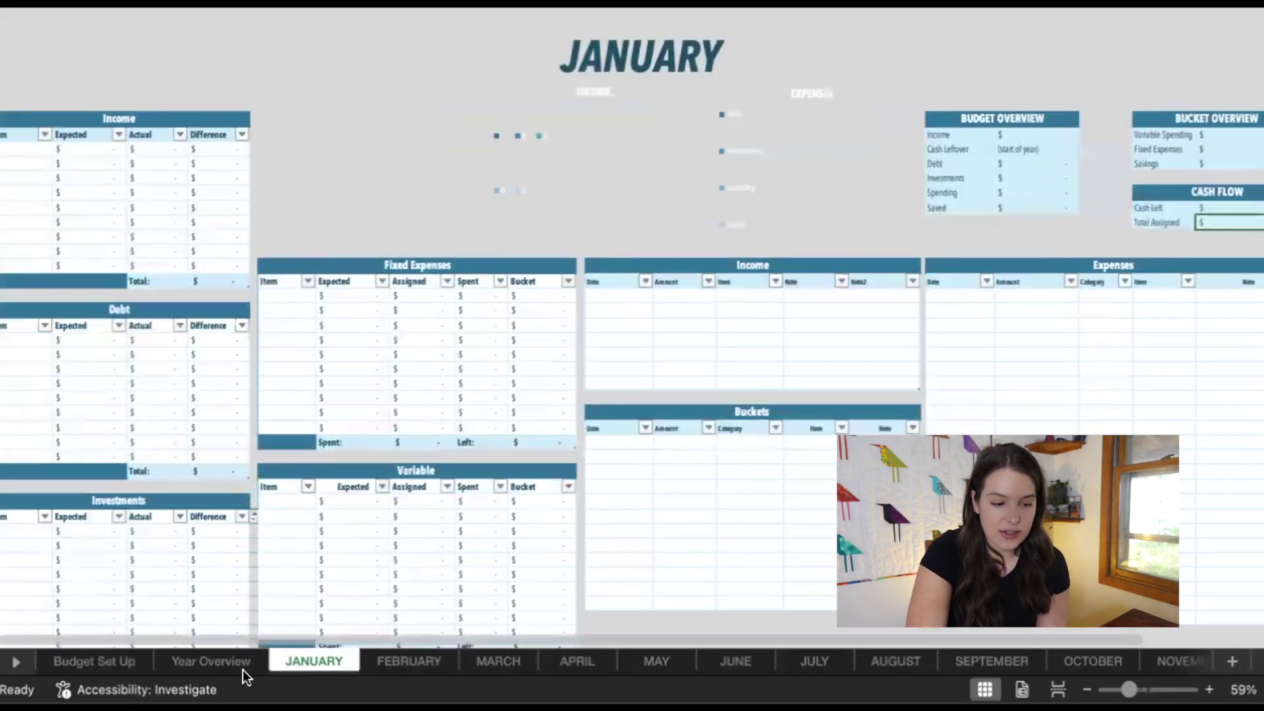
Step: View the February, March and April sheets to compare their layout with January's
{"action": "left_click", "coordinate": [395, 661]}
{"action": "left_click", "coordinate": [498, 661]}
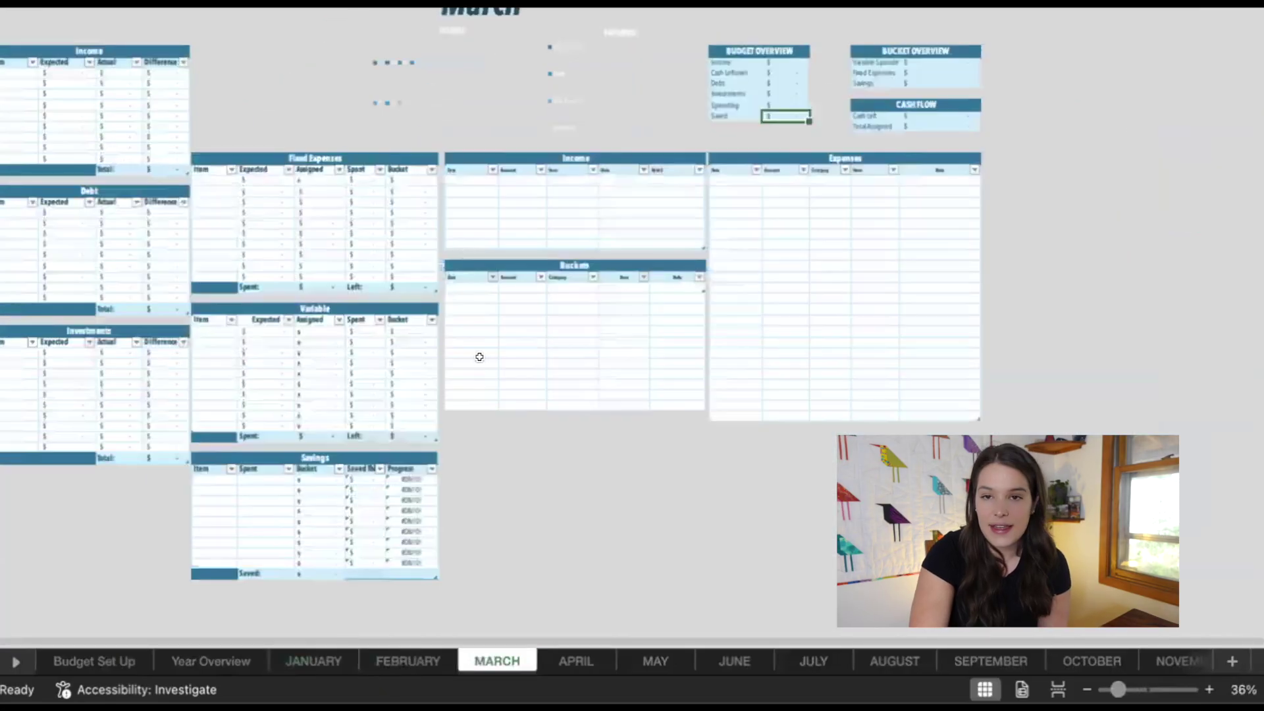
{"action": "left_click", "coordinate": [573, 661]}
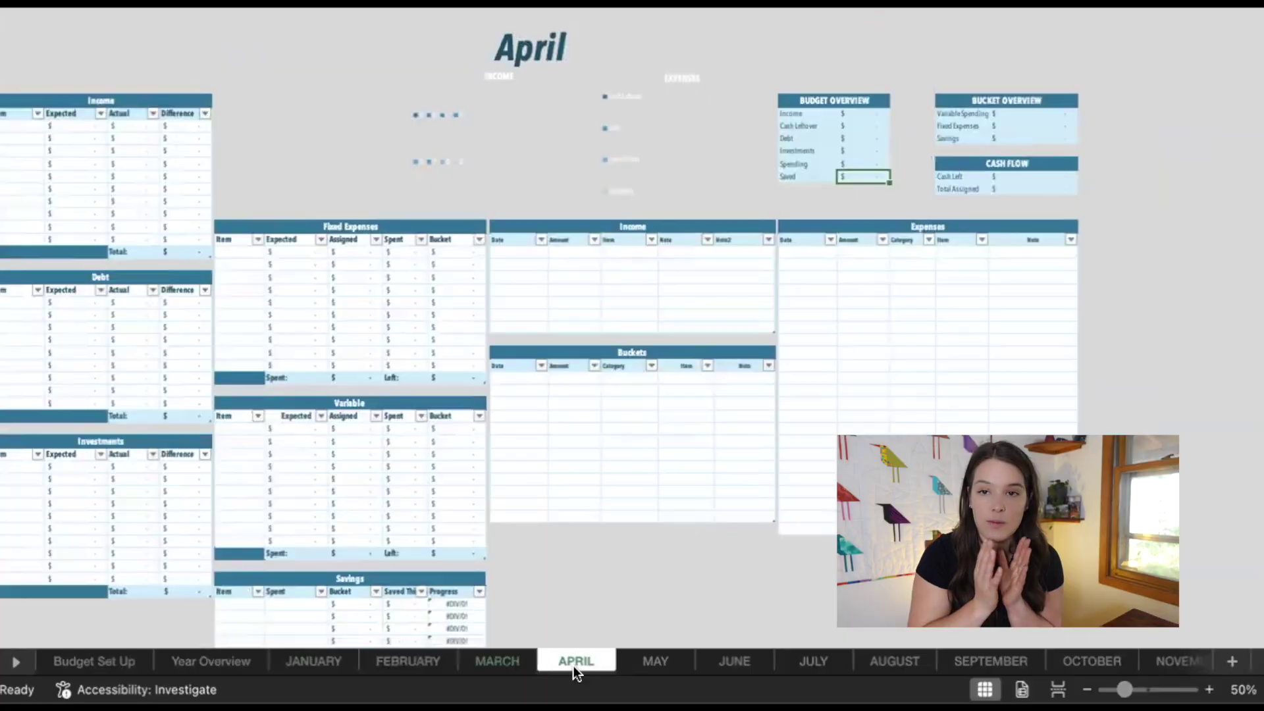
Step: On the Budget Set Up sheet, add Job with an amount of 5000 as the first Income entry
{"action": "left_click", "coordinate": [87, 663]}
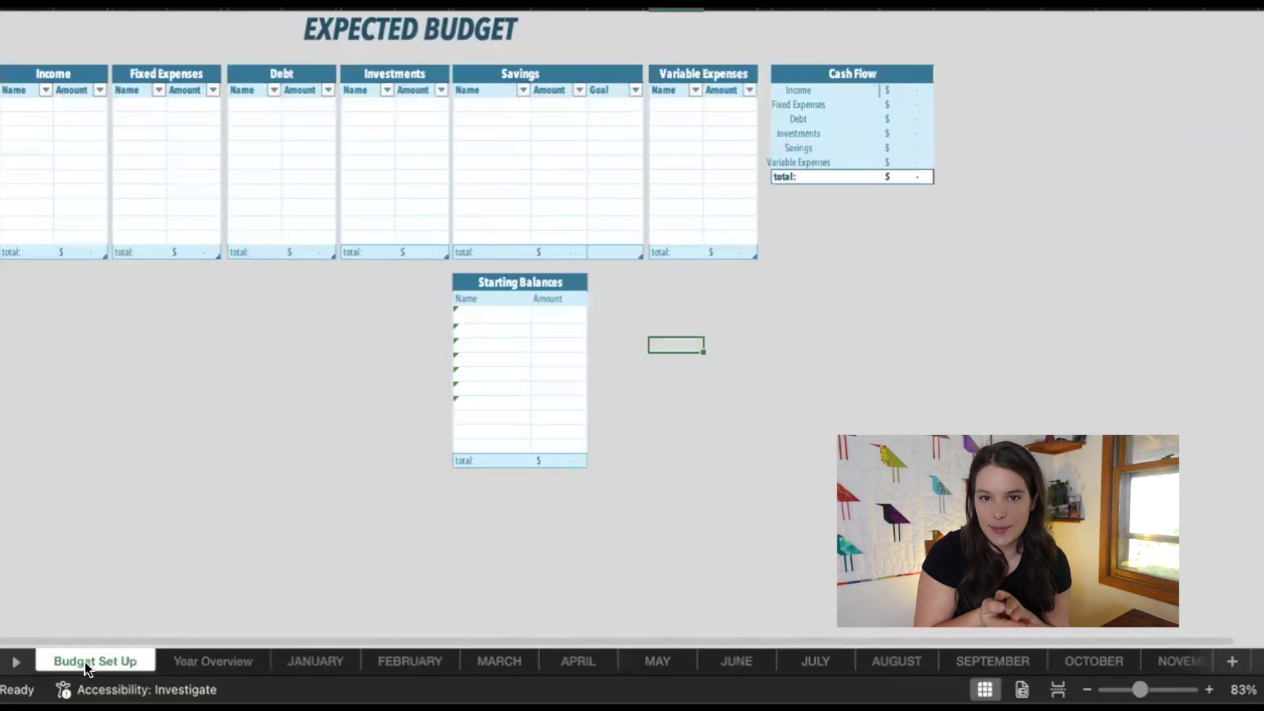
{"action": "scroll", "coordinate": [106, 593], "scroll_direction": "up", "scroll_amount": 5}
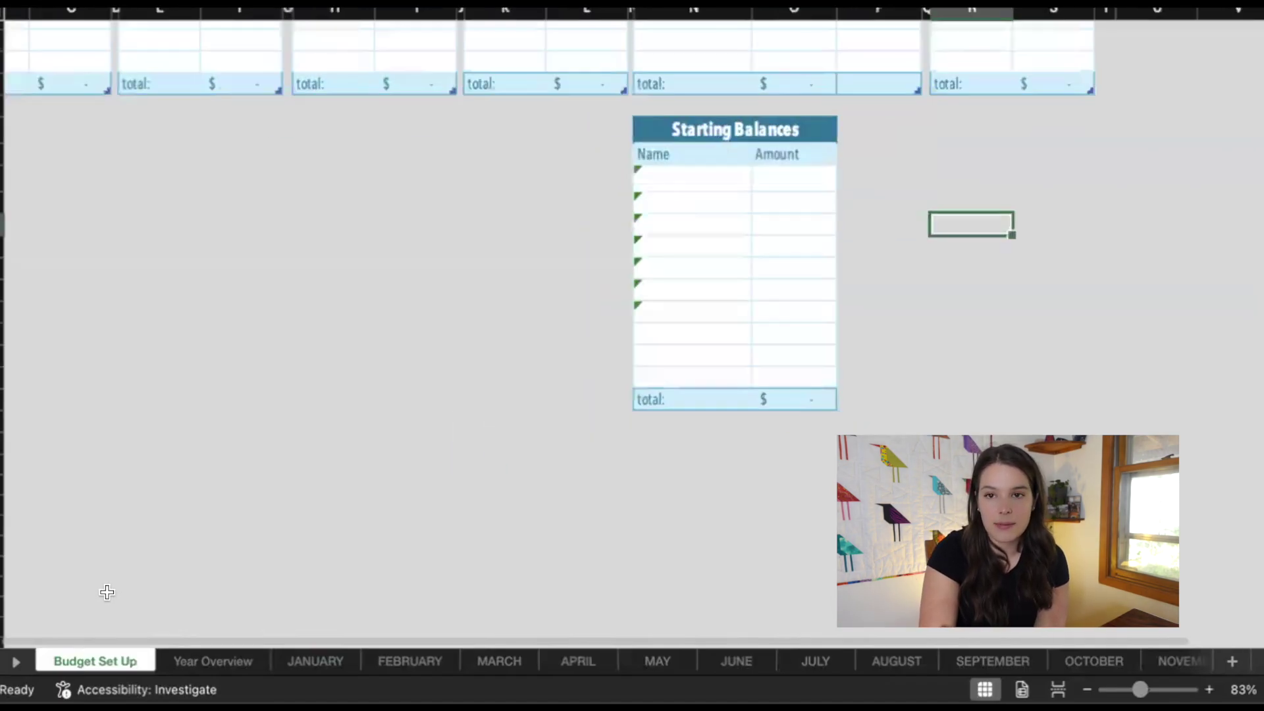
{"action": "scroll", "coordinate": [106, 593], "scroll_direction": "up", "scroll_amount": 5}
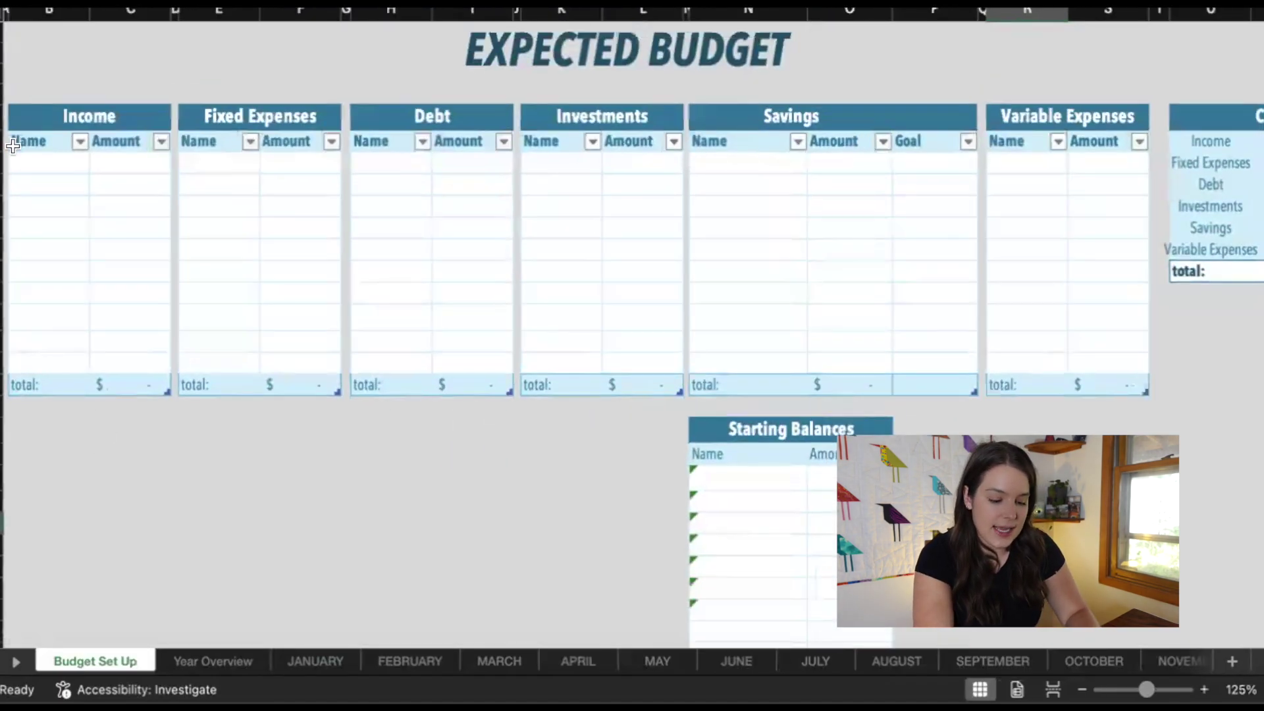
{"action": "left_click", "coordinate": [52, 165]}
{"action": "type", "text": "Job"}
{"action": "key", "text": "Tab"}
{"action": "type", "text": "5000"}
{"action": "key", "text": "Return"}
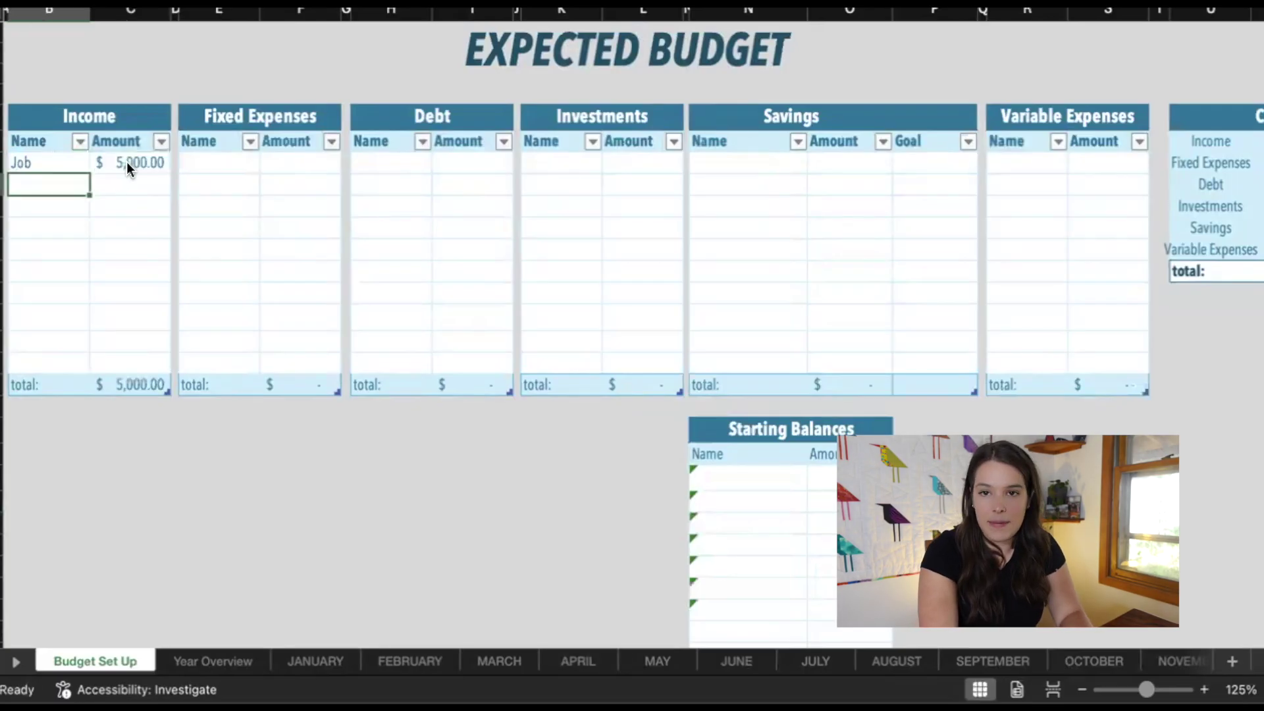
Step: Add Side hustle with an amount of 1000 as the second Income entry
{"action": "type", "text": "Side hustle"}
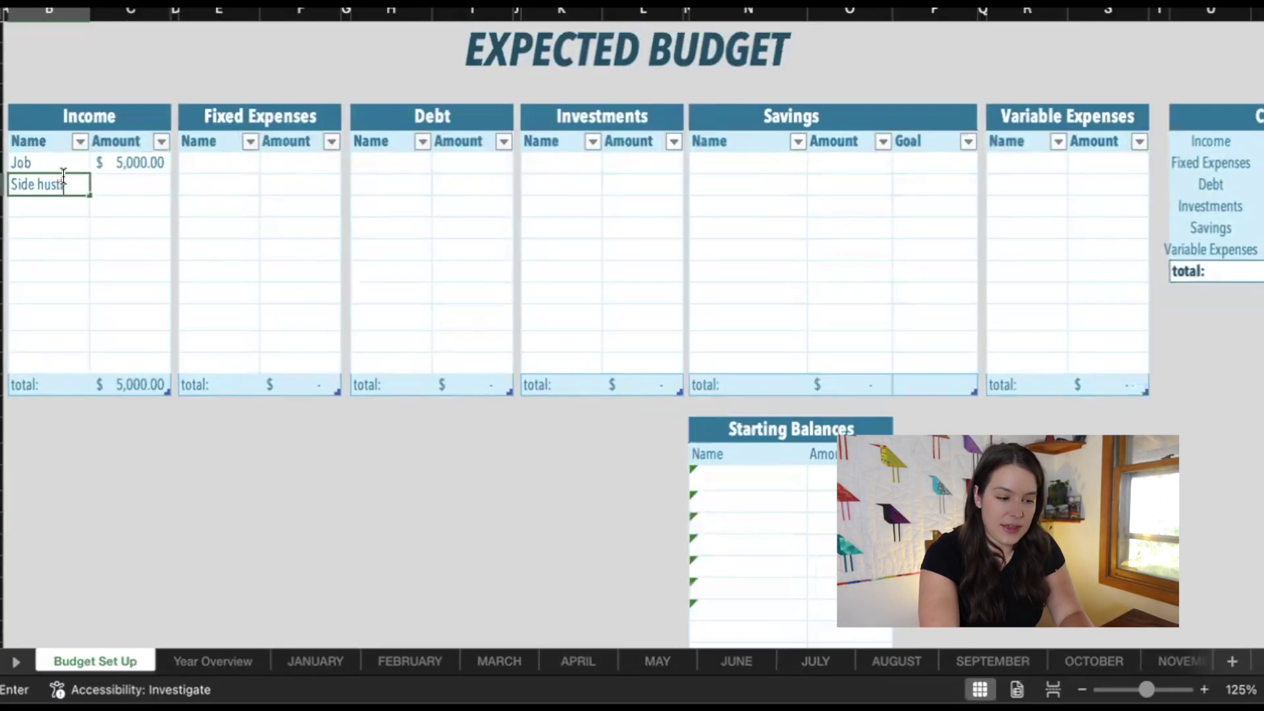
{"action": "key", "text": "Tab"}
{"action": "type", "text": "1000"}
{"action": "left_click", "coordinate": [219, 163]}
Step: Check how the income entries carry over to the January sheet's Income table and chart legend
{"action": "left_click", "coordinate": [314, 661]}
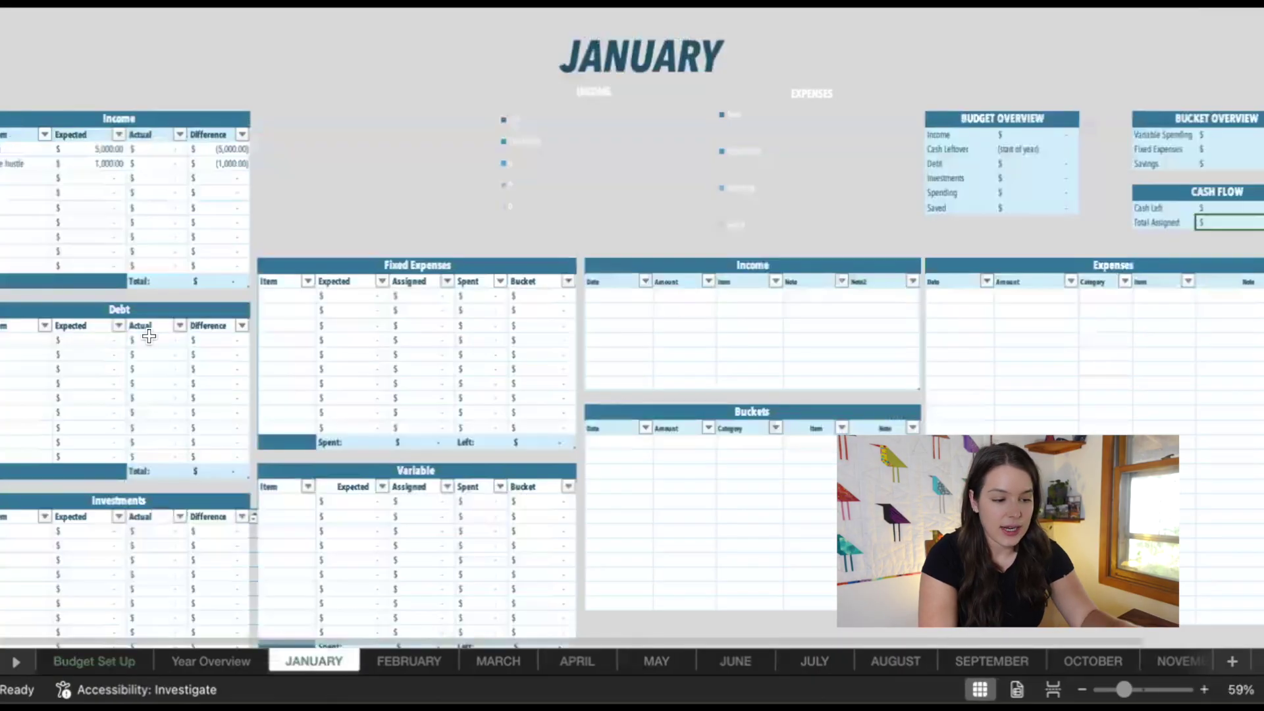
{"action": "scroll", "coordinate": [149, 336], "scroll_direction": "up", "scroll_amount": 2}
{"action": "scroll", "coordinate": [149, 335], "scroll_direction": "up", "scroll_amount": 4}
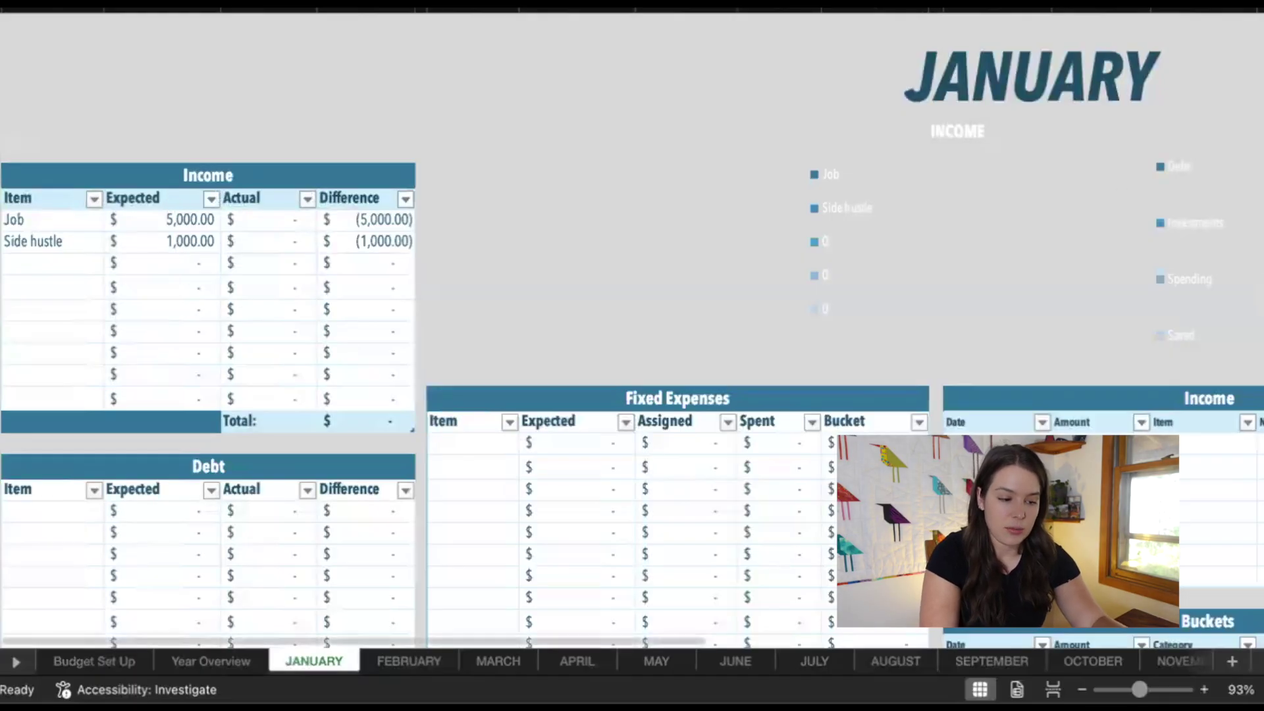
{"action": "scroll", "coordinate": [740, 271], "scroll_direction": "right", "scroll_amount": 3}
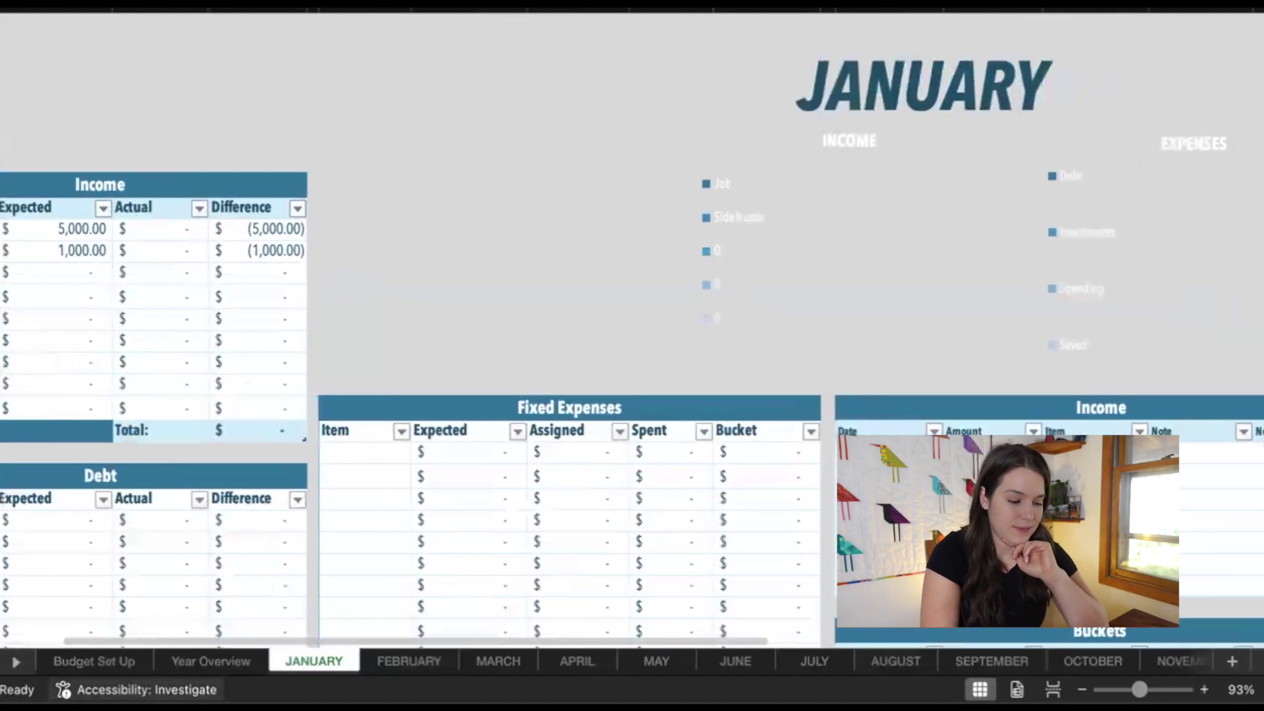
Step: On the Budget Set Up sheet, add Rent with an amount of 2000 as the first Fixed Expenses entry
{"action": "left_click", "coordinate": [140, 664]}
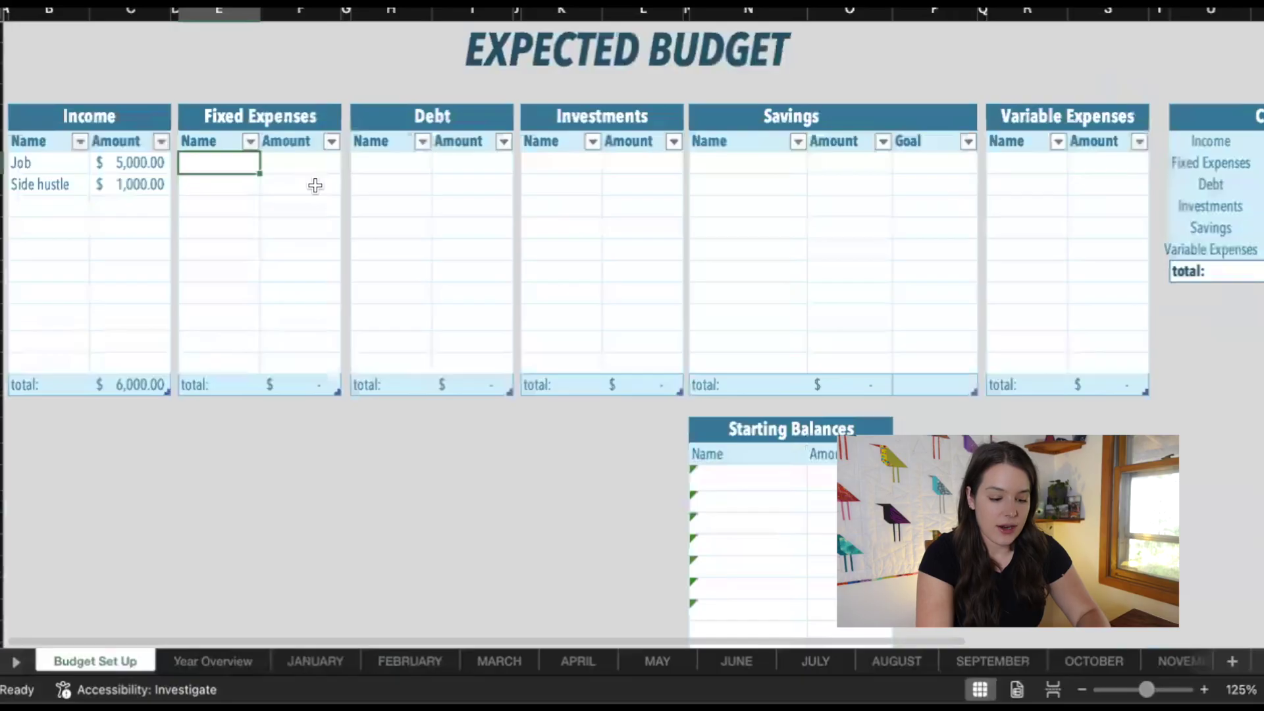
{"action": "scroll", "coordinate": [255, 191], "scroll_direction": "up", "scroll_amount": 3}
{"action": "scroll", "coordinate": [256, 191], "scroll_direction": "up", "scroll_amount": 2}
{"action": "type", "text": "Rent"}
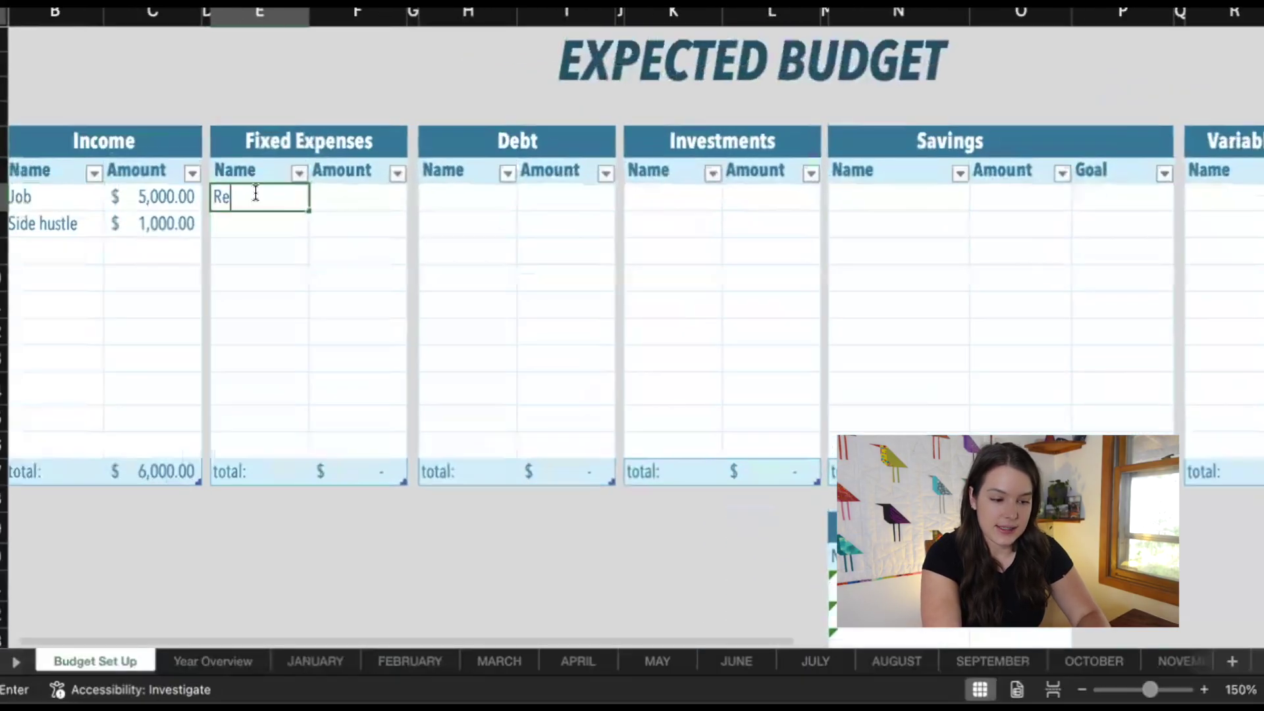
{"action": "left_click", "coordinate": [367, 196]}
{"action": "type", "text": "2000"}
{"action": "key", "text": "Tab"}
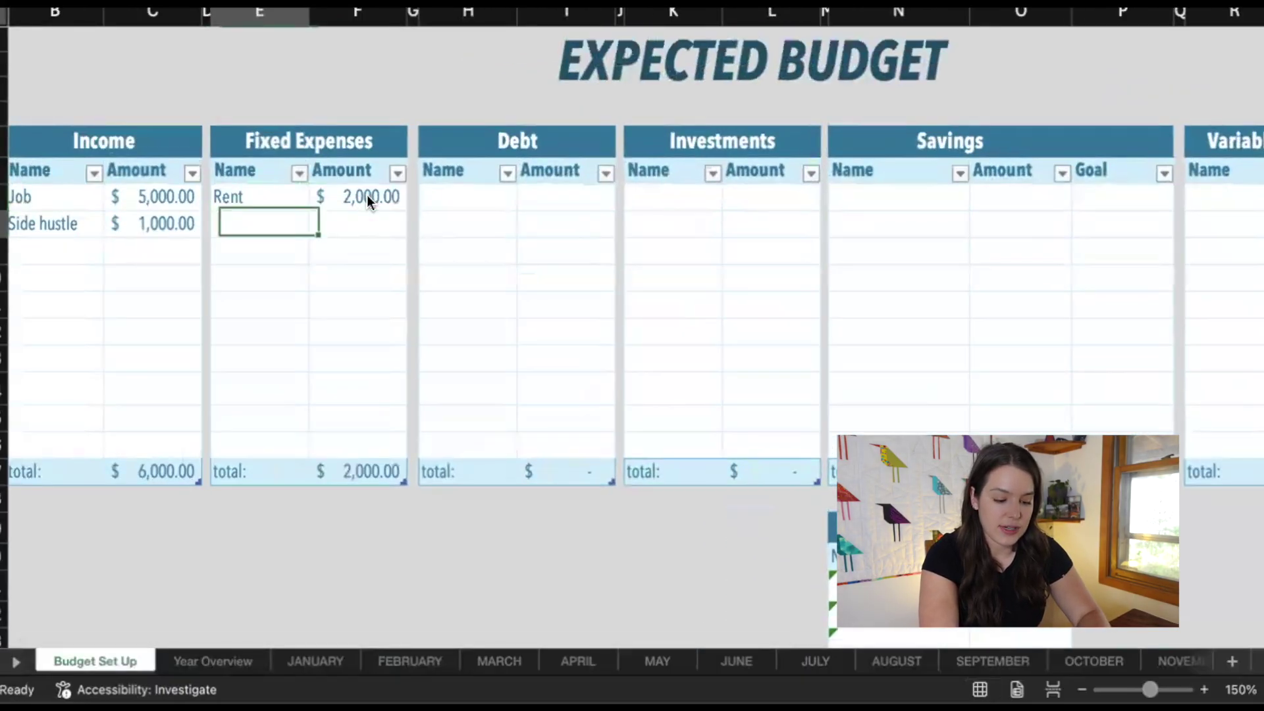
Step: Add Groceries at 500, Utilities at 150 and Transportation at 100 below Rent in Fixed Expenses
{"action": "type", "text": "Groceri"}
{"action": "type", "text": "es"}
{"action": "key", "text": "Tab"}
{"action": "type", "text": "500"}
{"action": "key", "text": "Tab"}
{"action": "type", "text": "Utilities"}
{"action": "key", "text": "Tab"}
{"action": "type", "text": "150"}
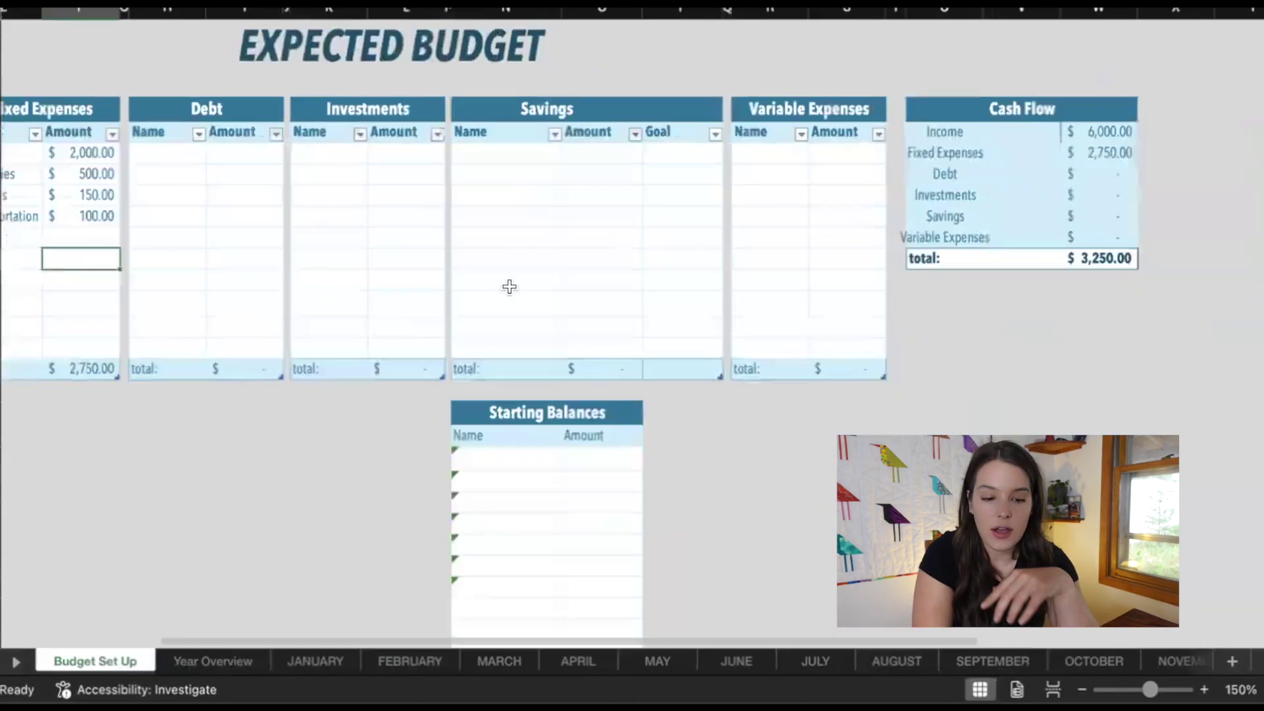
Step: Check the Cash Flow total, and add Student Loan with an amount of 700 to the Debt table
{"action": "left_click", "coordinate": [1058, 255]}
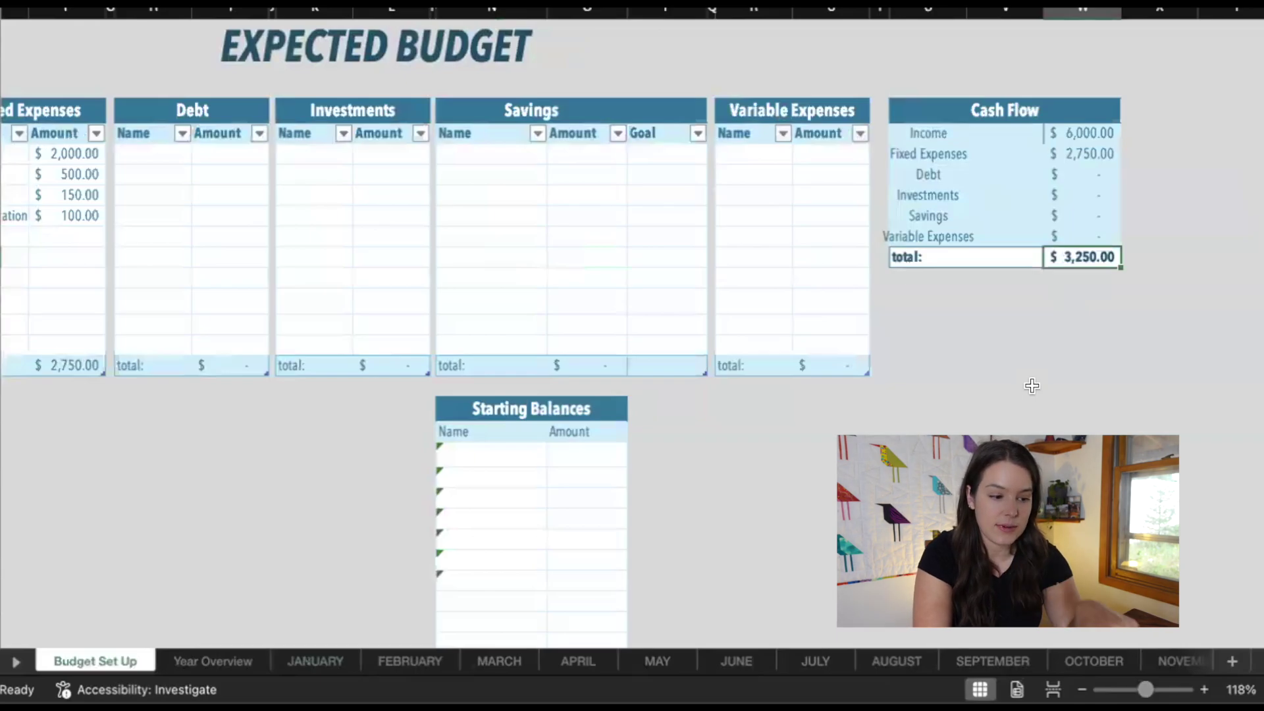
{"action": "scroll", "coordinate": [338, 277], "scroll_direction": "left", "scroll_amount": 3}
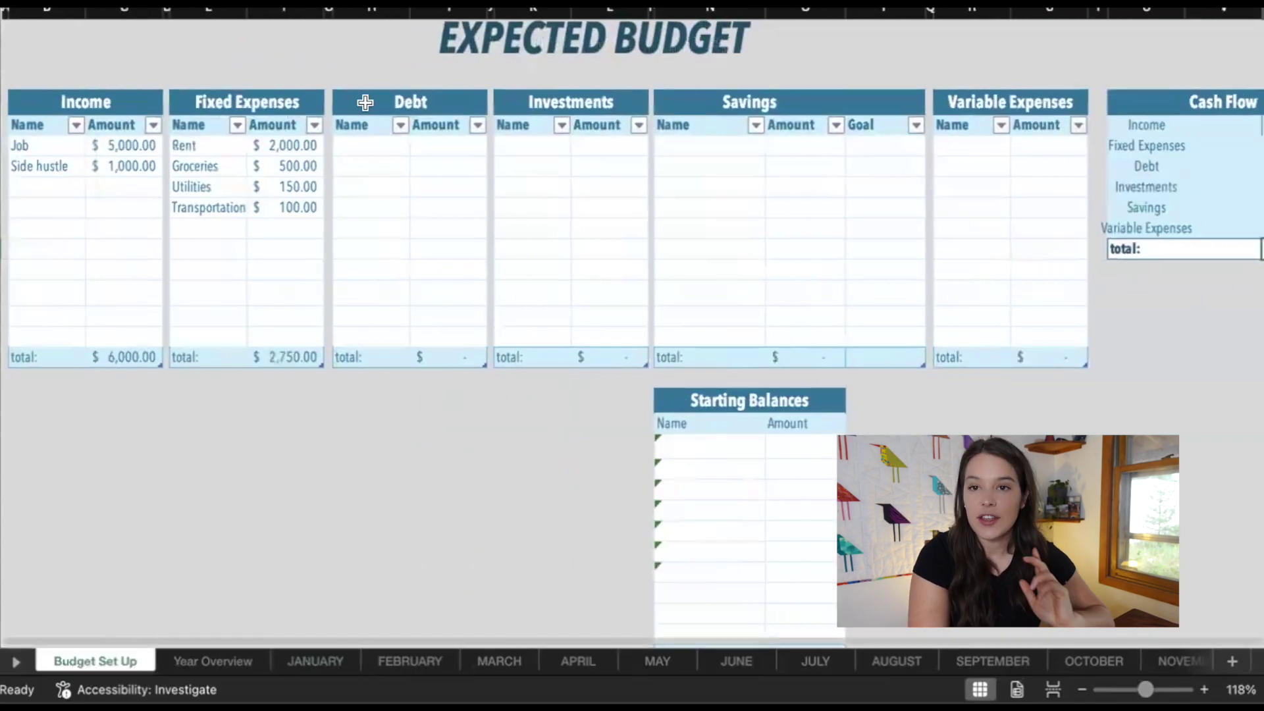
{"action": "left_click", "coordinate": [373, 147]}
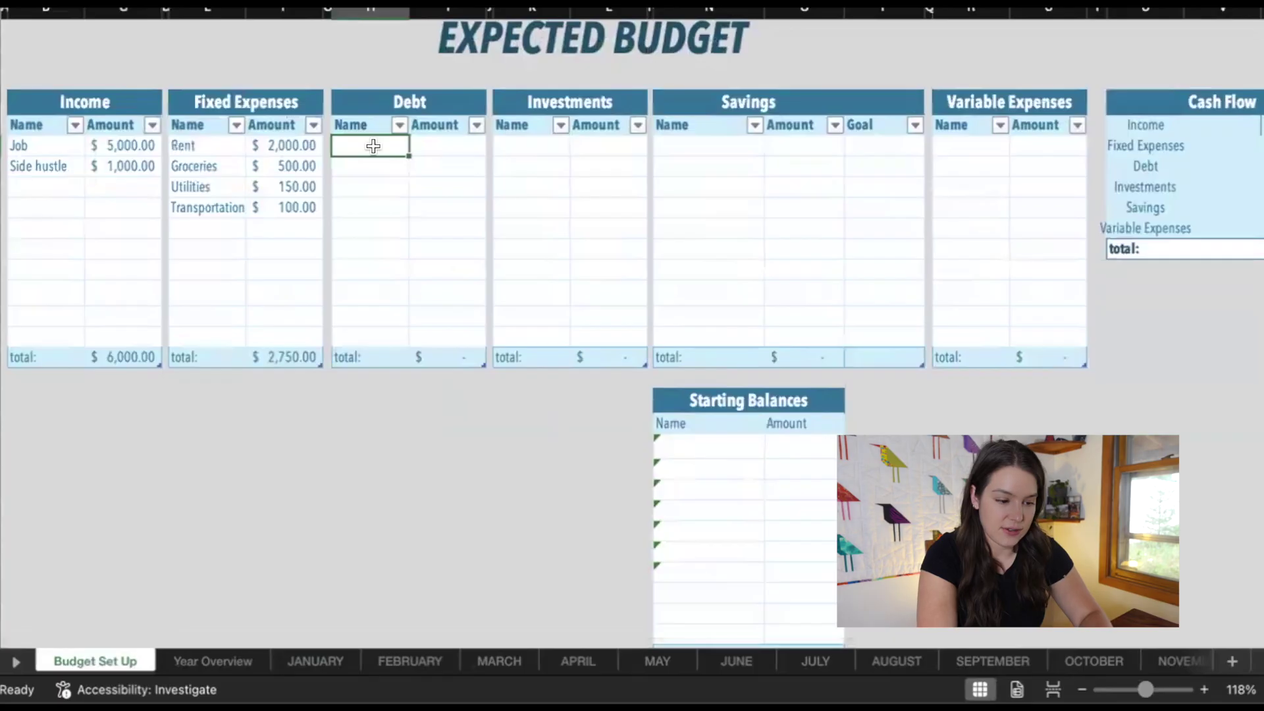
{"action": "type", "text": "Student Loan"}
{"action": "left_click", "coordinate": [450, 139]}
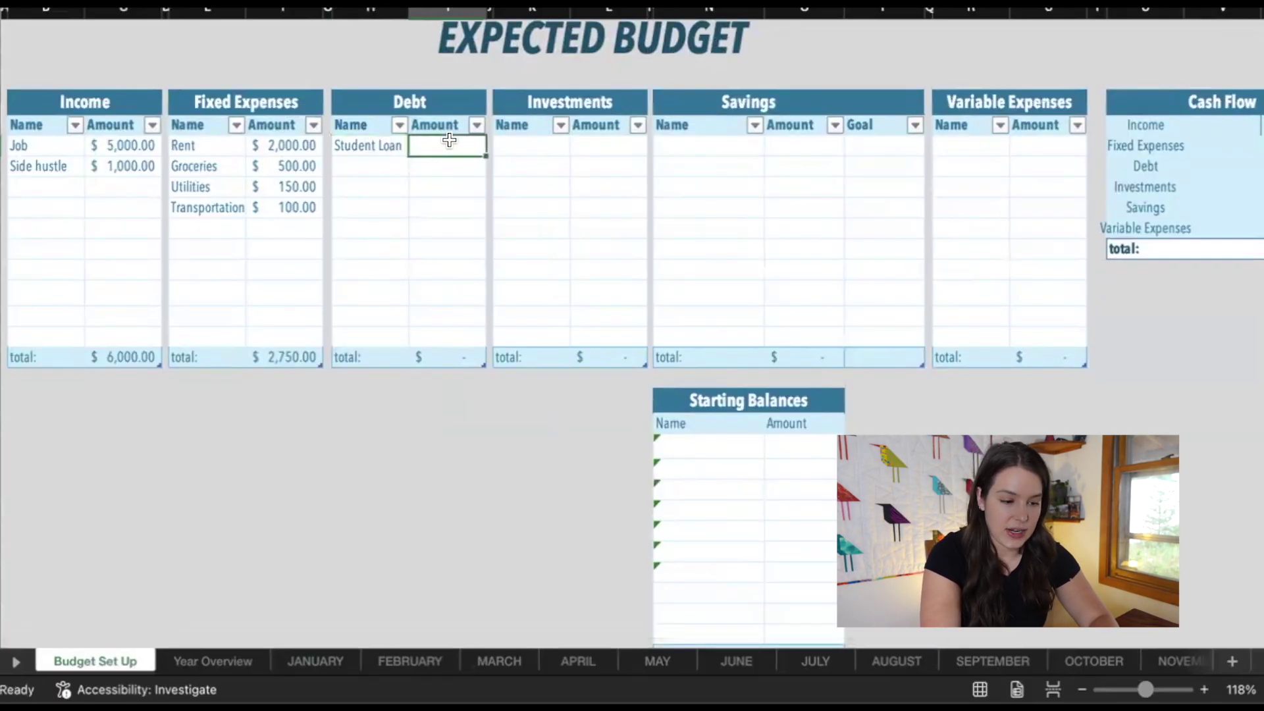
{"action": "type", "text": "700"}
{"action": "key", "text": "Tab"}
Step: Add Investing with an amount of 500 to the Investments table
{"action": "scroll", "coordinate": [381, 154], "scroll_direction": "right", "scroll_amount": 3}
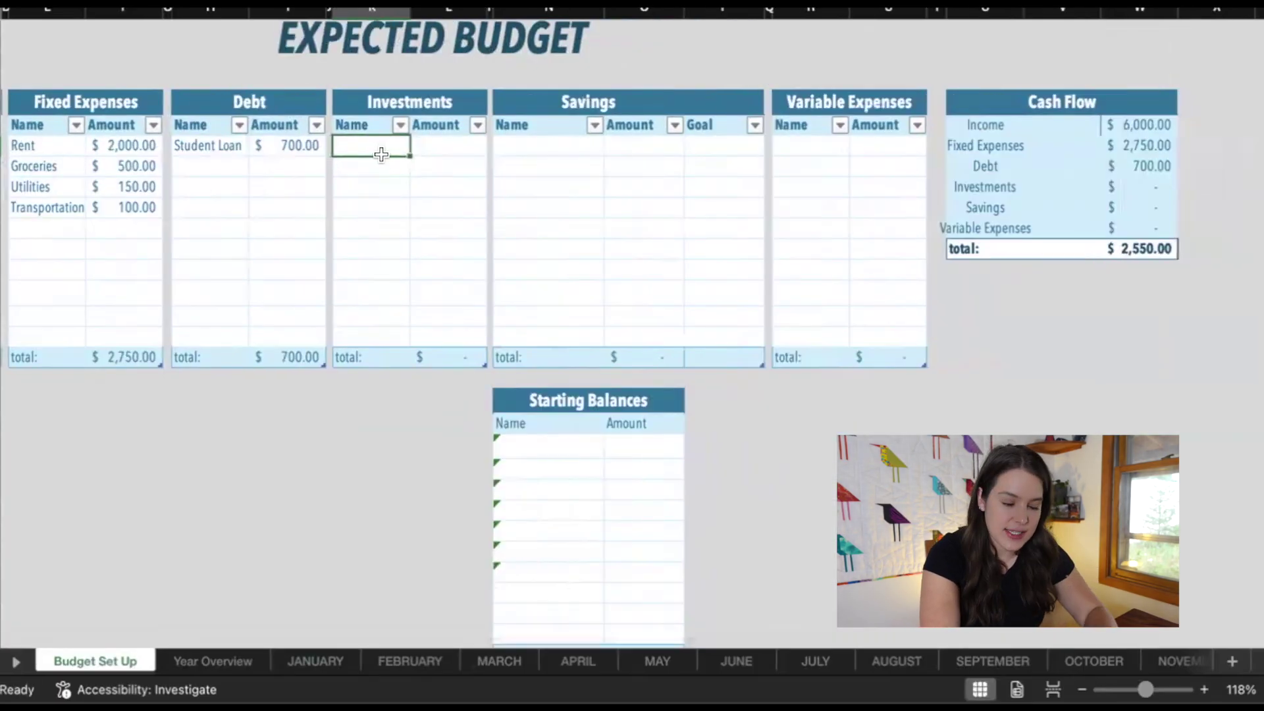
{"action": "type", "text": "Investing"}
{"action": "left_click", "coordinate": [438, 146]}
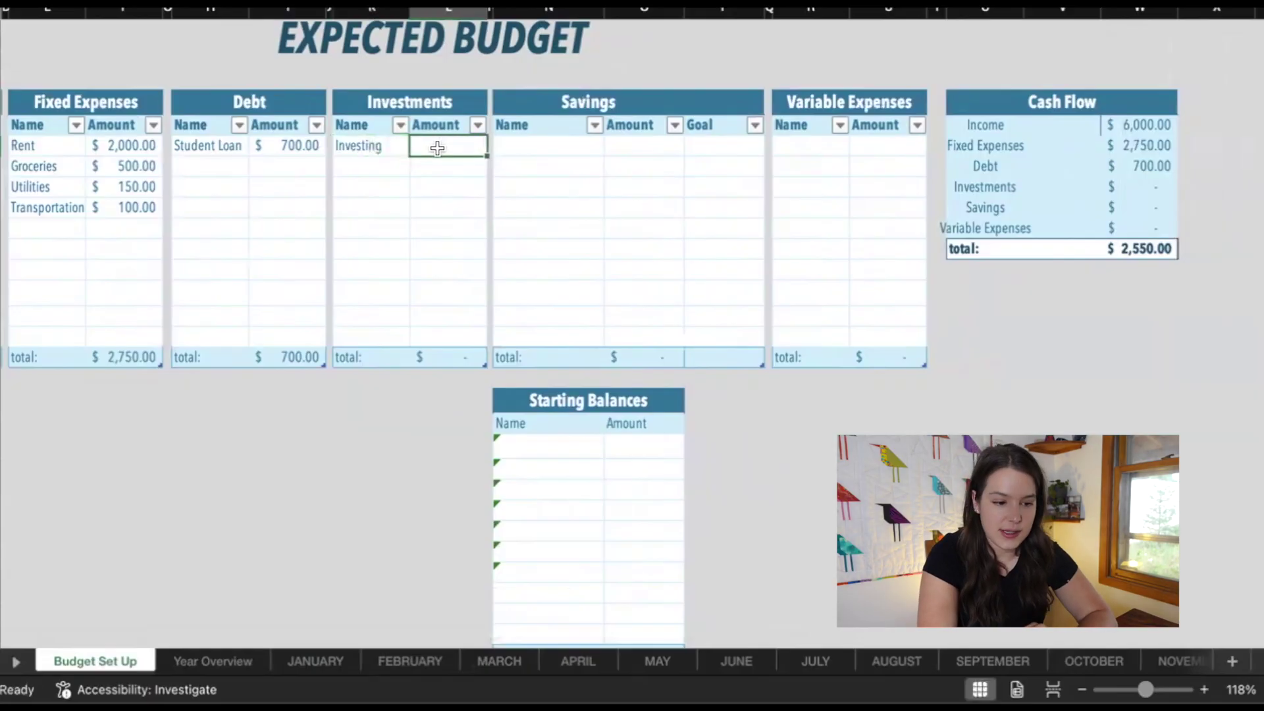
{"action": "type", "text": "500"}
{"action": "key", "text": "Tab"}
Step: Review the filled-in Income, Fixed Expenses, Debt and Investments tables on the Budget Set Up sheet
{"action": "scroll", "coordinate": [231, 230], "scroll_direction": "right", "scroll_amount": 1}
{"action": "scroll", "coordinate": [231, 231], "scroll_direction": "up", "scroll_amount": 1}
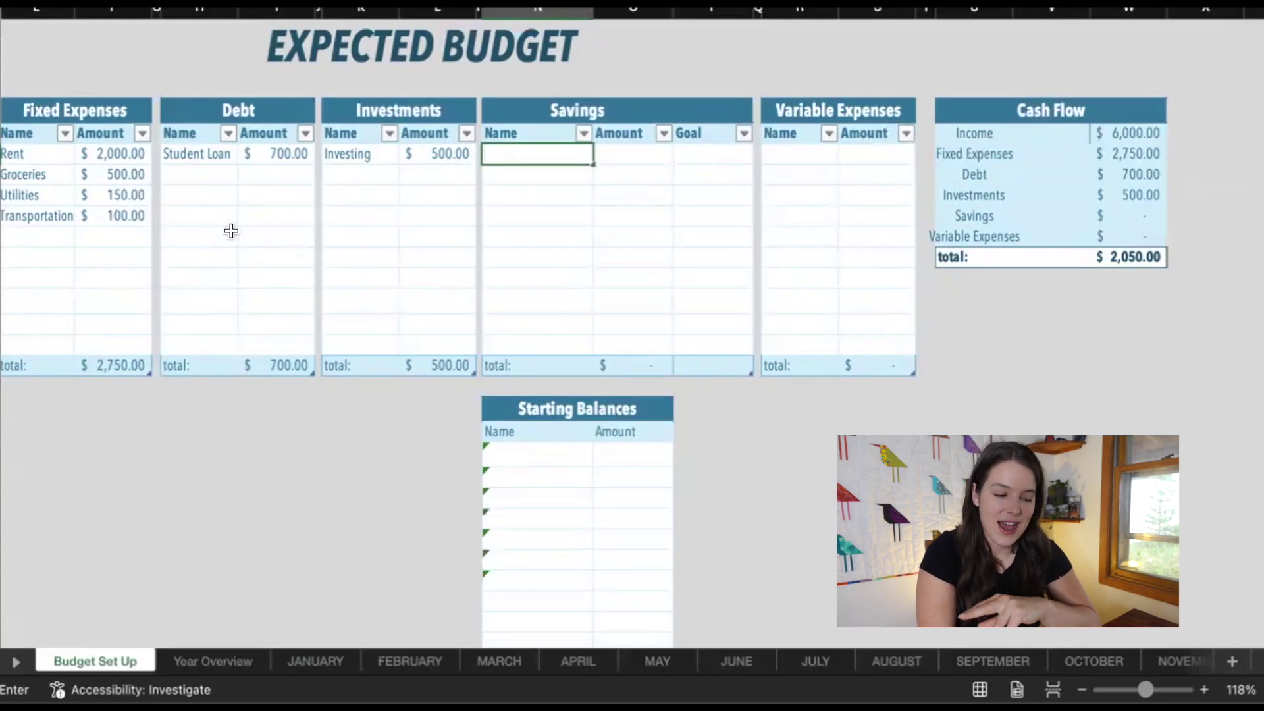
{"action": "scroll", "coordinate": [231, 231], "scroll_direction": "left", "scroll_amount": 3}
{"action": "scroll", "coordinate": [231, 231], "scroll_direction": "down", "scroll_amount": 1}
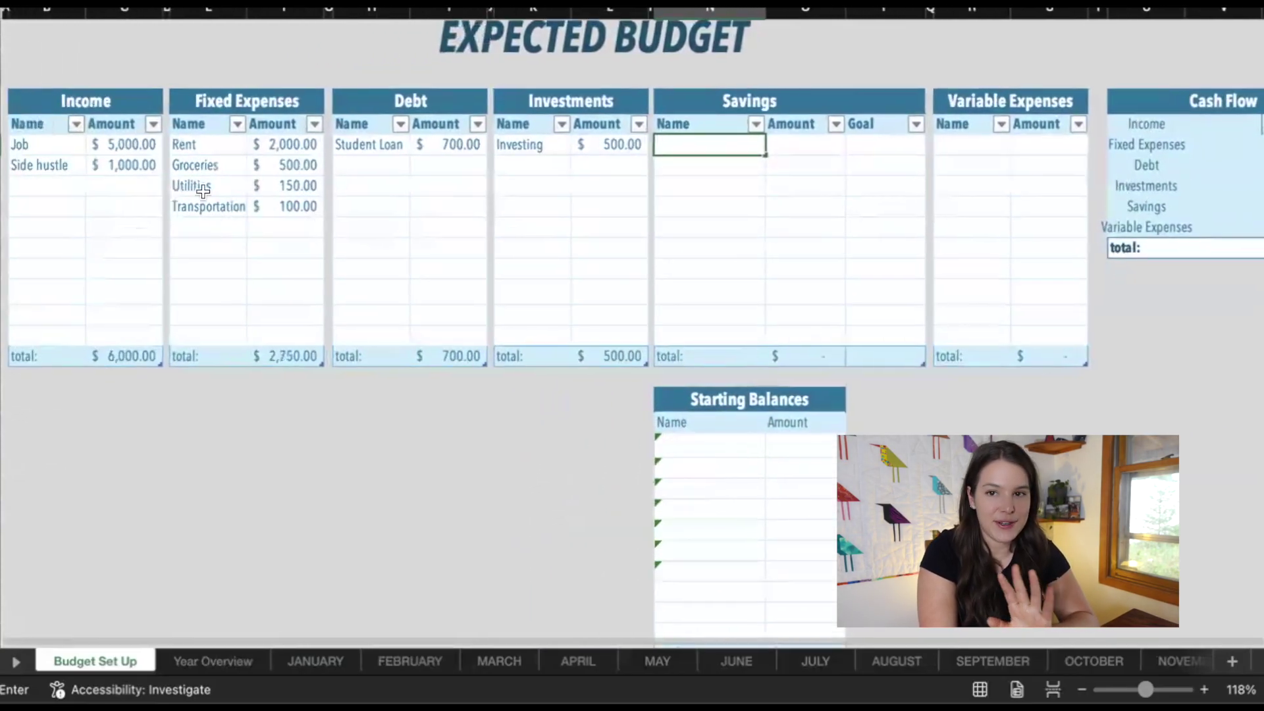
{"action": "scroll", "coordinate": [104, 291], "scroll_direction": "right", "scroll_amount": 1}
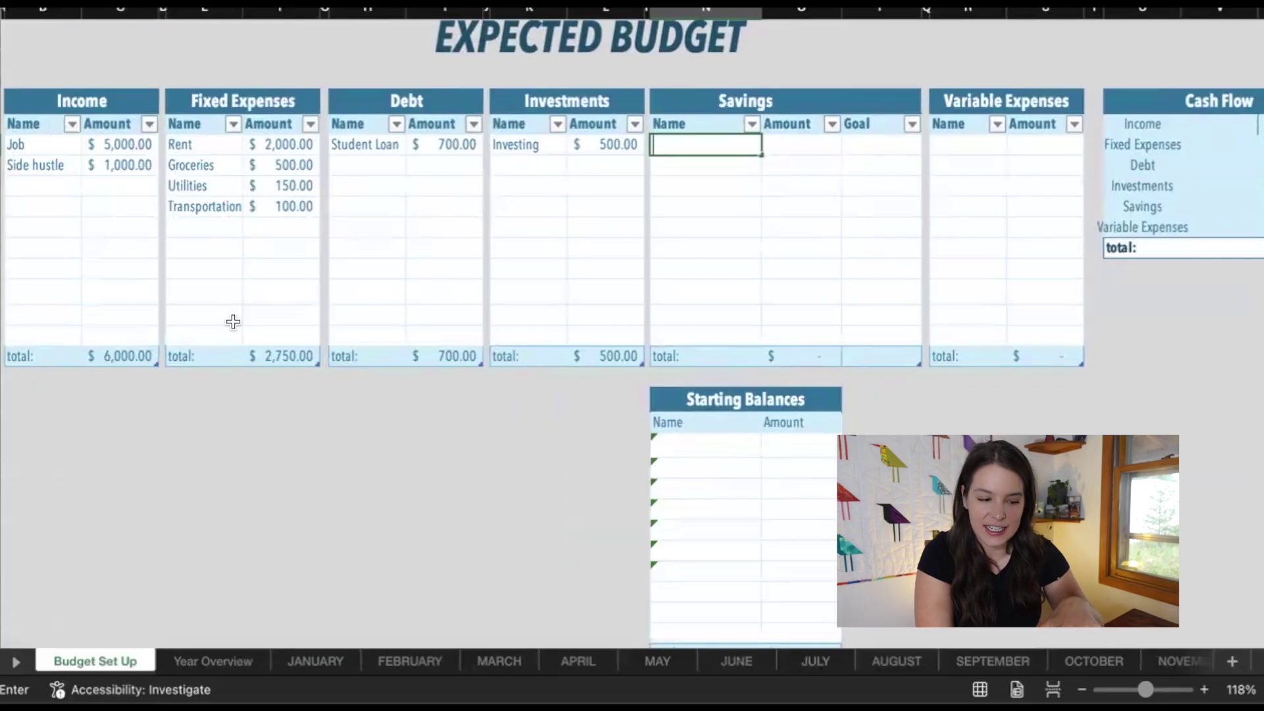
{"action": "scroll", "coordinate": [737, 256], "scroll_direction": "right", "scroll_amount": 1}
{"action": "scroll", "coordinate": [737, 256], "scroll_direction": "up", "scroll_amount": 1}
{"action": "scroll", "coordinate": [724, 256], "scroll_direction": "right", "scroll_amount": 2}
{"action": "scroll", "coordinate": [724, 256], "scroll_direction": "up", "scroll_amount": 1}
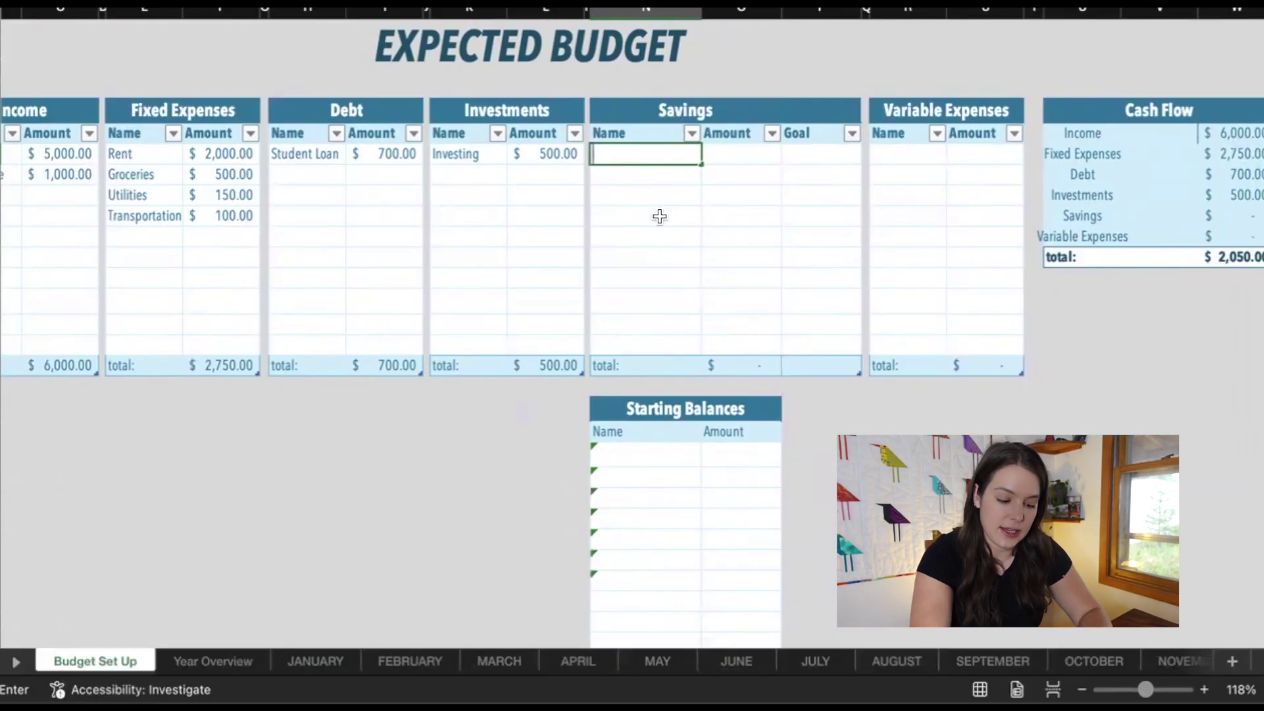
Step: Add Emergency to the Savings table with an amount of 200 and a goal of 10000
{"action": "type", "text": "Emergency"}
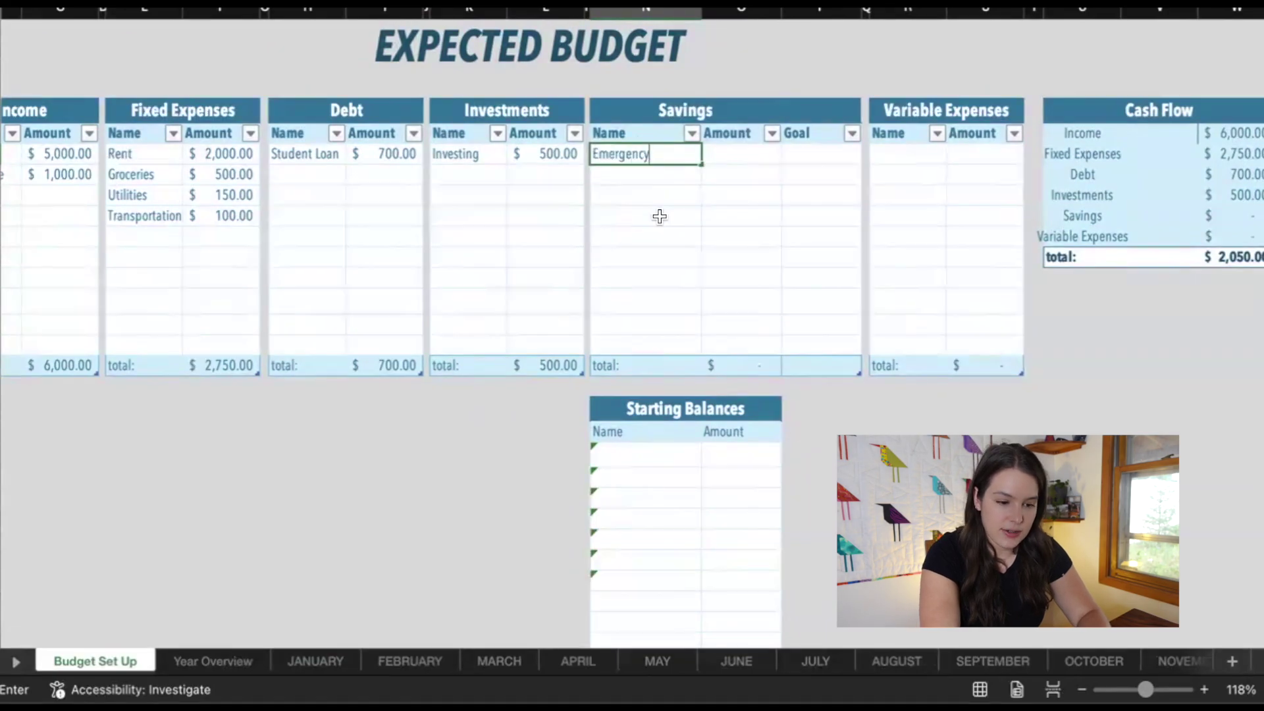
{"action": "left_click", "coordinate": [737, 154]}
{"action": "type", "text": "200"}
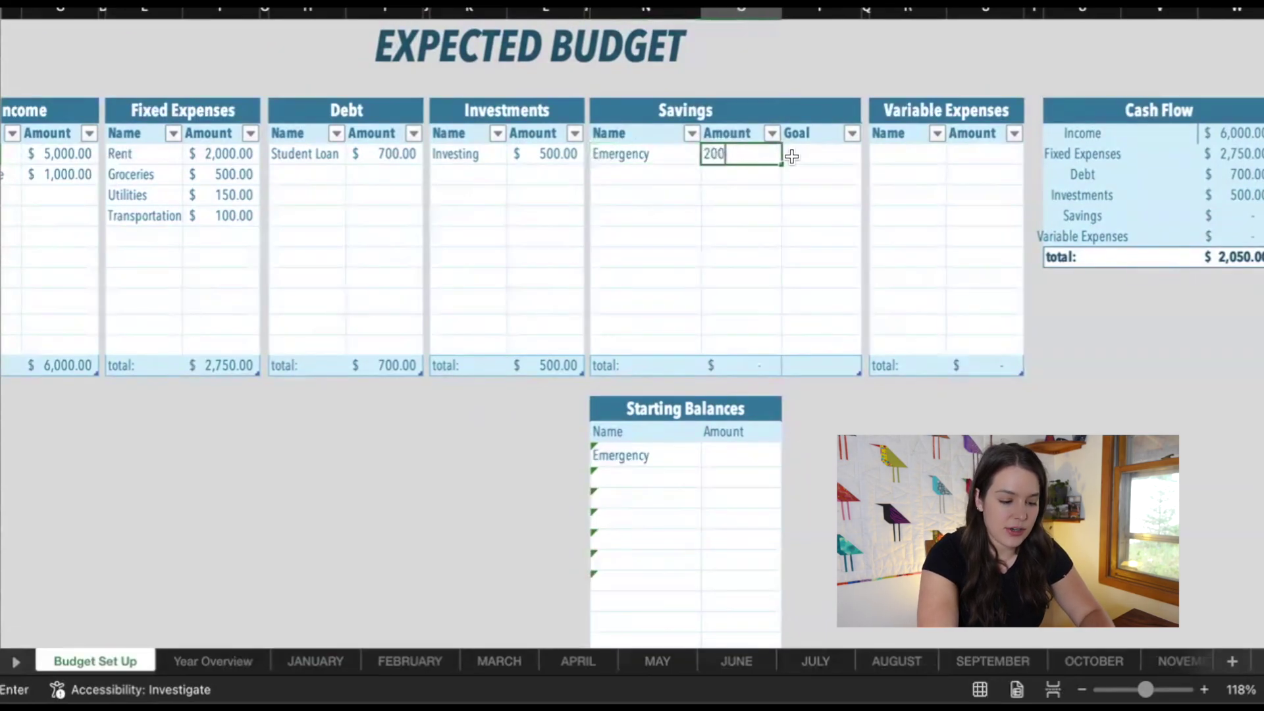
{"action": "left_click", "coordinate": [801, 154]}
{"action": "type", "text": "10000"}
{"action": "key", "text": "Tab"}
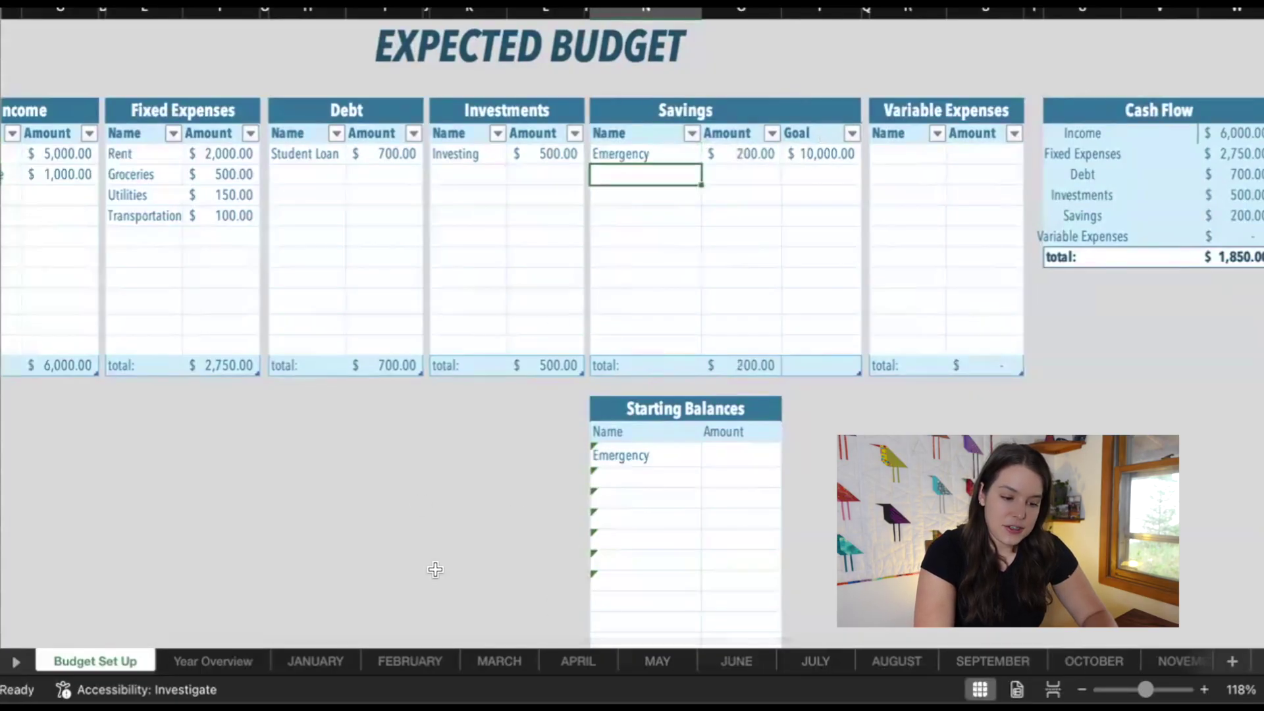
Step: Check the Emergency row and the Progress column in the Savings table of the January sheet
{"action": "left_click", "coordinate": [323, 663]}
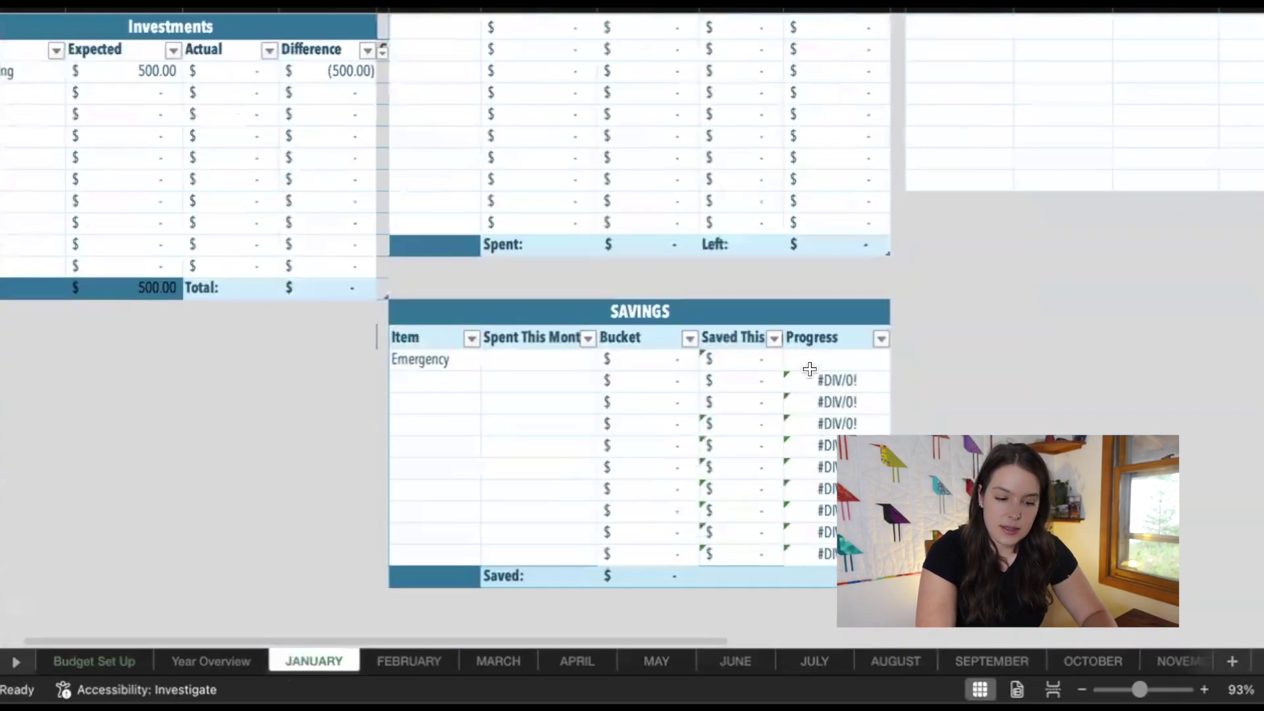
{"action": "left_click", "coordinate": [831, 362]}
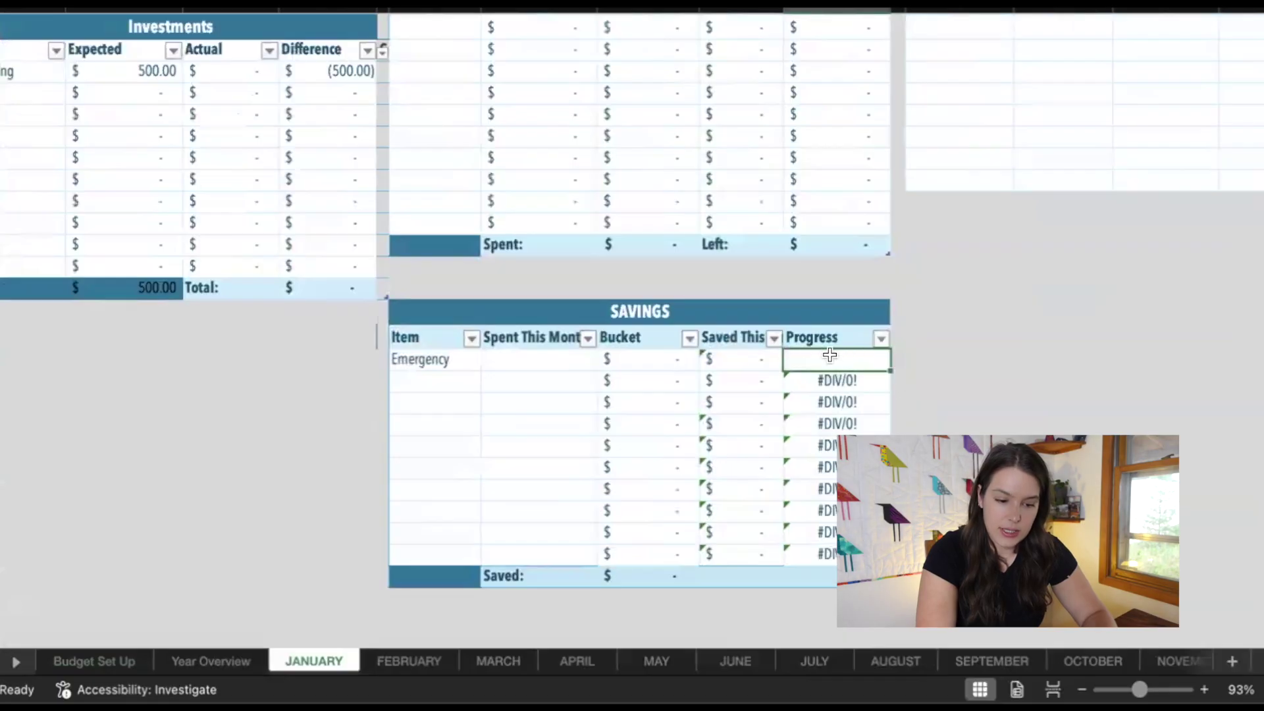
{"action": "left_click", "coordinate": [852, 385]}
{"action": "left_click", "coordinate": [840, 363]}
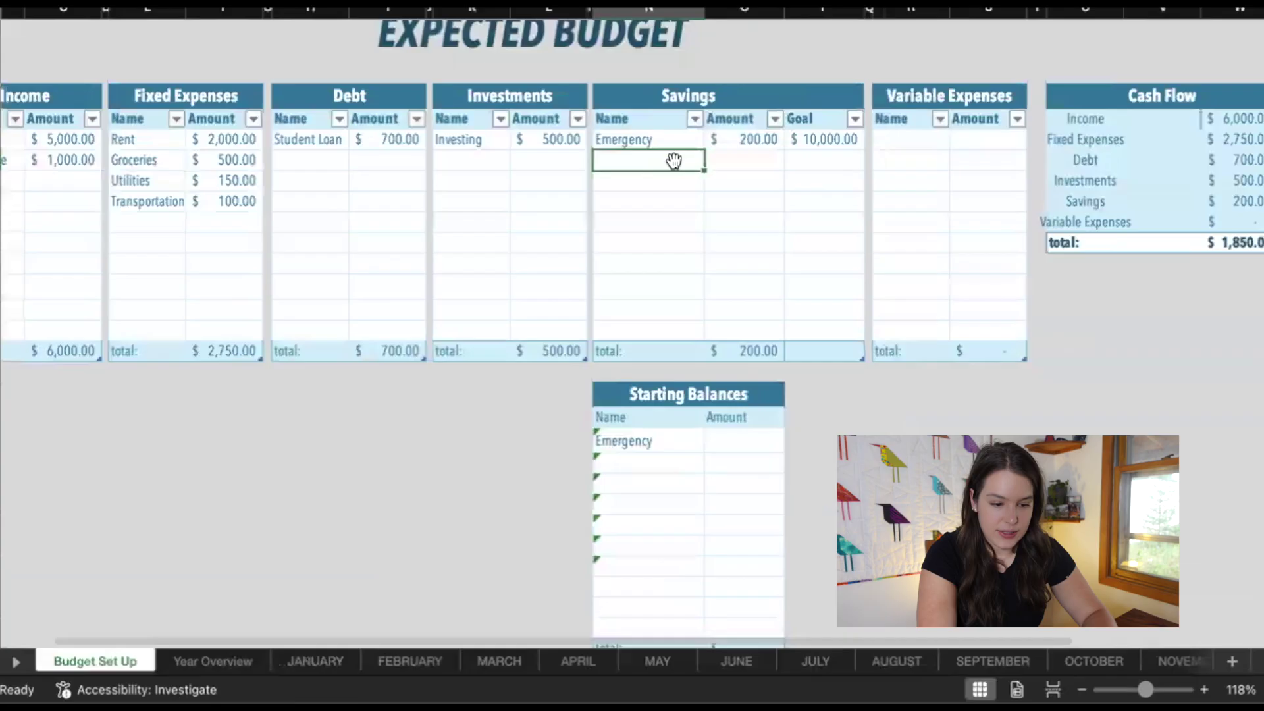
Step: On the Budget Set Up sheet, add House to Savings with an amount of 300 and a goal of 50,000.00
{"action": "type", "text": "House"}
{"action": "key", "text": "Tab"}
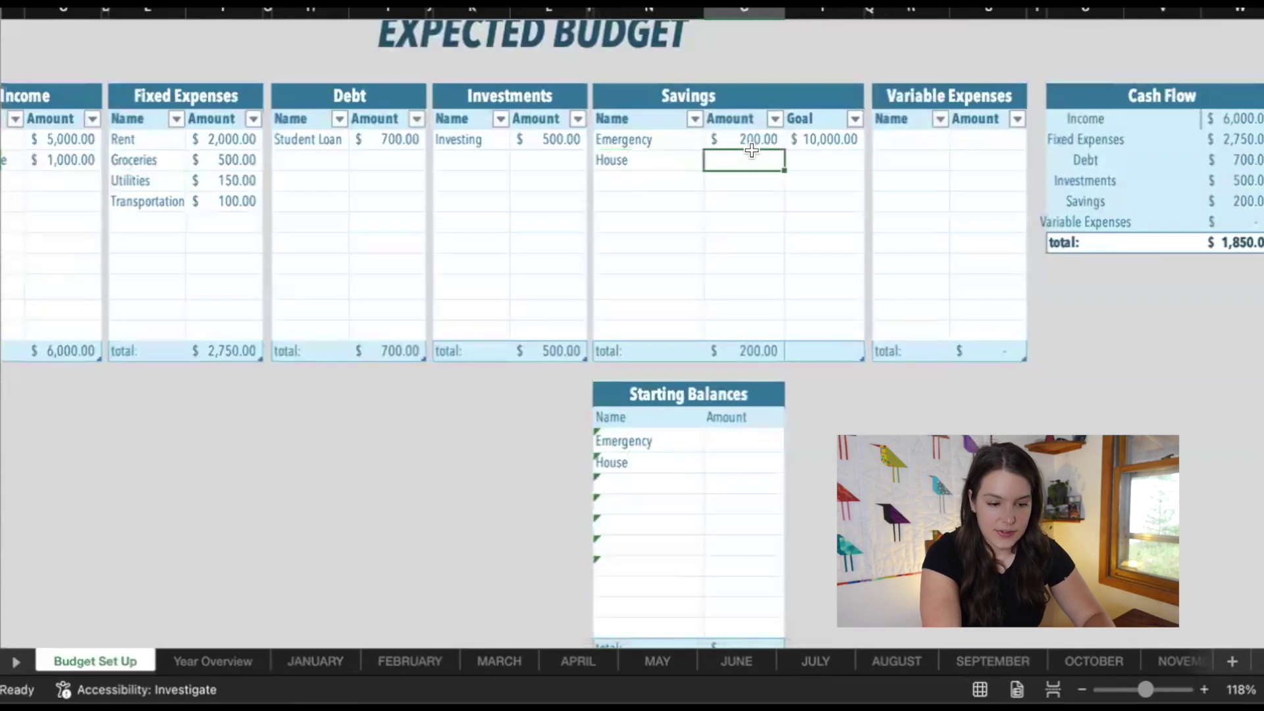
{"action": "type", "text": "300"}
{"action": "key", "text": "Tab"}
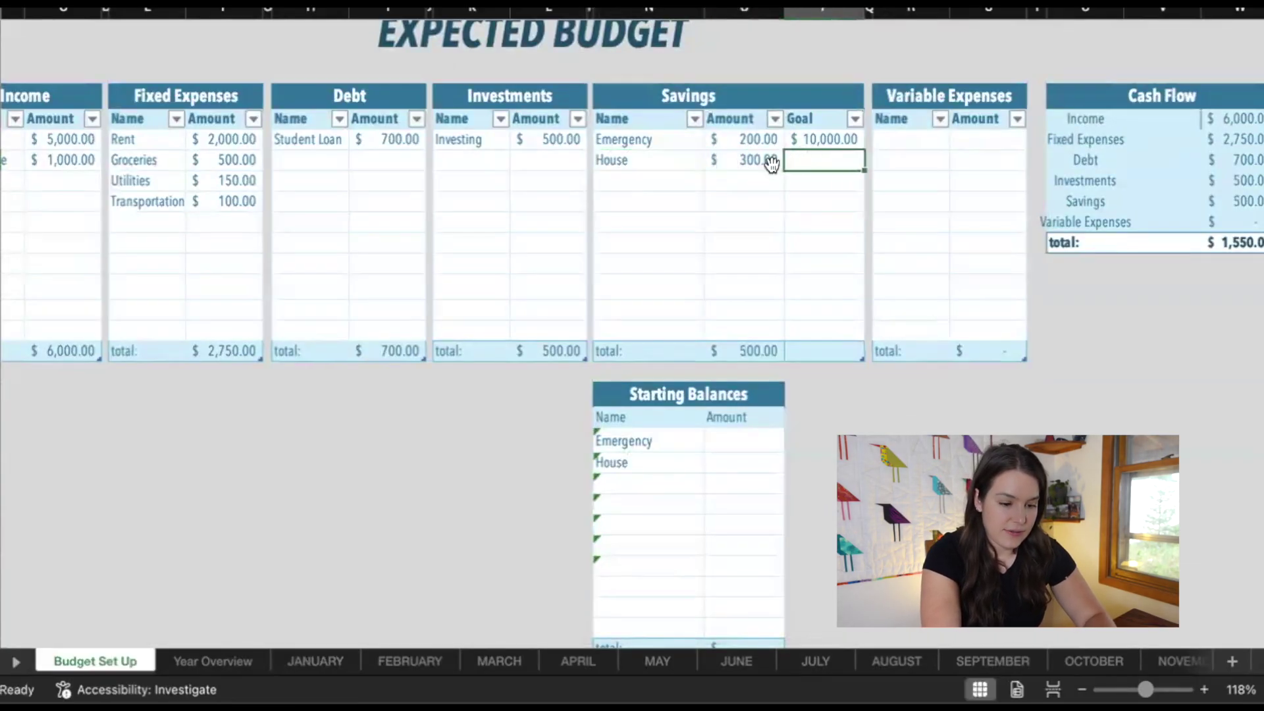
{"action": "type", "text": "50,000.00"}
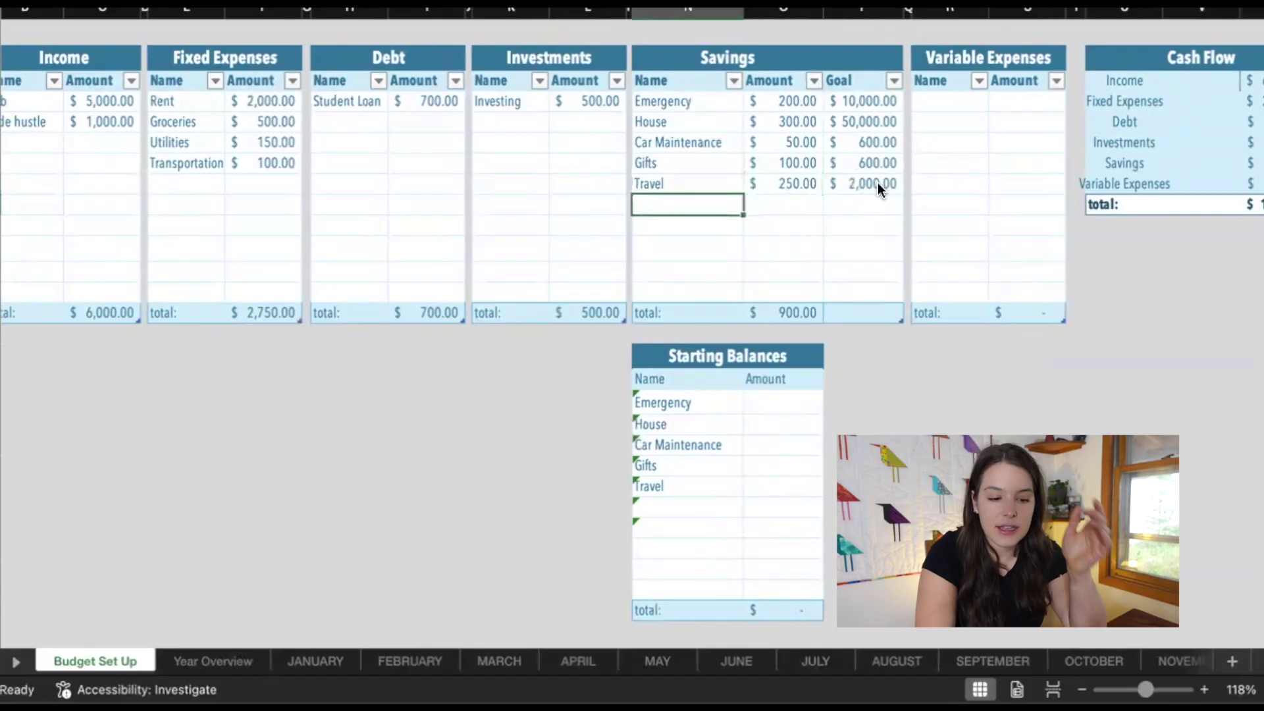
Step: Enter 10000 as the Emergency amount in the Starting Balances table
{"action": "left_click", "coordinate": [714, 395]}
{"action": "left_click", "coordinate": [765, 397]}
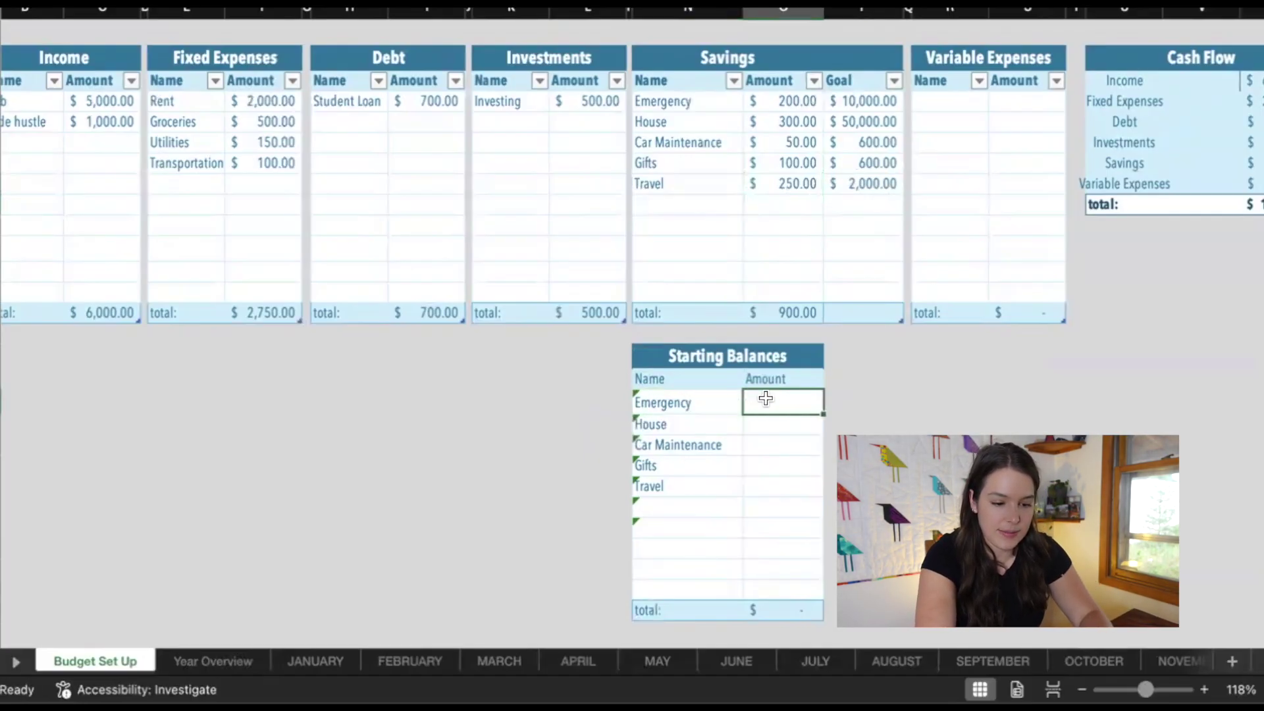
{"action": "type", "text": "10000"}
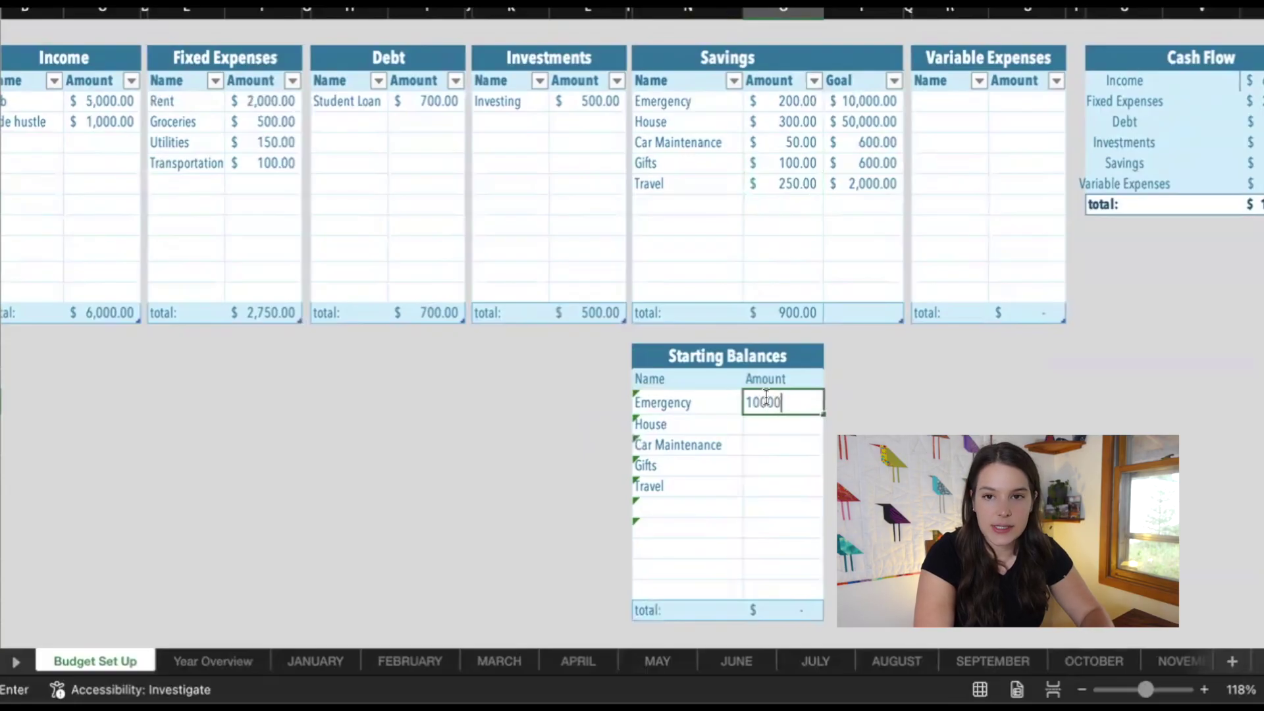
{"action": "left_click", "coordinate": [778, 431]}
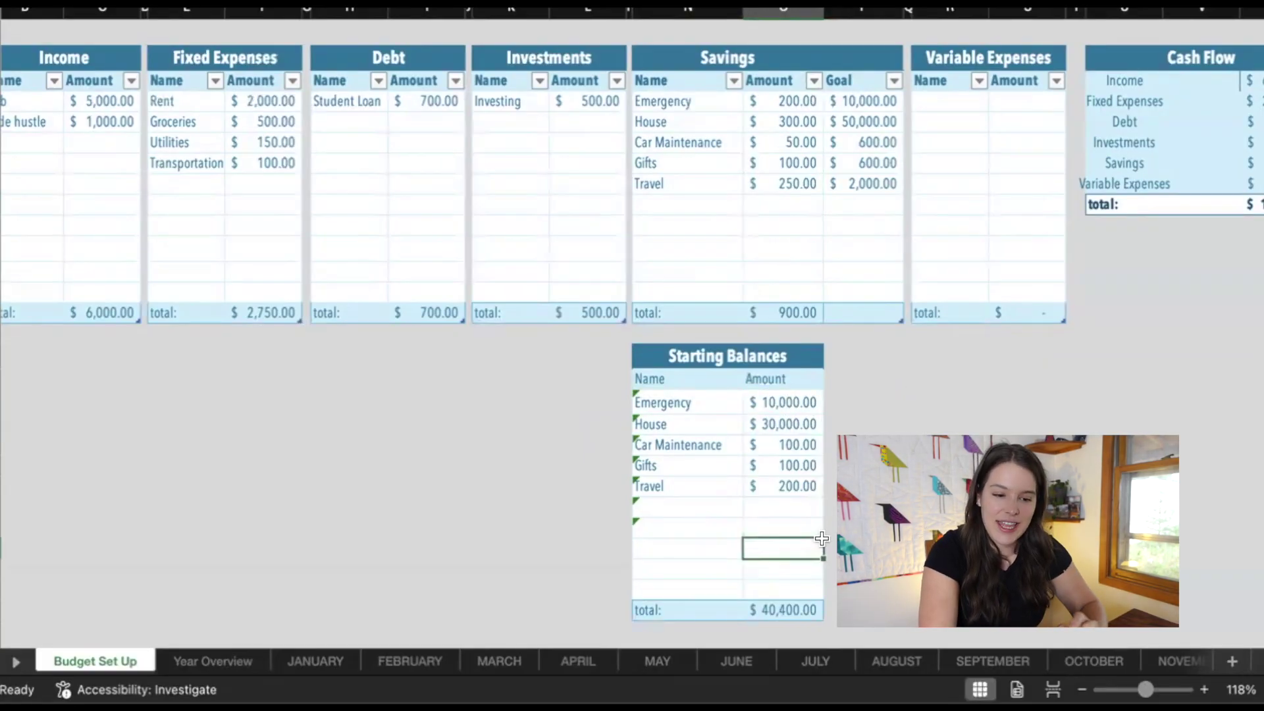
Step: Add Kids Clubs with an amount of 250 as the first Variable Expenses entry
{"action": "left_click", "coordinate": [960, 106]}
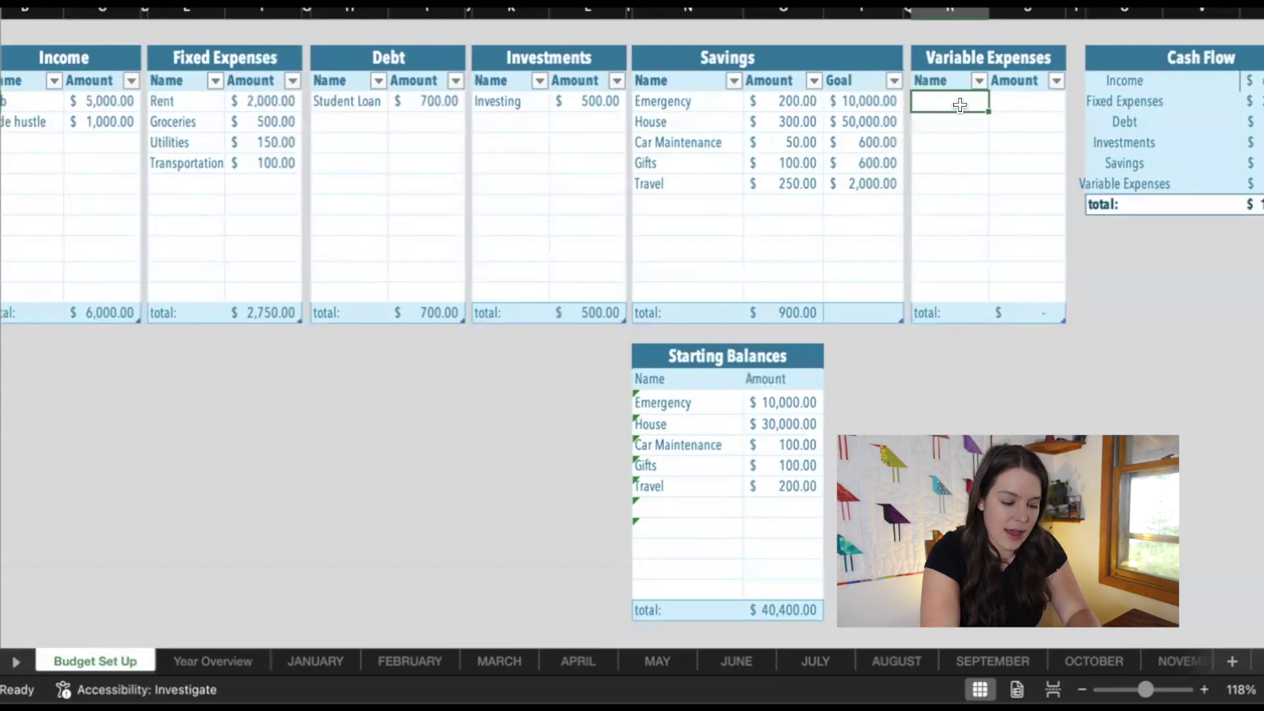
{"action": "type", "text": "Kids Clubs"}
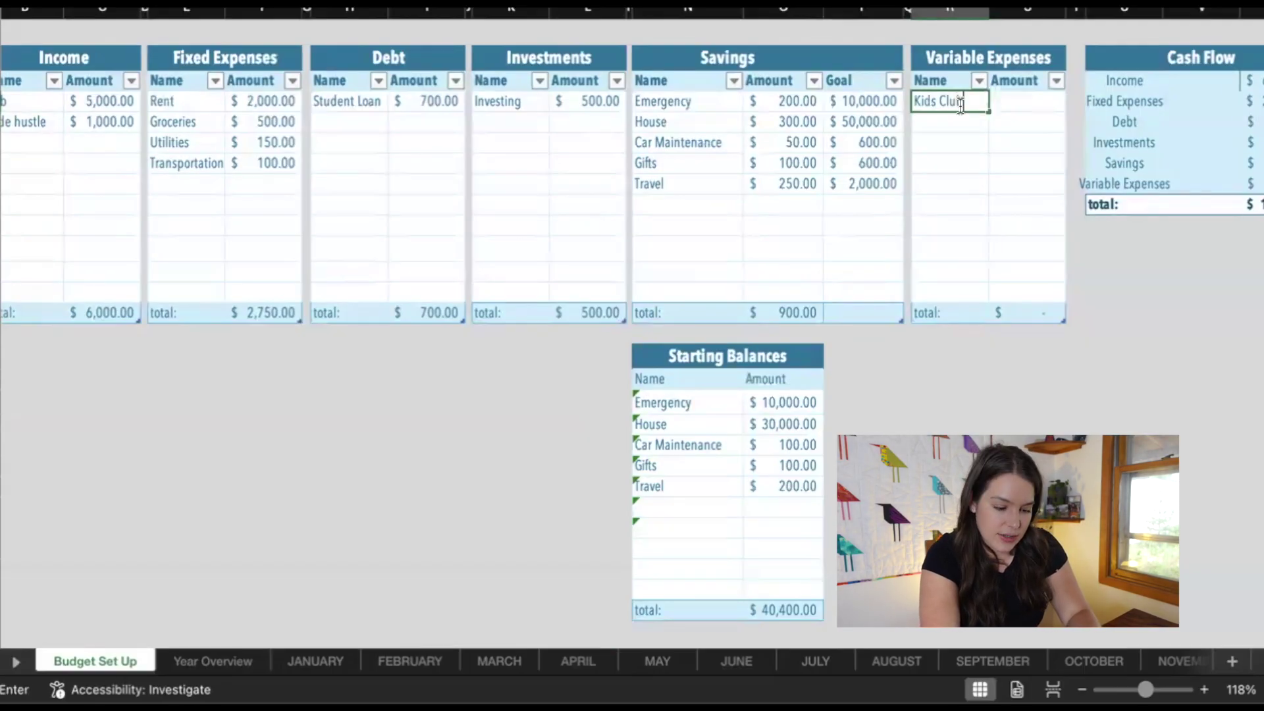
{"action": "left_click", "coordinate": [1010, 102]}
{"action": "type", "text": "250"}
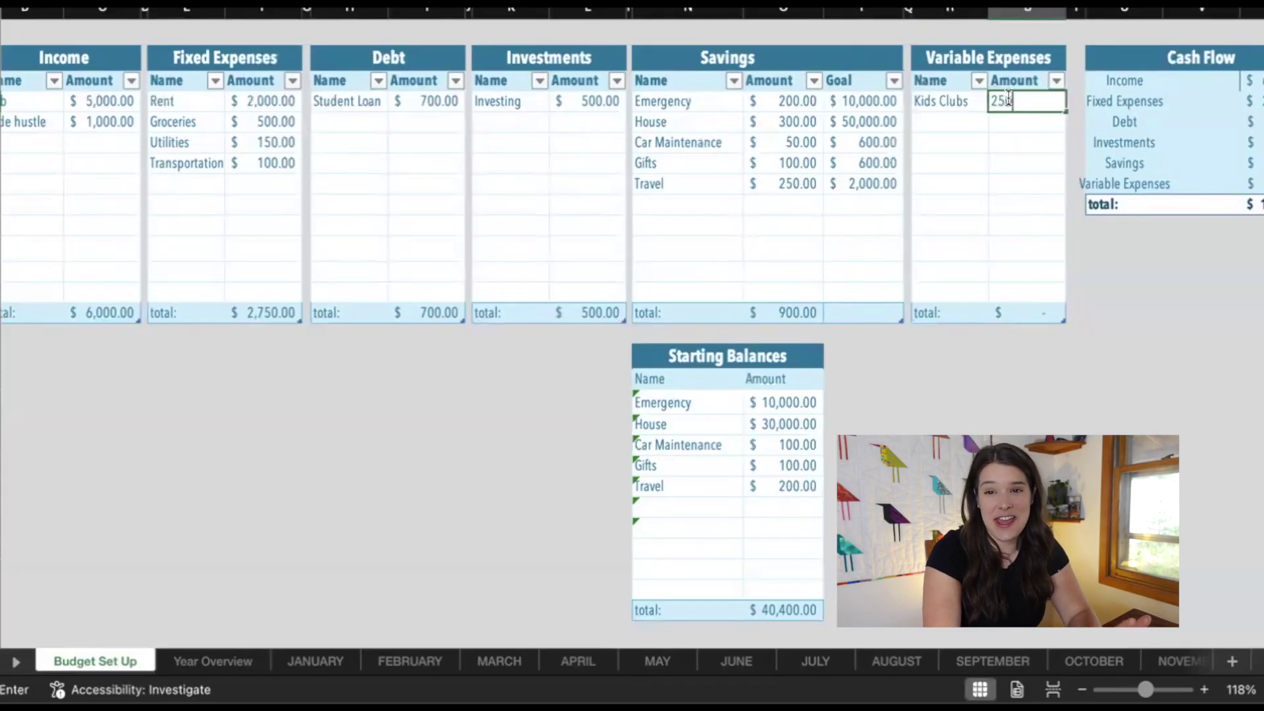
{"action": "left_click", "coordinate": [944, 123]}
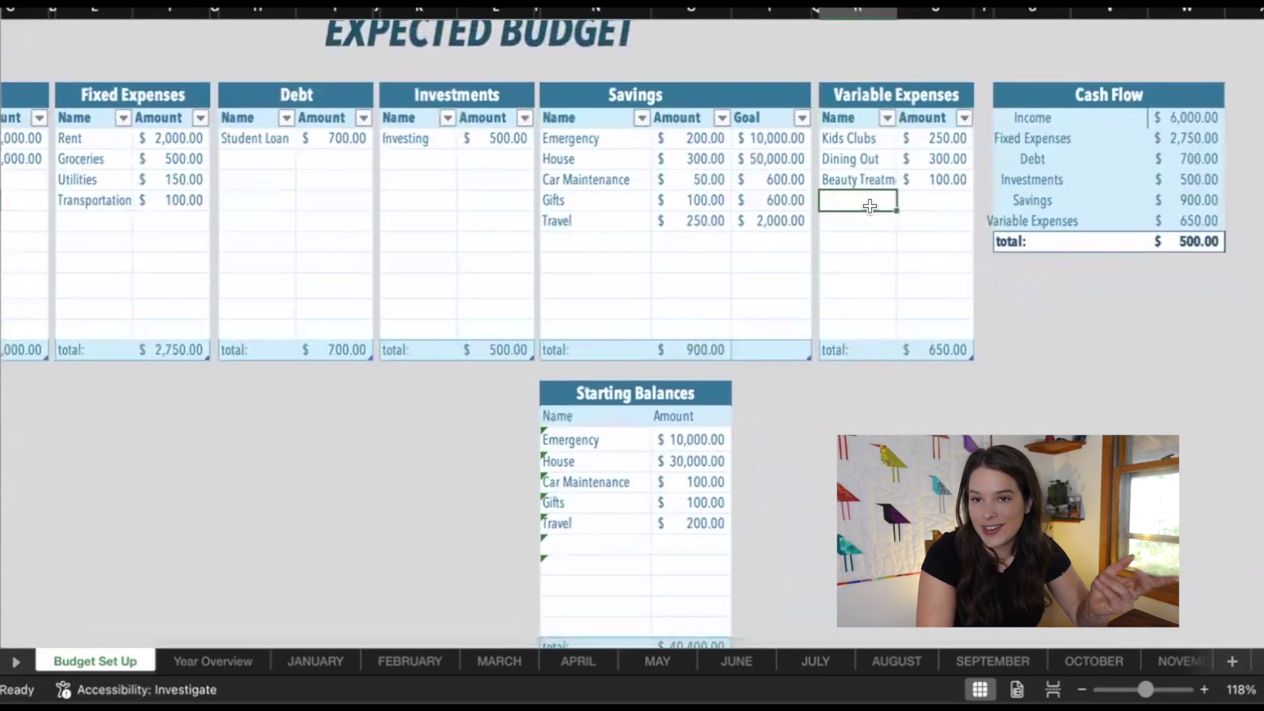
Step: Check the Cash Flow total and look over all expected budget tables and starting balances
{"action": "left_click", "coordinate": [1196, 246]}
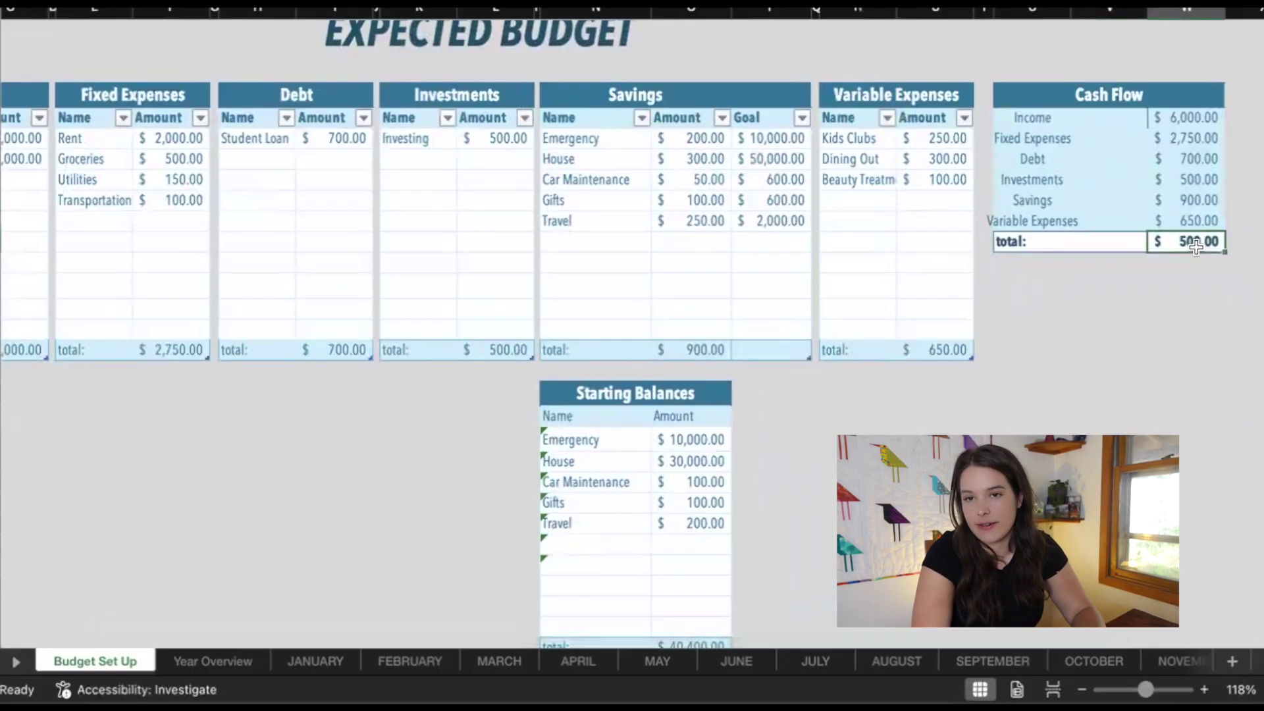
{"action": "scroll", "coordinate": [645, 302], "scroll_direction": "down", "scroll_amount": 2}
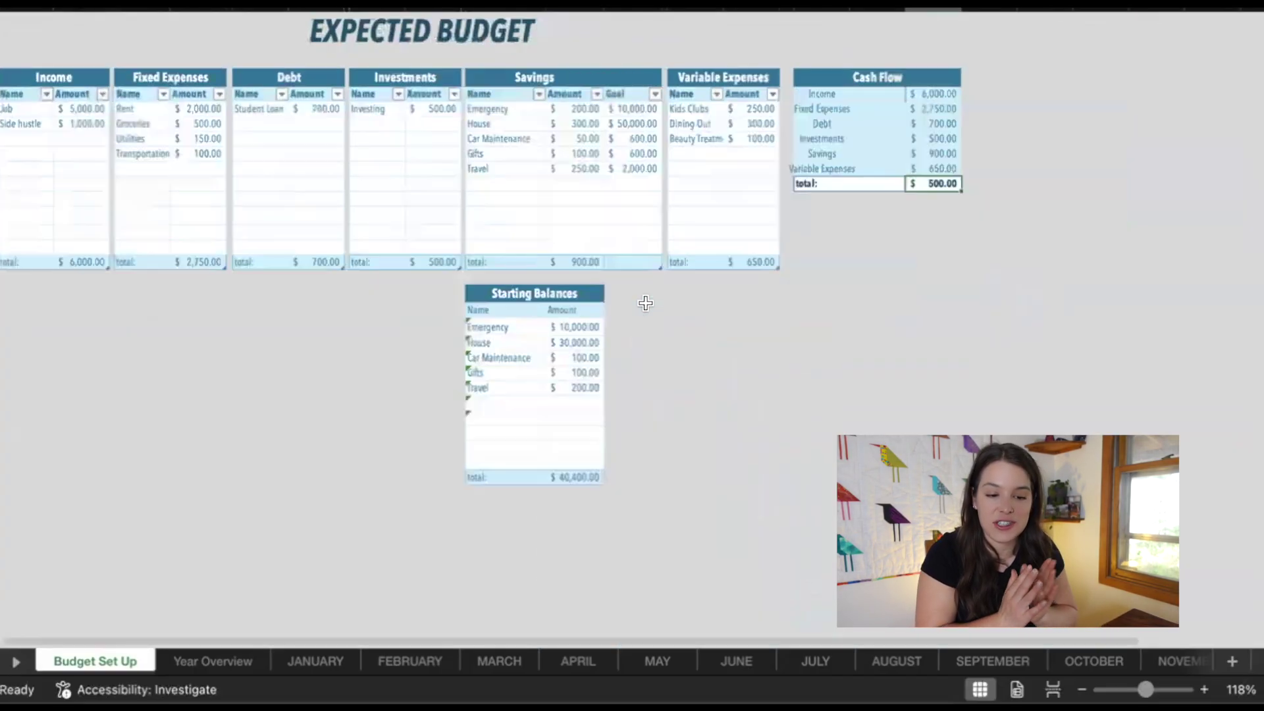
{"action": "scroll", "coordinate": [645, 303], "scroll_direction": "left", "scroll_amount": 3}
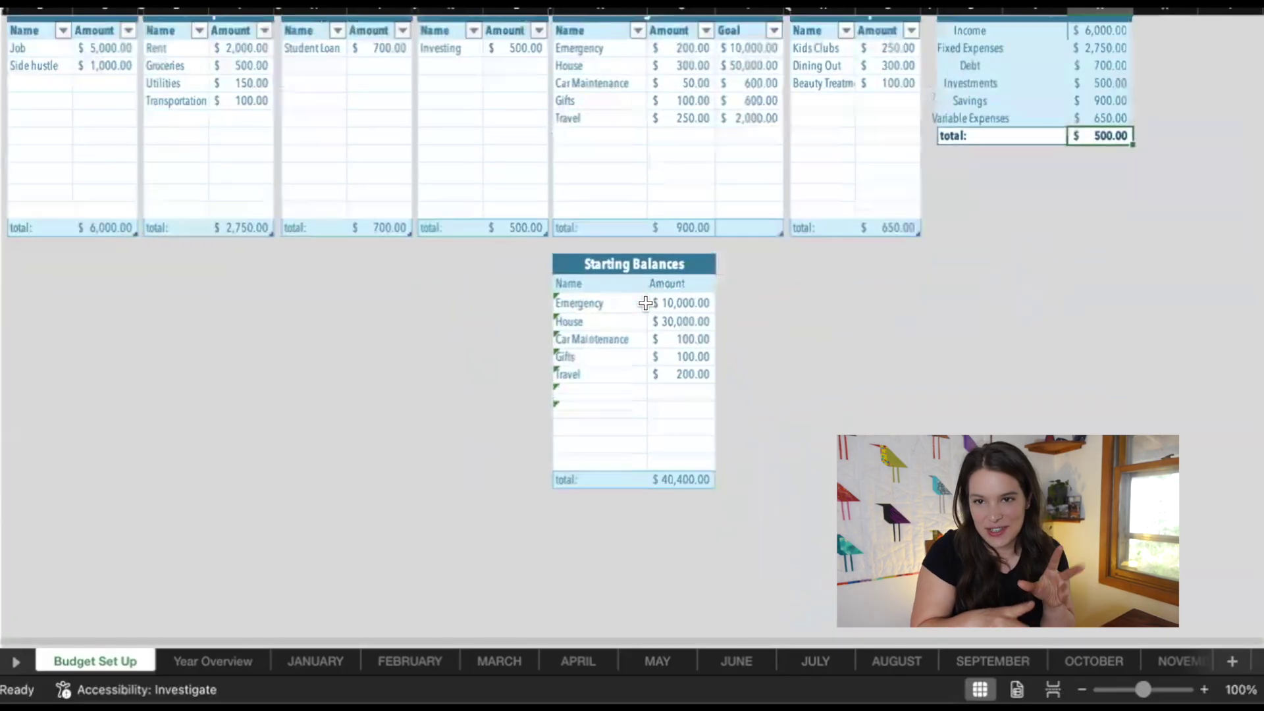
{"action": "scroll", "coordinate": [645, 303], "scroll_direction": "up", "scroll_amount": 1}
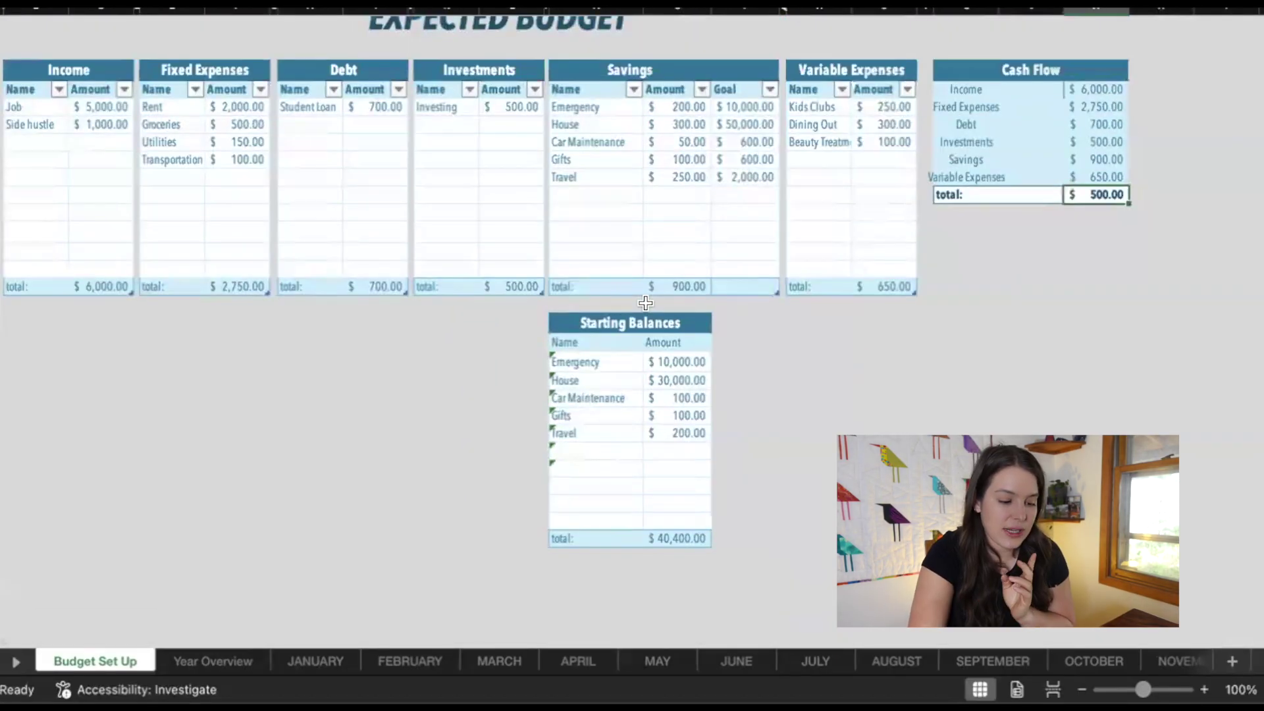
Step: Examine how the budget items carry over to the Income, Debt, Investments, Fixed Expenses, Variable and Savings tables of the January sheet
{"action": "left_click", "coordinate": [300, 664]}
{"action": "scroll", "coordinate": [533, 369], "scroll_direction": "down", "scroll_amount": 5}
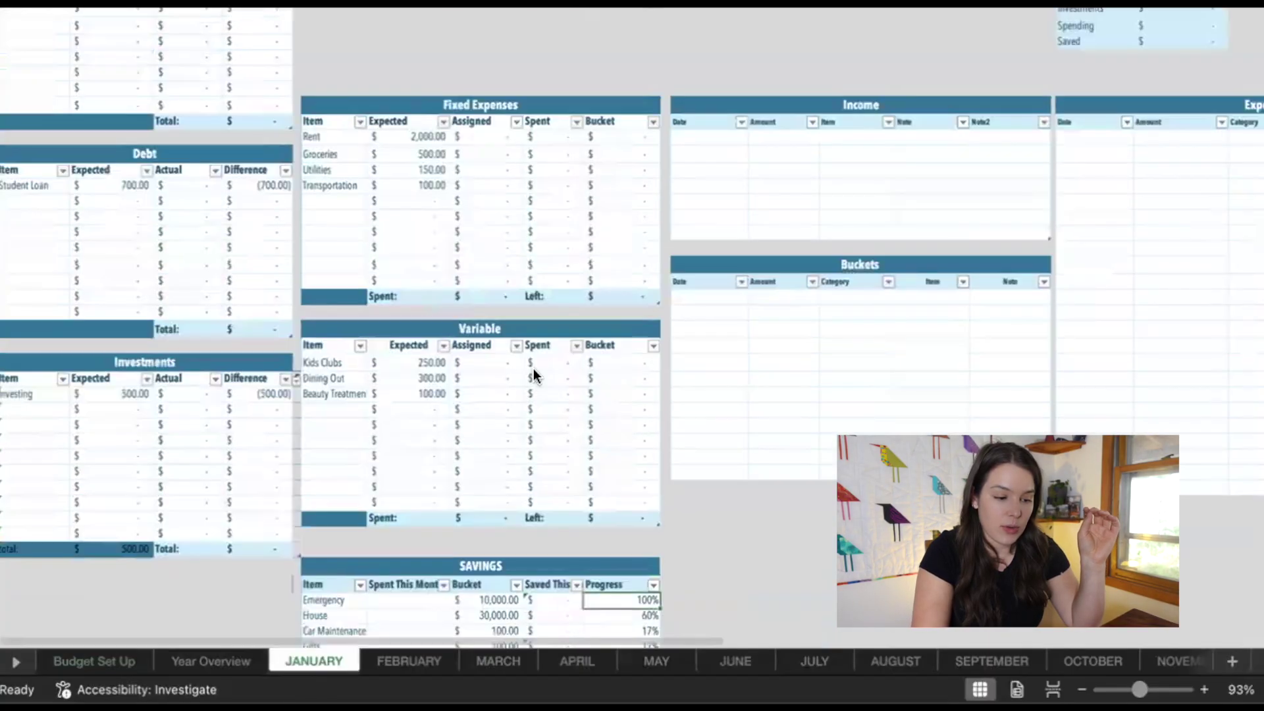
{"action": "scroll", "coordinate": [533, 369], "scroll_direction": "down", "scroll_amount": 1}
{"action": "scroll", "coordinate": [533, 373], "scroll_direction": "up", "scroll_amount": 4}
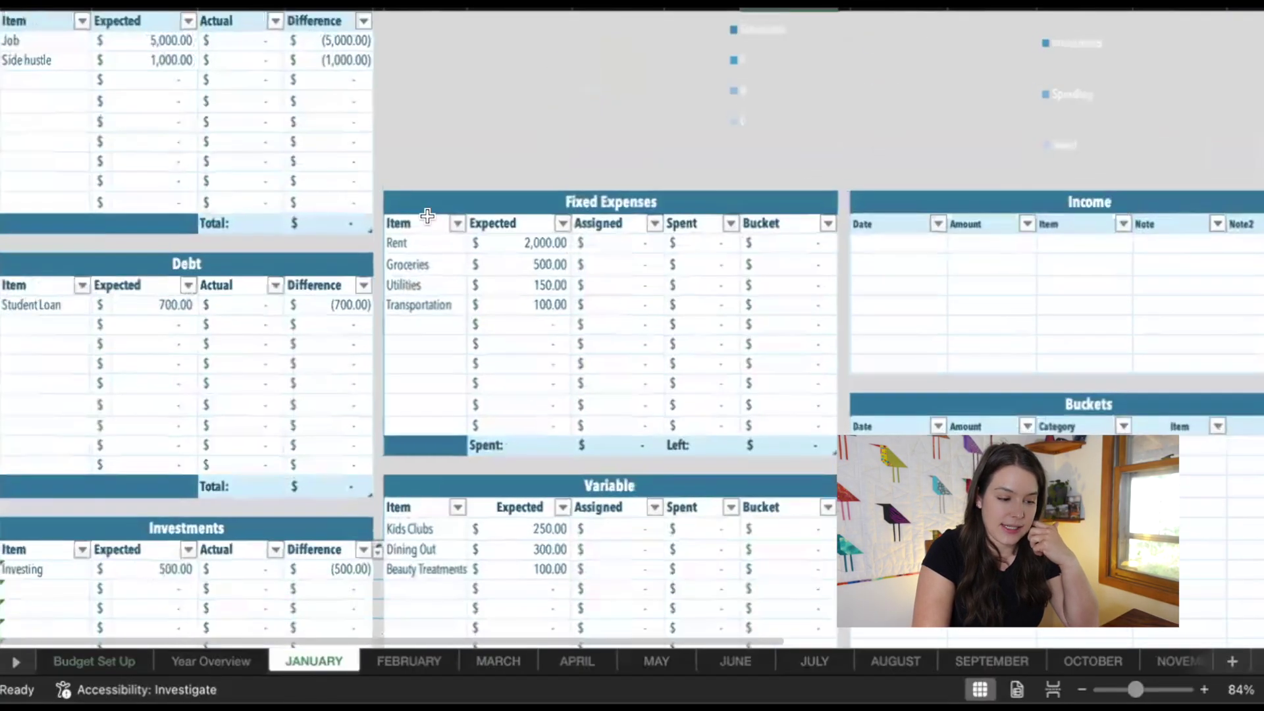
{"action": "scroll", "coordinate": [465, 470], "scroll_direction": "down", "scroll_amount": 6}
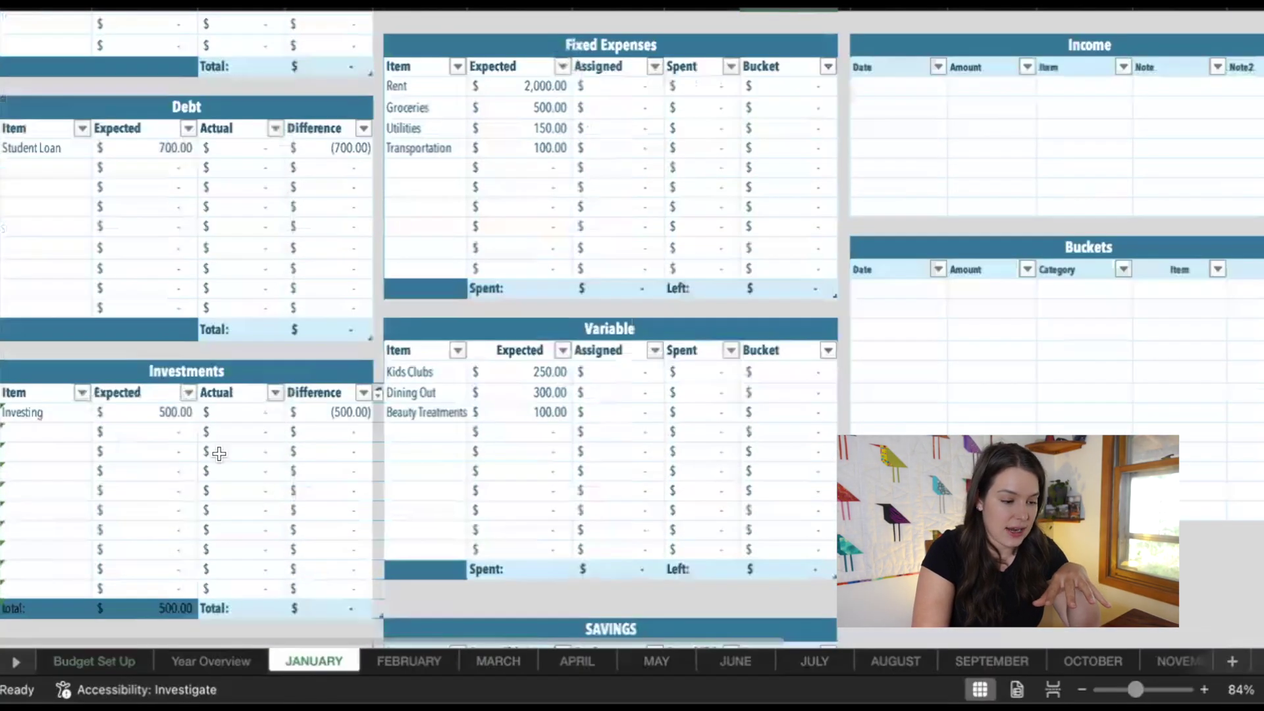
{"action": "scroll", "coordinate": [511, 429], "scroll_direction": "up", "scroll_amount": 4}
{"action": "scroll", "coordinate": [511, 430], "scroll_direction": "down", "scroll_amount": 6}
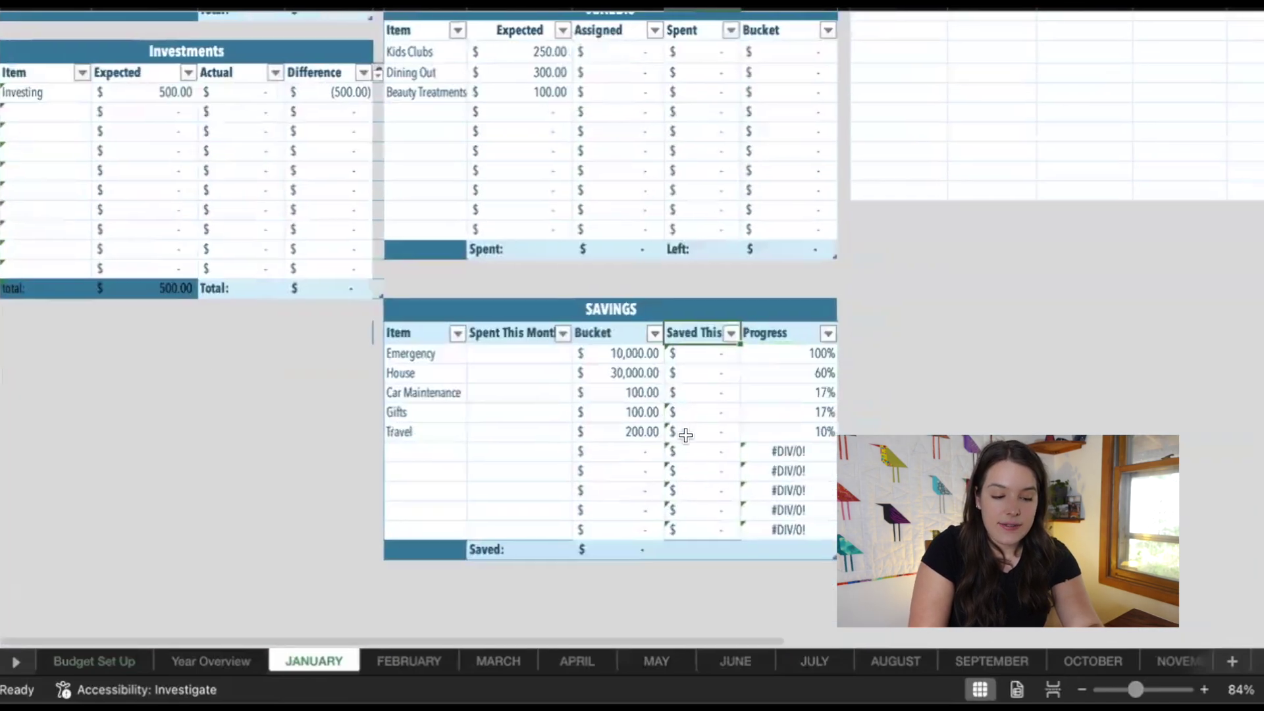
Step: Compare the Bucket amounts with the Progress percentages for Emergency and House in January's Savings table
{"action": "left_click", "coordinate": [618, 356]}
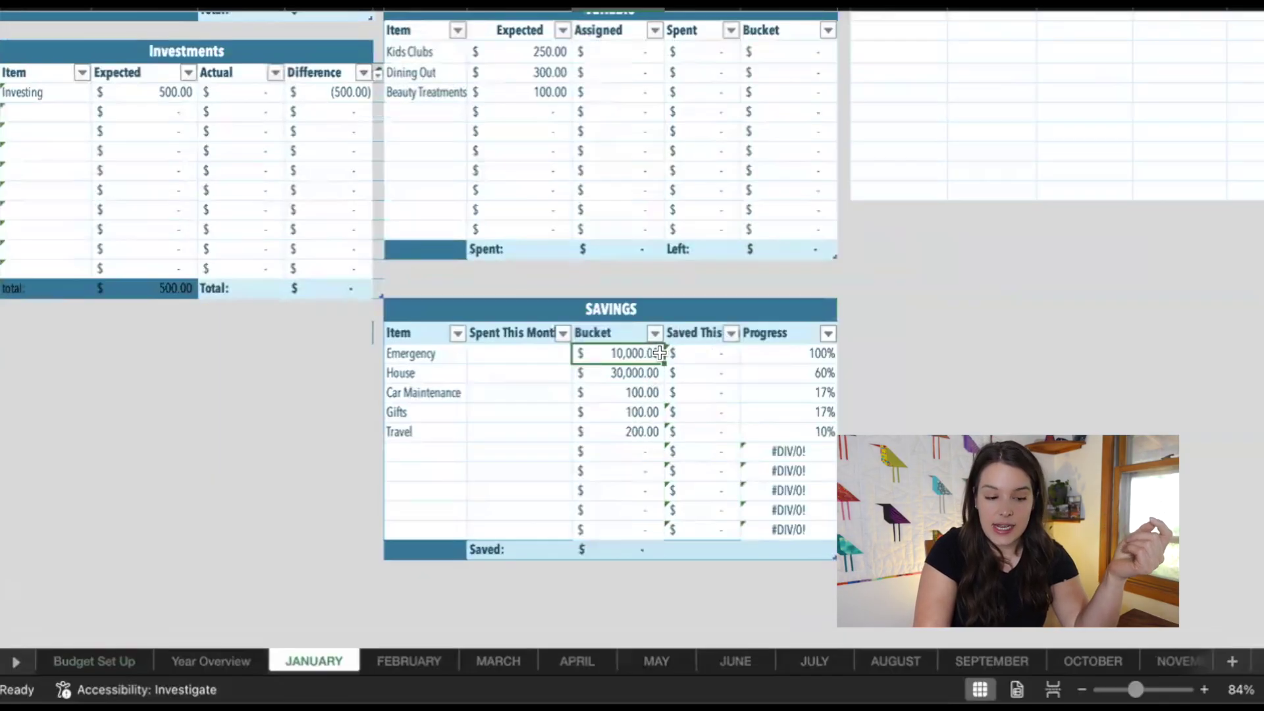
{"action": "left_click_drag", "start_coordinate": [806, 349], "coordinate": [804, 432]}
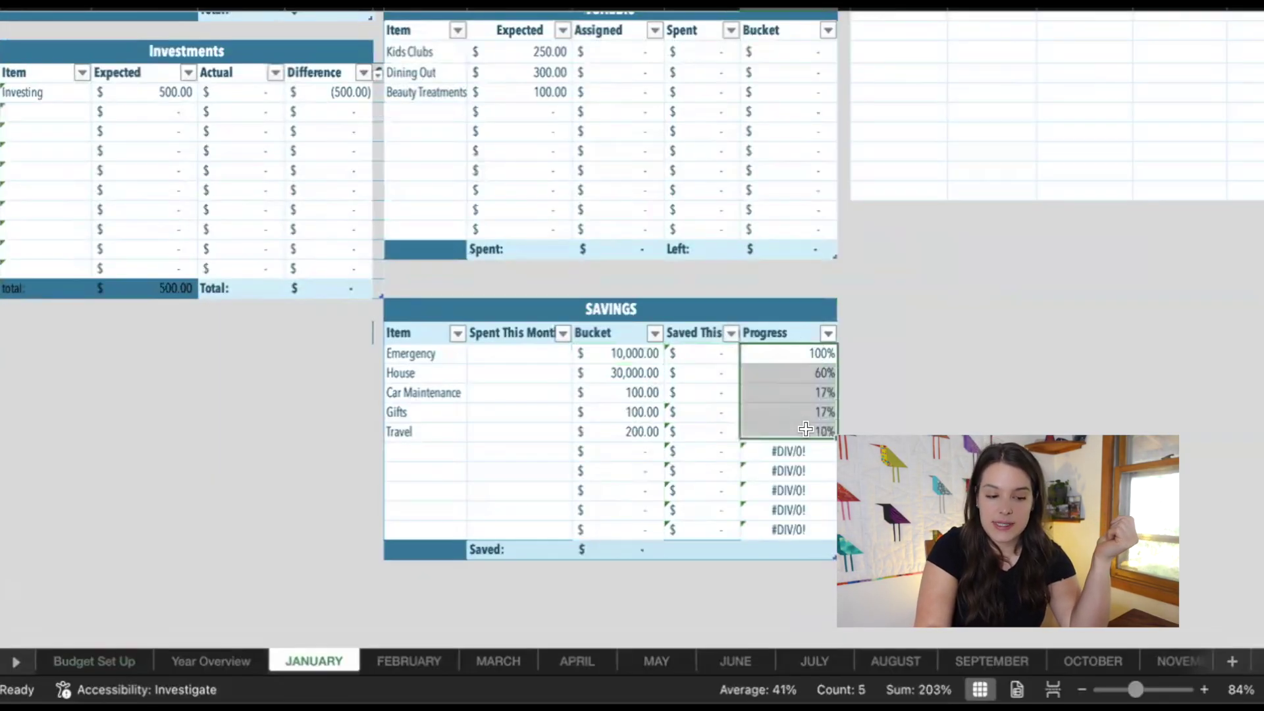
{"action": "left_click", "coordinate": [798, 373]}
{"action": "left_click", "coordinate": [647, 353]}
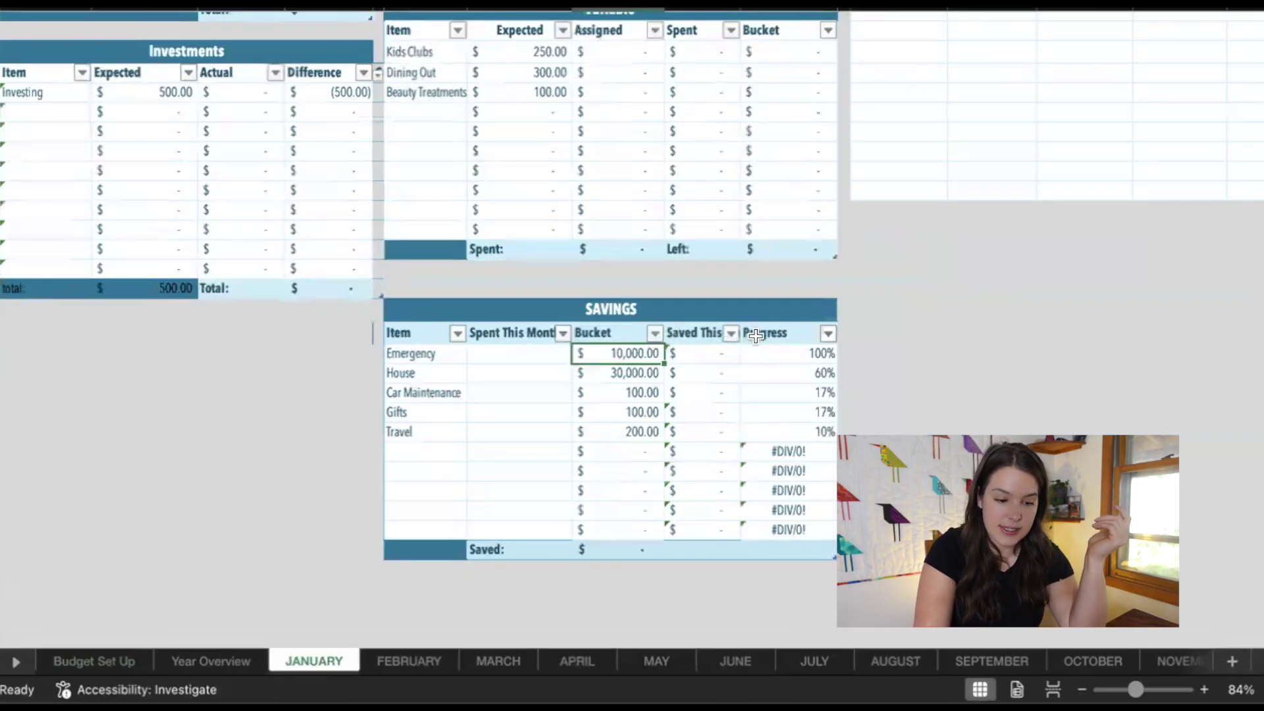
{"action": "left_click", "coordinate": [792, 368]}
{"action": "left_click", "coordinate": [790, 351]}
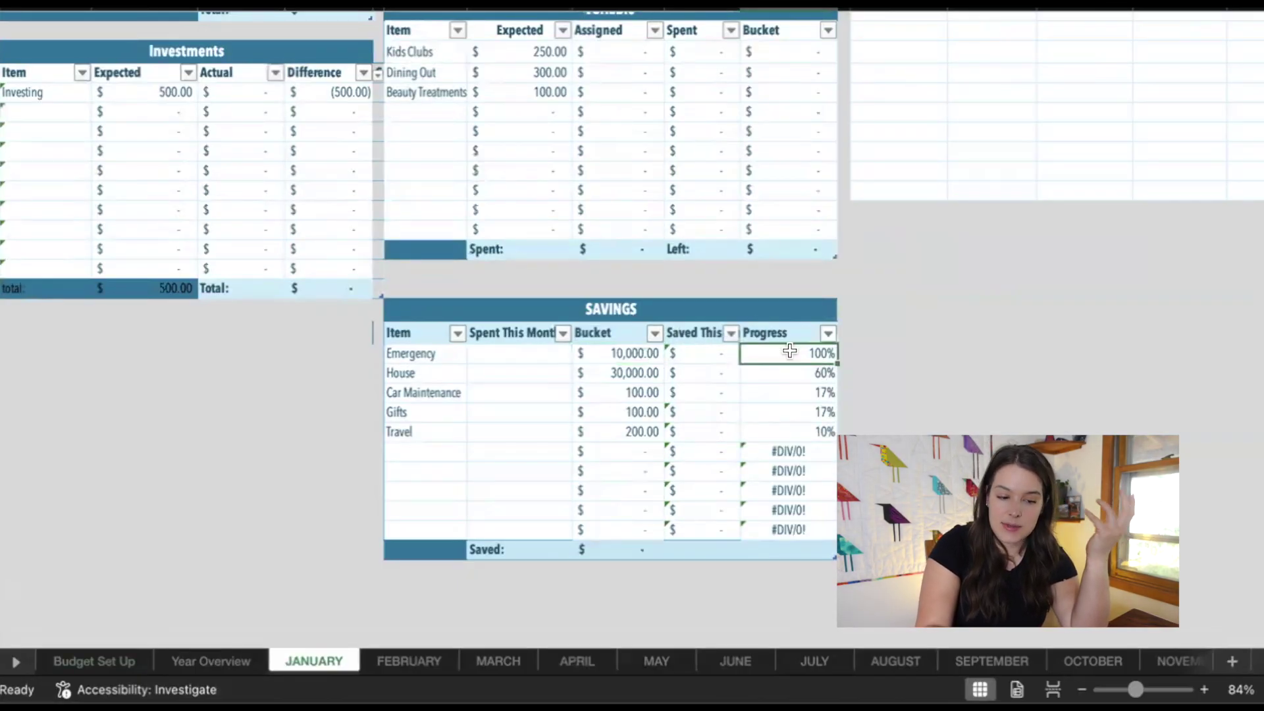
{"action": "left_click", "coordinate": [639, 379]}
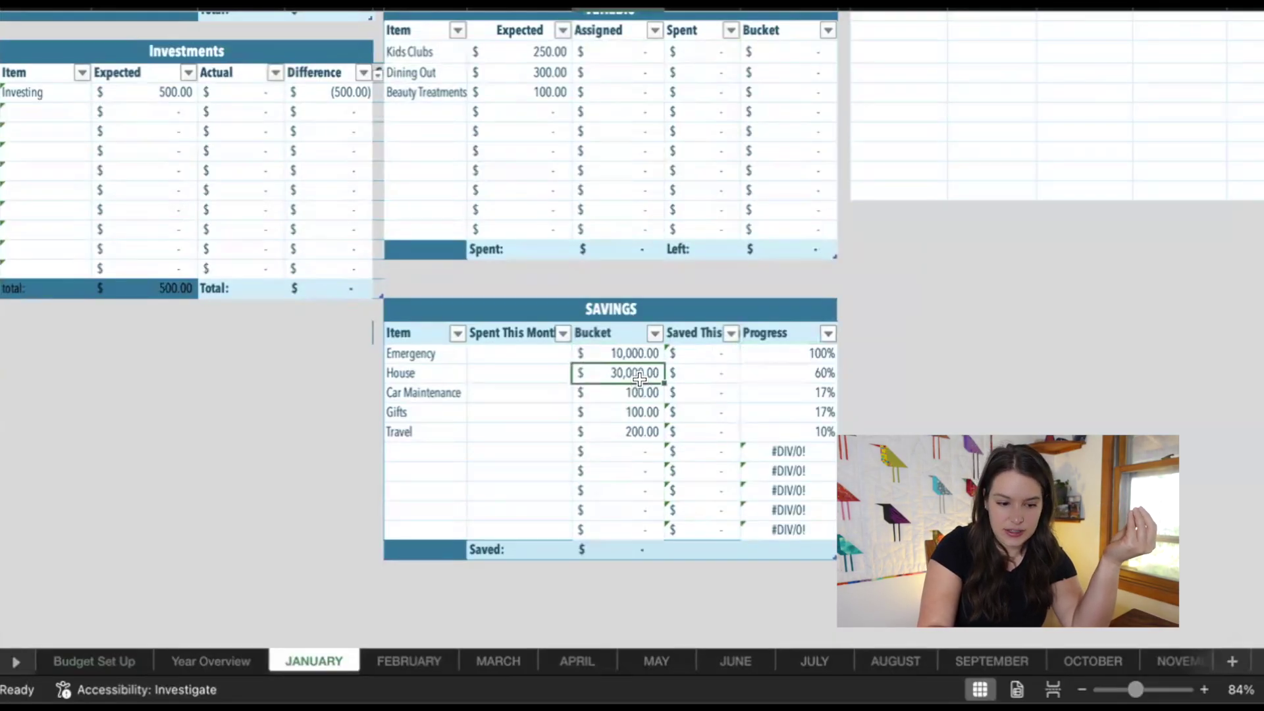
{"action": "left_click", "coordinate": [785, 365]}
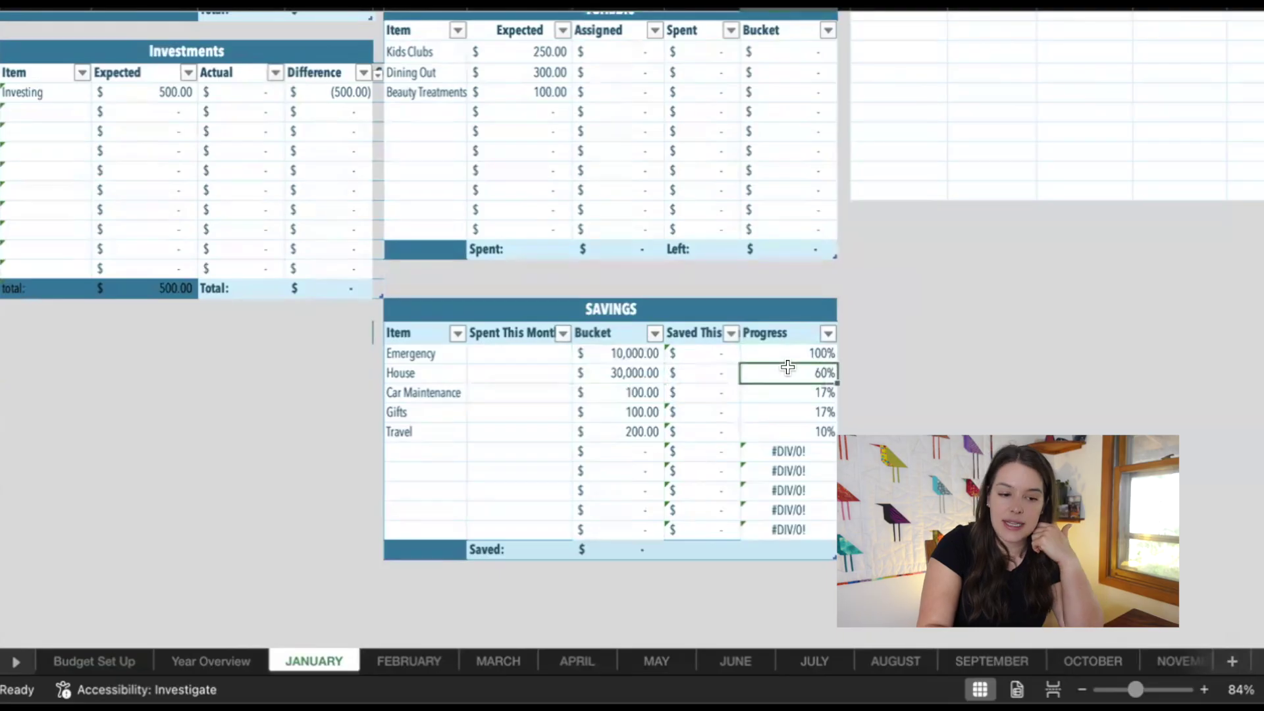
Step: Examine the empty Income and Buckets entry tables on the January sheet
{"action": "scroll", "coordinate": [788, 364], "scroll_direction": "up", "scroll_amount": 3}
{"action": "scroll", "coordinate": [788, 364], "scroll_direction": "right", "scroll_amount": 3}
{"action": "left_click", "coordinate": [777, 162]}
{"action": "scroll", "coordinate": [778, 162], "scroll_direction": "up", "scroll_amount": 3}
{"action": "scroll", "coordinate": [778, 162], "scroll_direction": "right", "scroll_amount": 1}
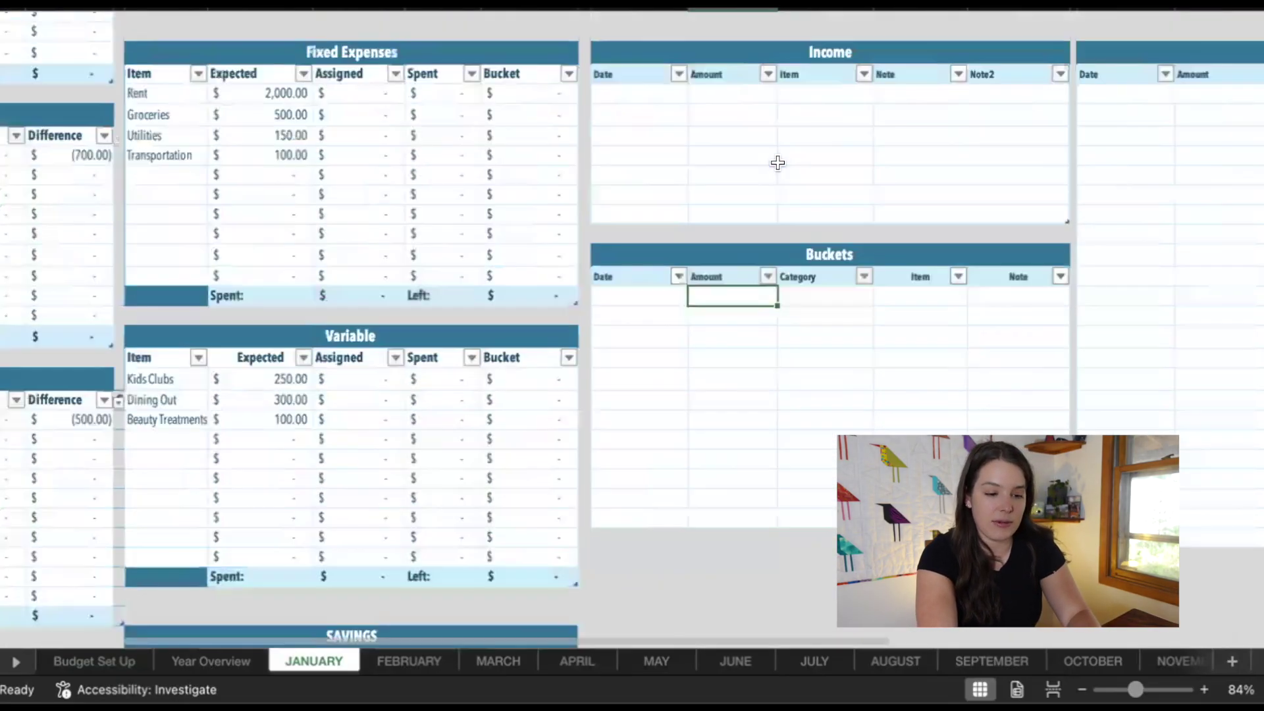
Step: Record a $3,000 income entry for Job dated 1/1 in January's Income table
{"action": "left_click", "coordinate": [716, 148]}
{"action": "type", "text": "3000"}
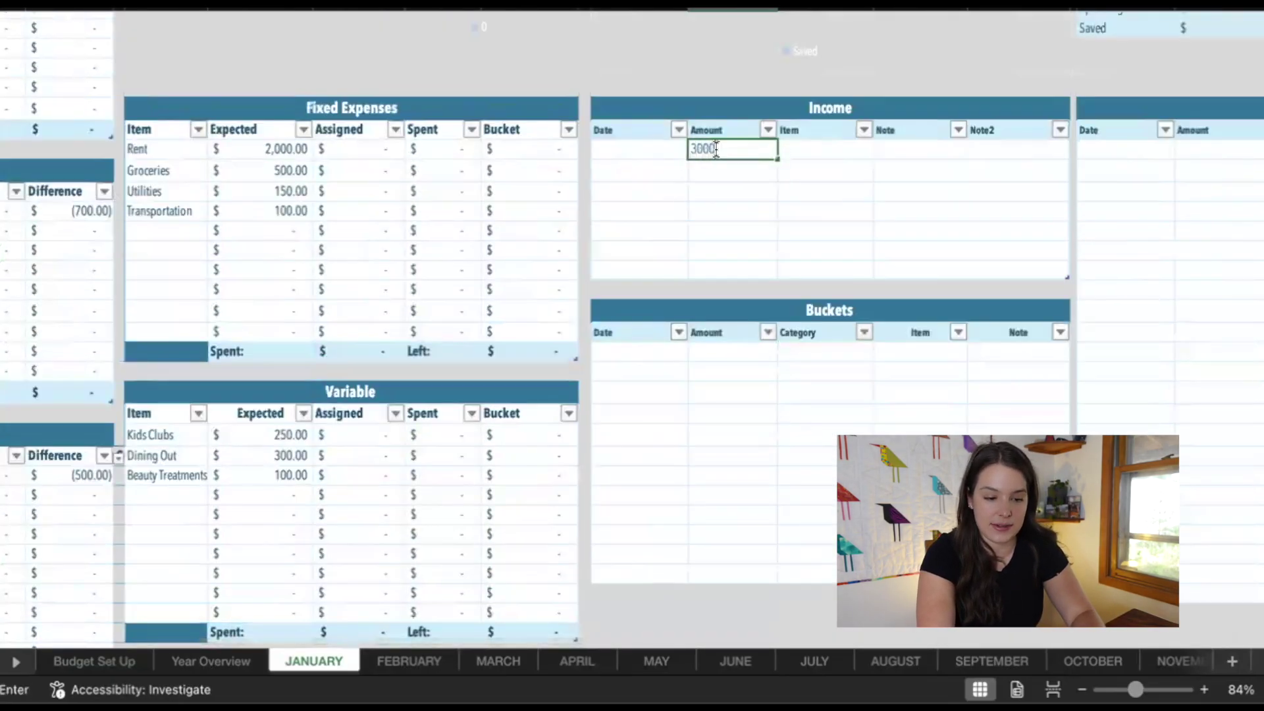
{"action": "left_click", "coordinate": [839, 152]}
{"action": "type", "text": "Job"}
{"action": "left_click", "coordinate": [642, 150]}
{"action": "type", "text": "1/1"}
{"action": "key", "text": "Return"}
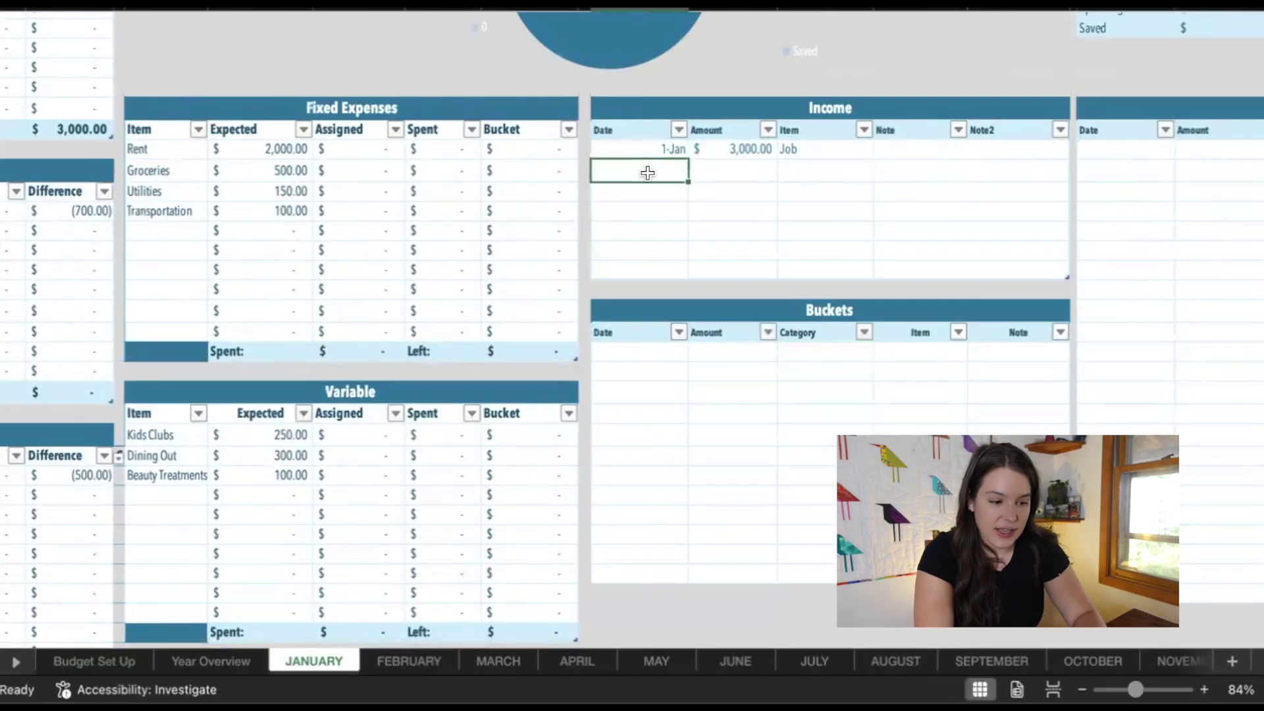
Step: Check how the recorded income flows into January's Income total, Budget Overview and Cash Flow
{"action": "scroll", "coordinate": [645, 172], "scroll_direction": "down", "scroll_amount": 2}
{"action": "scroll", "coordinate": [646, 172], "scroll_direction": "left", "scroll_amount": 2}
{"action": "scroll", "coordinate": [647, 173], "scroll_direction": "down", "scroll_amount": 3}
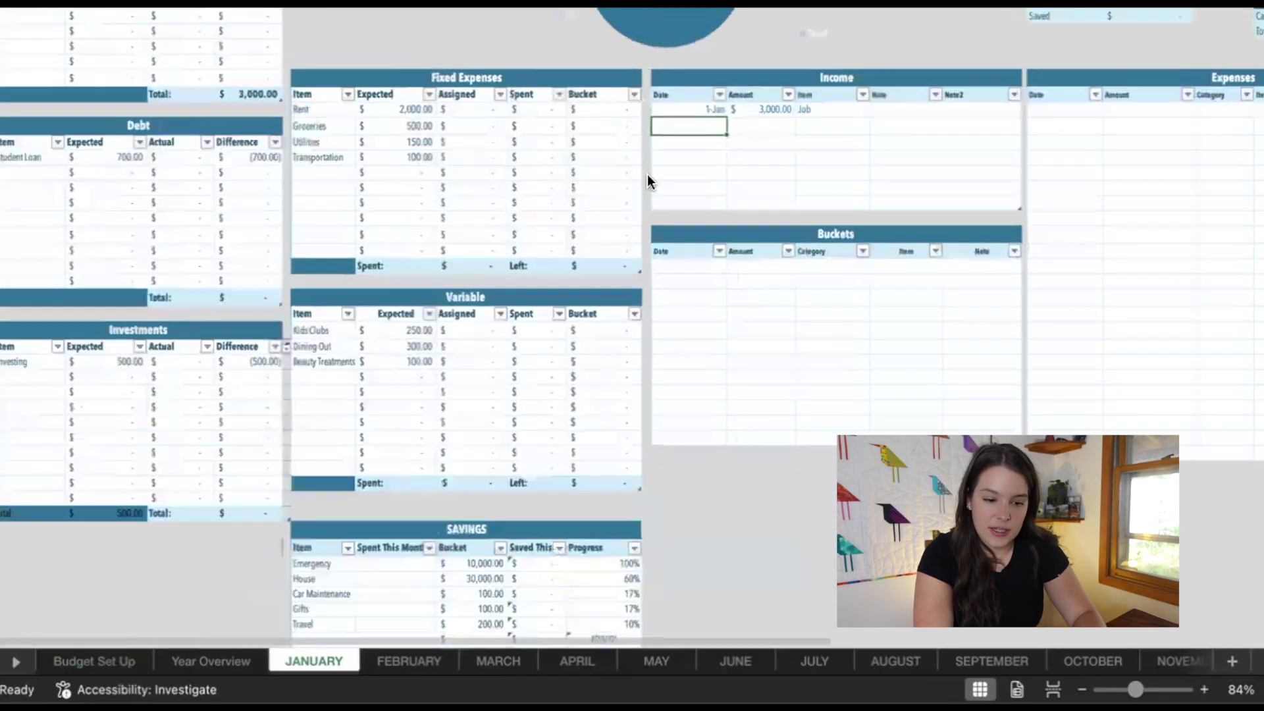
{"action": "scroll", "coordinate": [648, 174], "scroll_direction": "up", "scroll_amount": 4}
{"action": "scroll", "coordinate": [648, 164], "scroll_direction": "right", "scroll_amount": 5}
{"action": "scroll", "coordinate": [647, 160], "scroll_direction": "right", "scroll_amount": 2}
{"action": "left_click", "coordinate": [940, 215]}
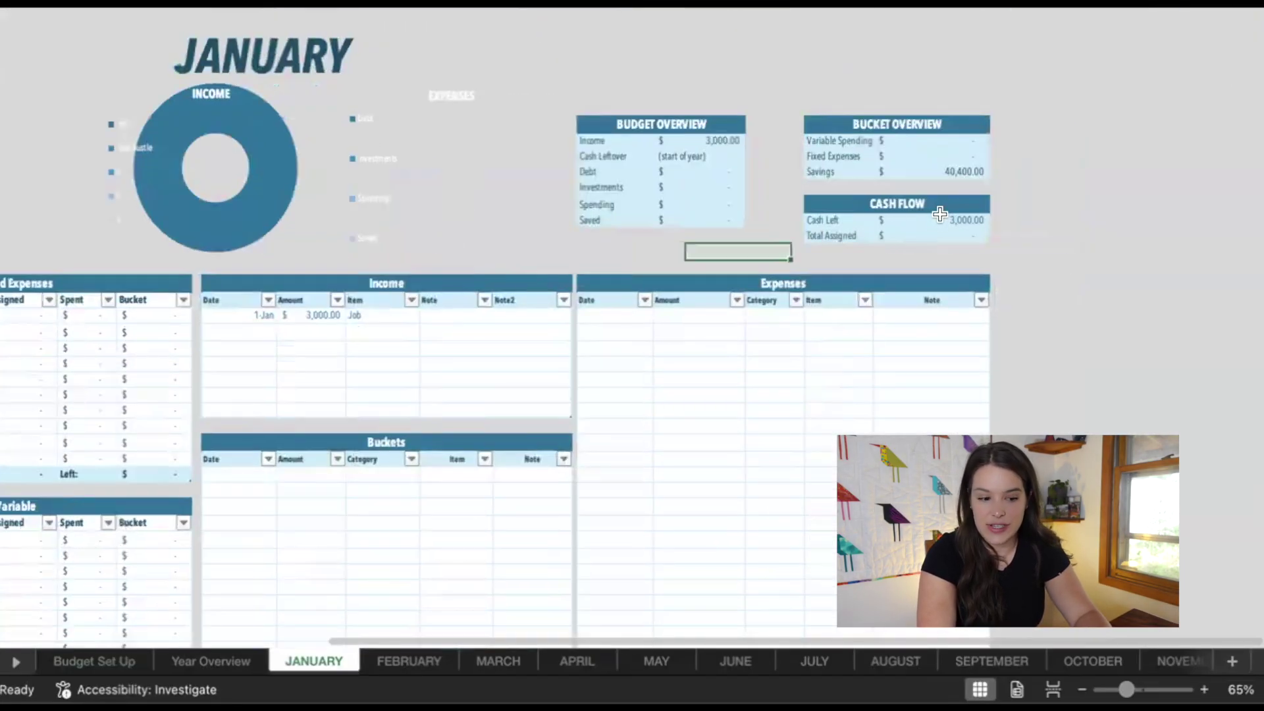
{"action": "scroll", "coordinate": [939, 215], "scroll_direction": "down", "scroll_amount": 2}
{"action": "scroll", "coordinate": [939, 214], "scroll_direction": "left", "scroll_amount": 2}
Step: Assign $2,000 to the rent item under FixedExpenses in January's Buckets table
{"action": "left_click", "coordinate": [491, 440]}
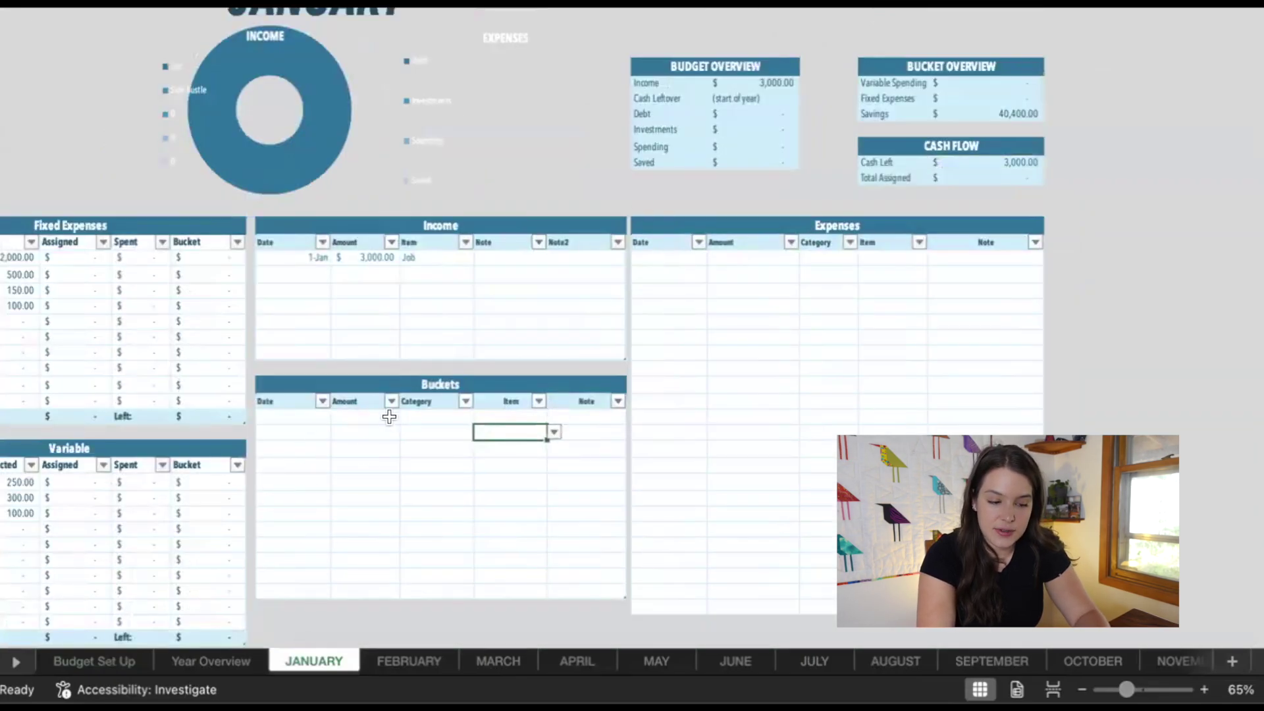
{"action": "left_click", "coordinate": [750, 258]}
{"action": "type", "text": "2000"}
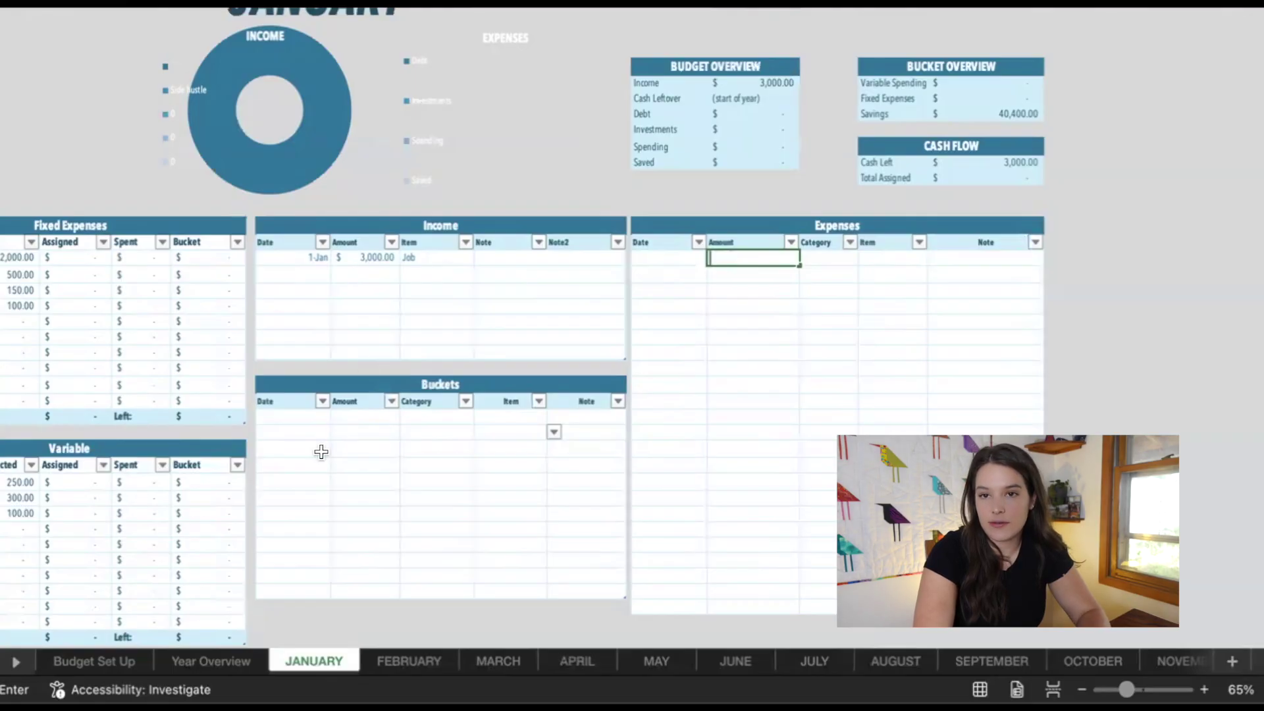
{"action": "left_click", "coordinate": [357, 416]}
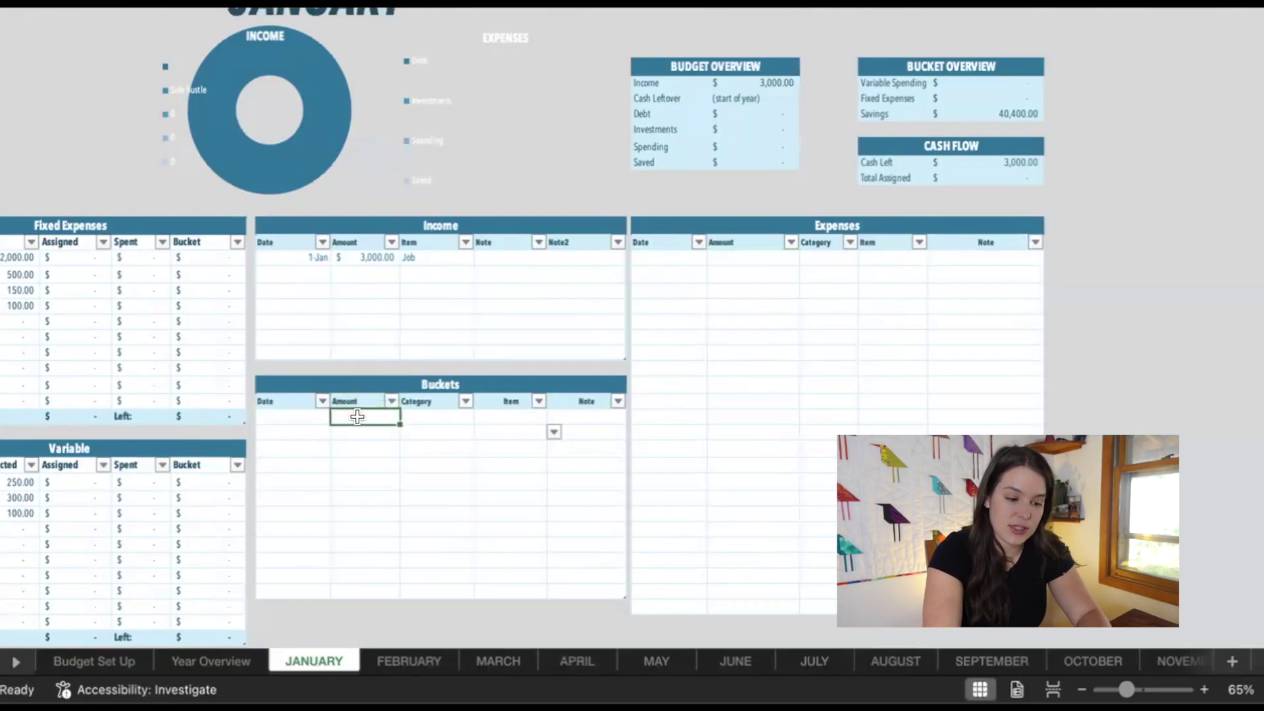
{"action": "type", "text": "2000"}
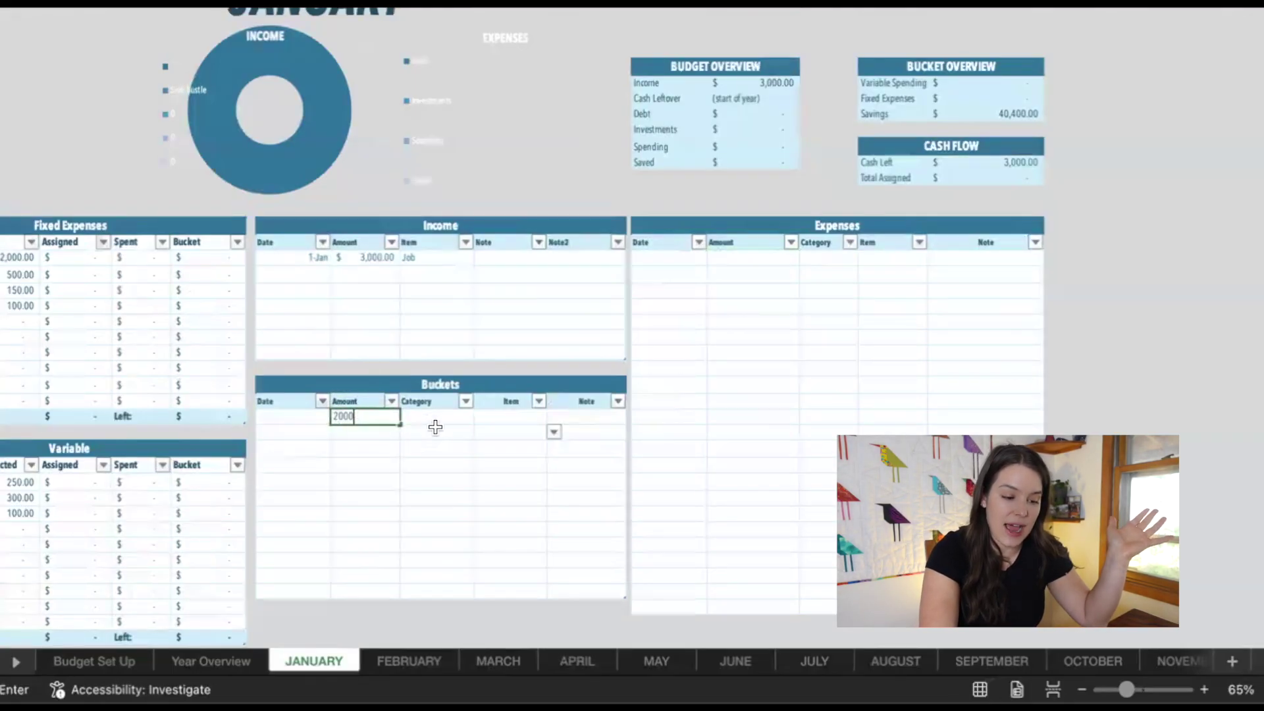
{"action": "left_click", "coordinate": [438, 428]}
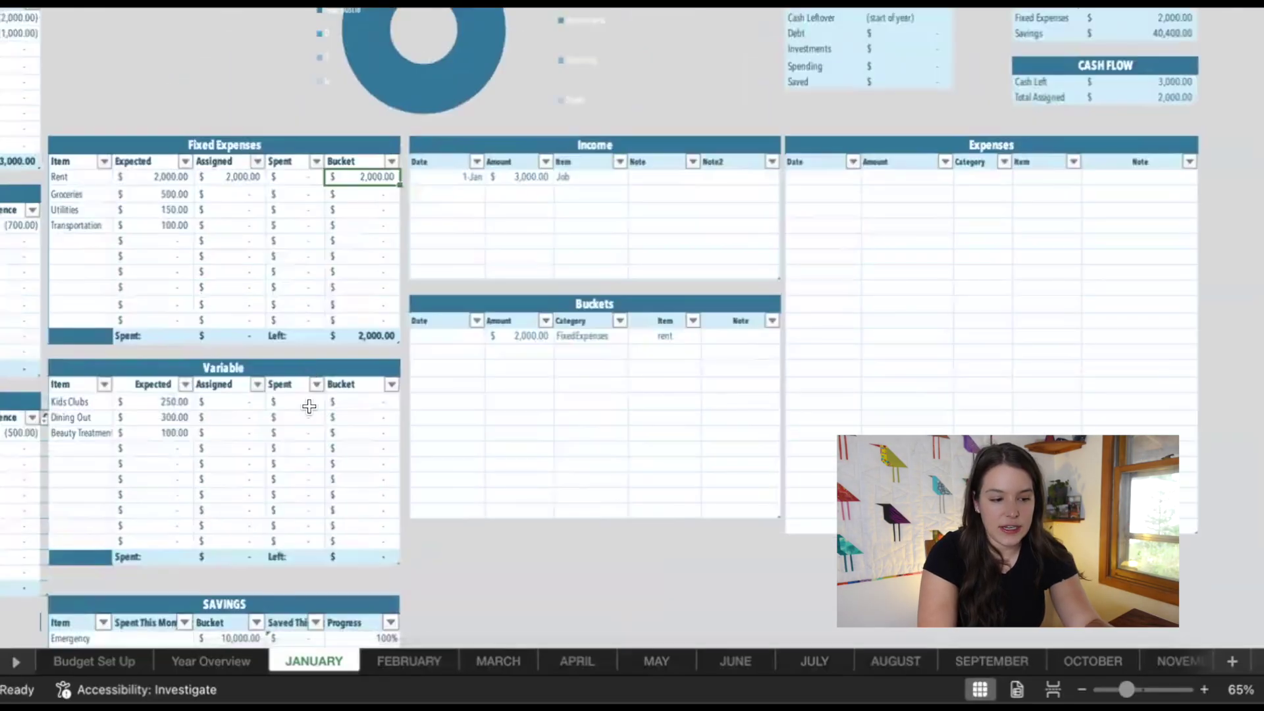
Step: Compare the Expected, Assigned and Bucket columns for Rent and Utilities in January's Fixed Expenses table
{"action": "scroll", "coordinate": [301, 334], "scroll_direction": "up", "scroll_amount": 2}
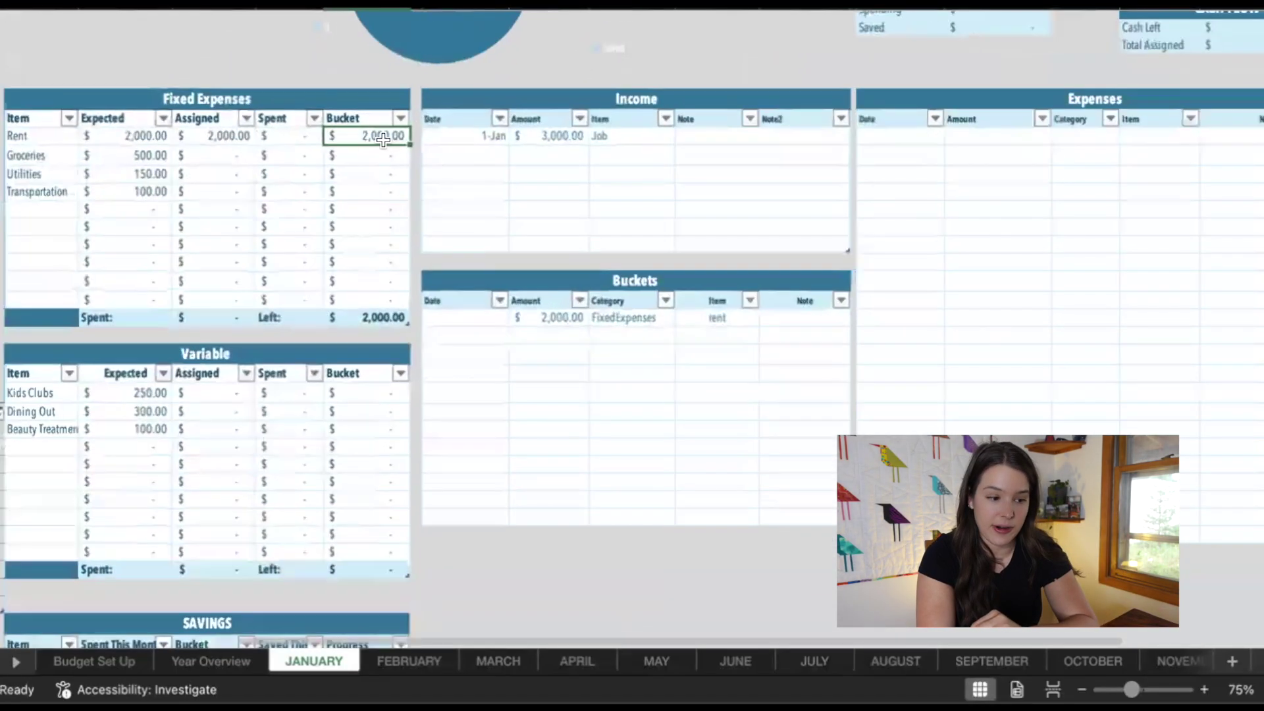
{"action": "left_click", "coordinate": [161, 135]}
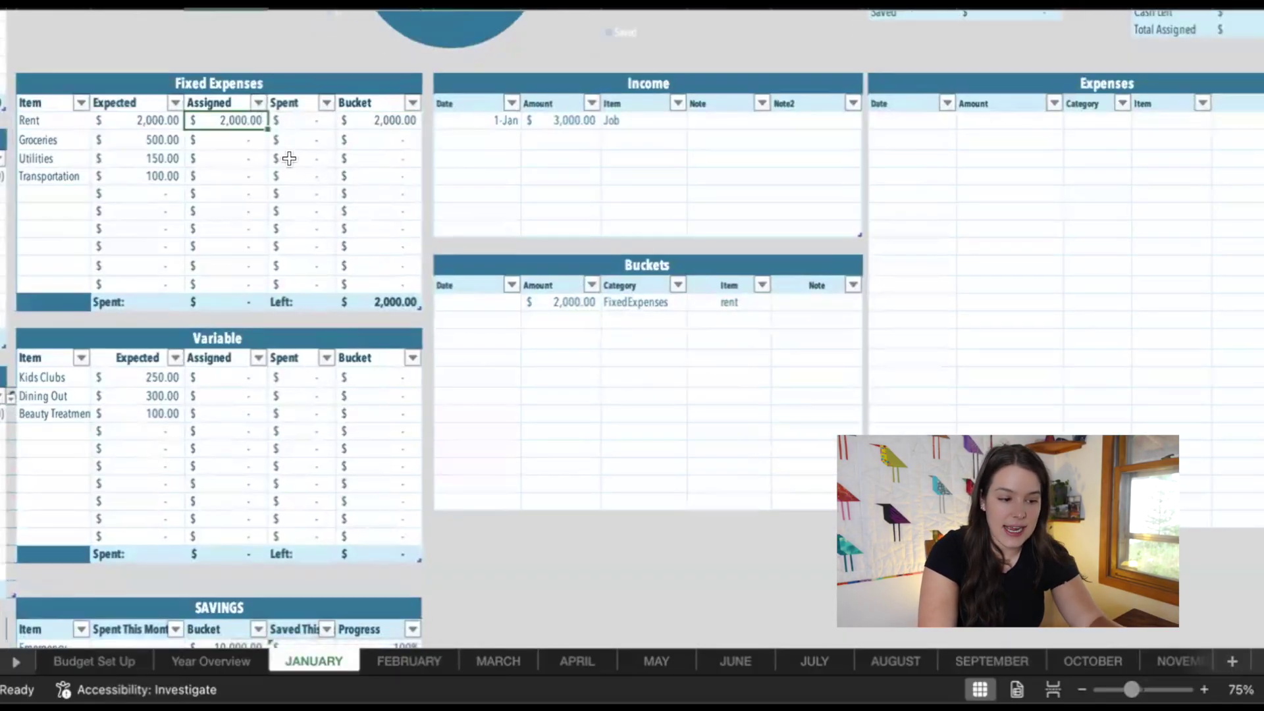
{"action": "left_click", "coordinate": [224, 100]}
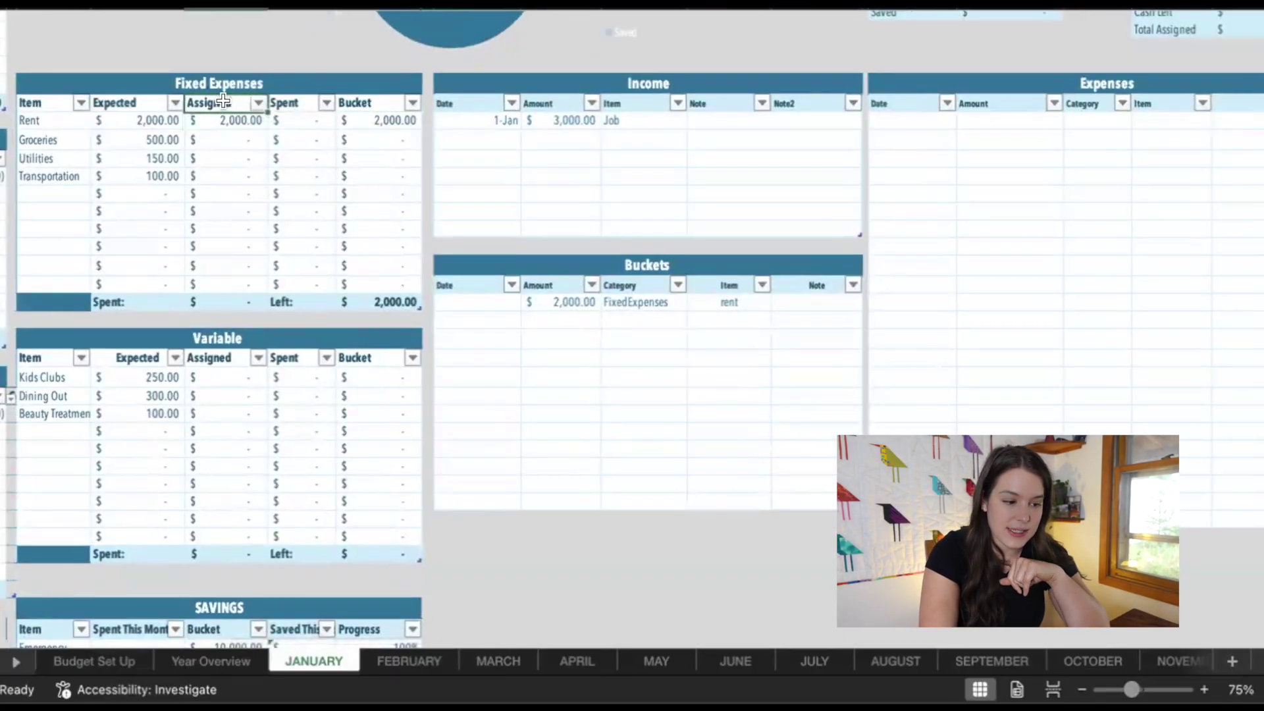
{"action": "left_click", "coordinate": [371, 100]}
{"action": "left_click", "coordinate": [132, 158]}
Step: Assign $150 to utilities under FixedExpenses in the second Buckets row and check the Utilities bucket
{"action": "left_click", "coordinate": [569, 319]}
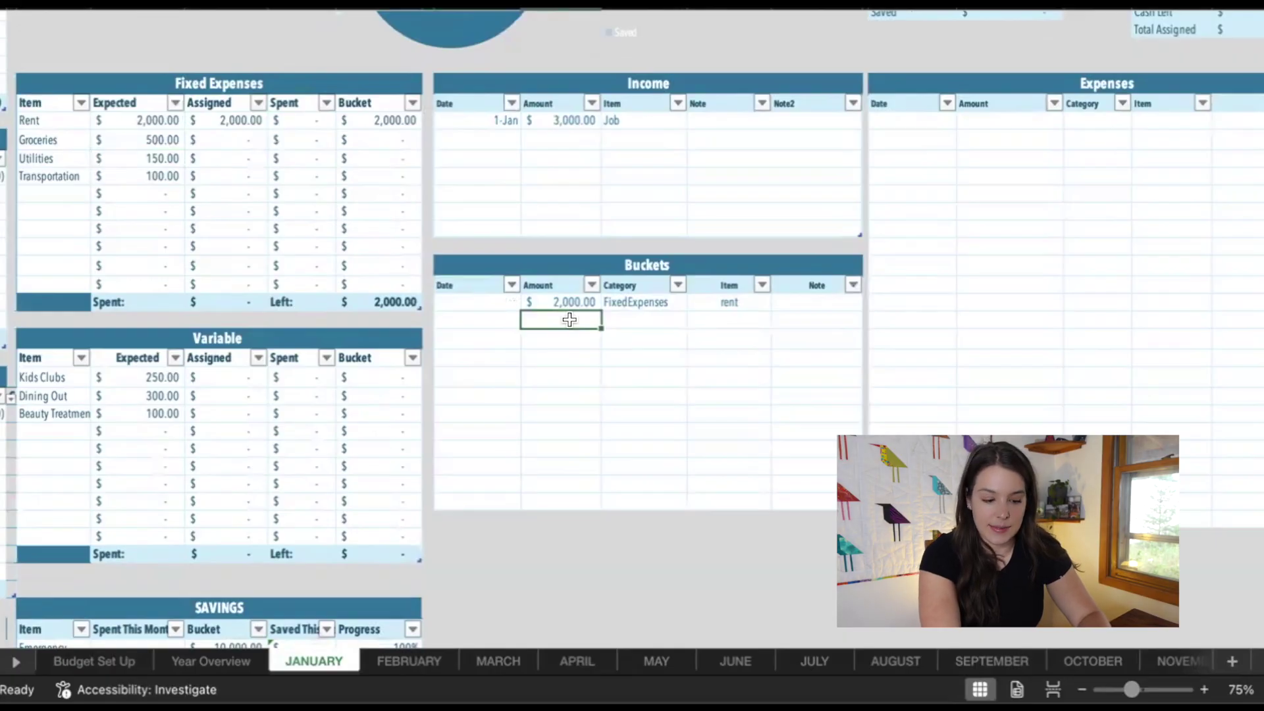
{"action": "type", "text": "150"}
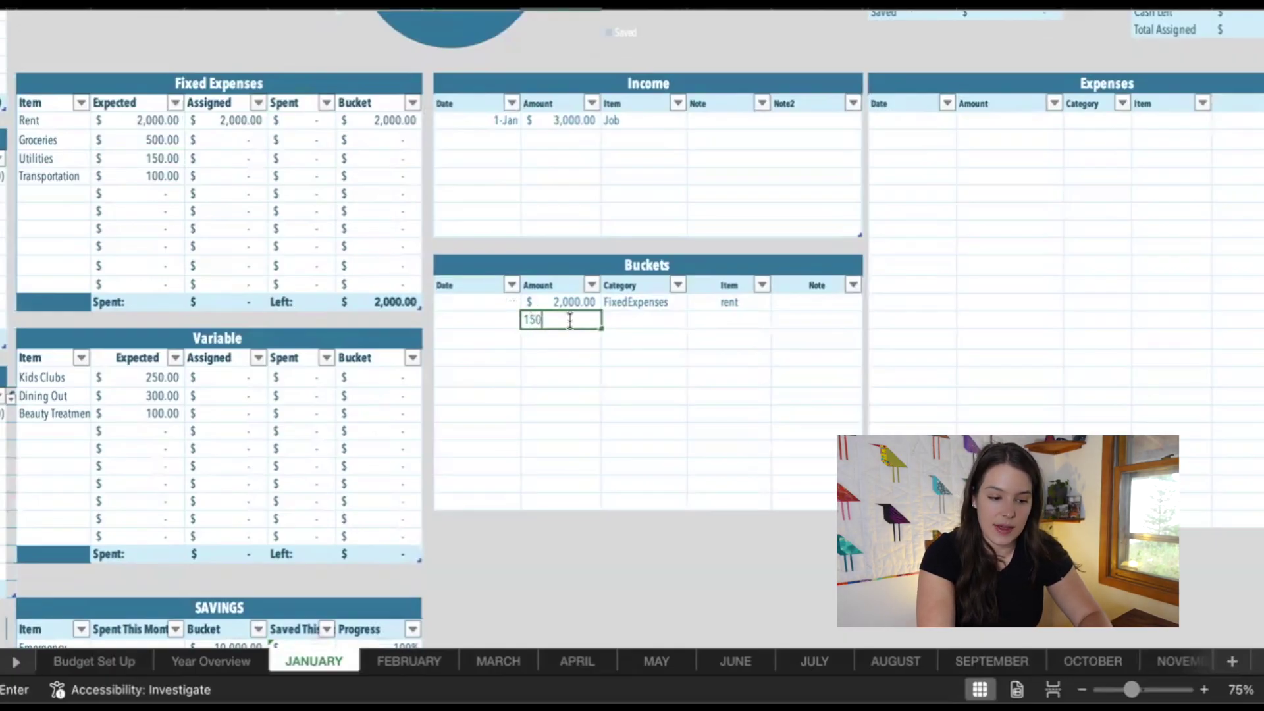
{"action": "left_click", "coordinate": [625, 319]}
{"action": "left_click", "coordinate": [729, 320]}
{"action": "type", "text": "utilities"}
{"action": "key", "text": "Tab"}
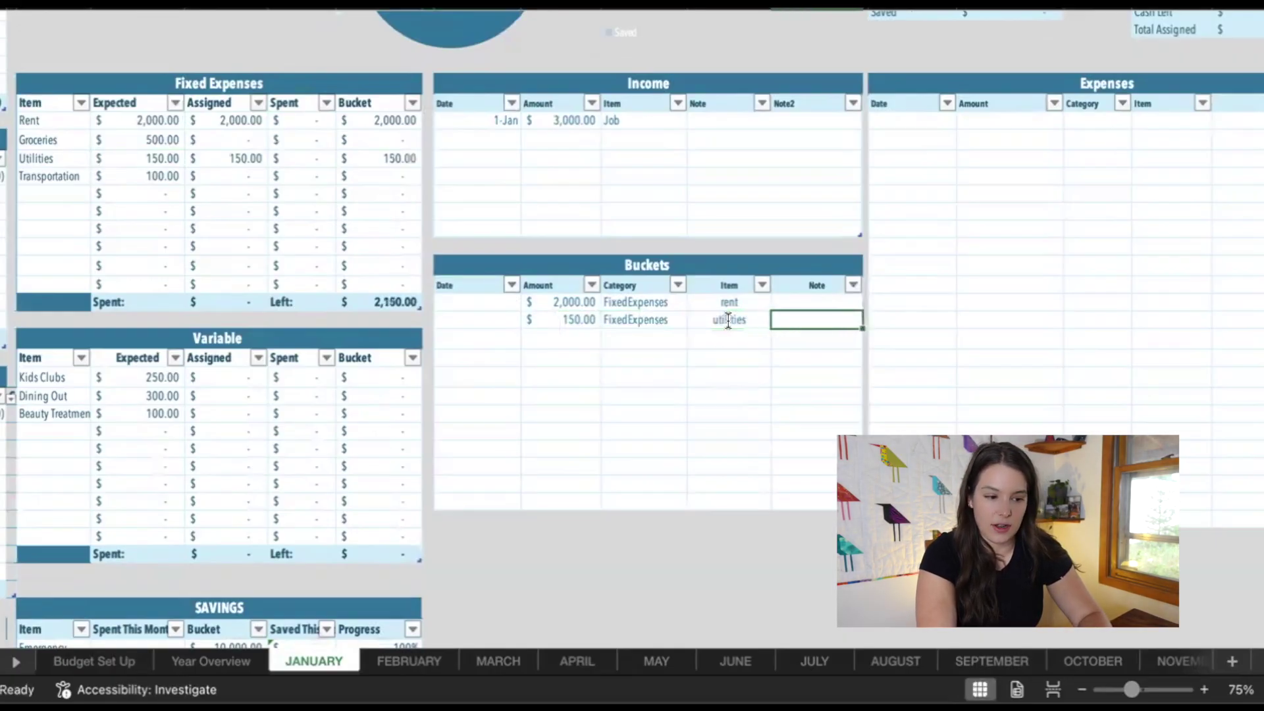
{"action": "left_click", "coordinate": [386, 158]}
Step: Record an $80 expense for Utilities under FixedExpenses in January's Expenses table
{"action": "scroll", "coordinate": [739, 356], "scroll_direction": "up", "scroll_amount": 3}
{"action": "scroll", "coordinate": [739, 355], "scroll_direction": "right", "scroll_amount": 3}
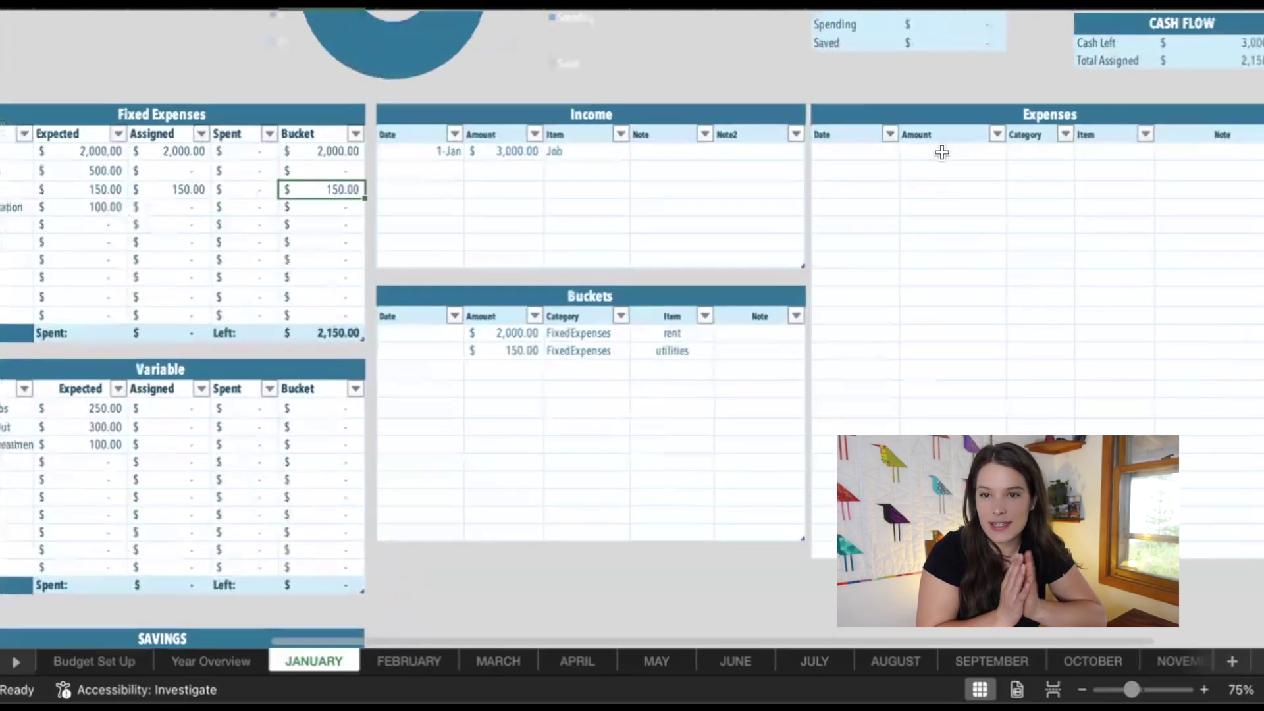
{"action": "left_click", "coordinate": [942, 153]}
{"action": "scroll", "coordinate": [942, 152], "scroll_direction": "right", "scroll_amount": 3}
{"action": "scroll", "coordinate": [942, 152], "scroll_direction": "up", "scroll_amount": 1}
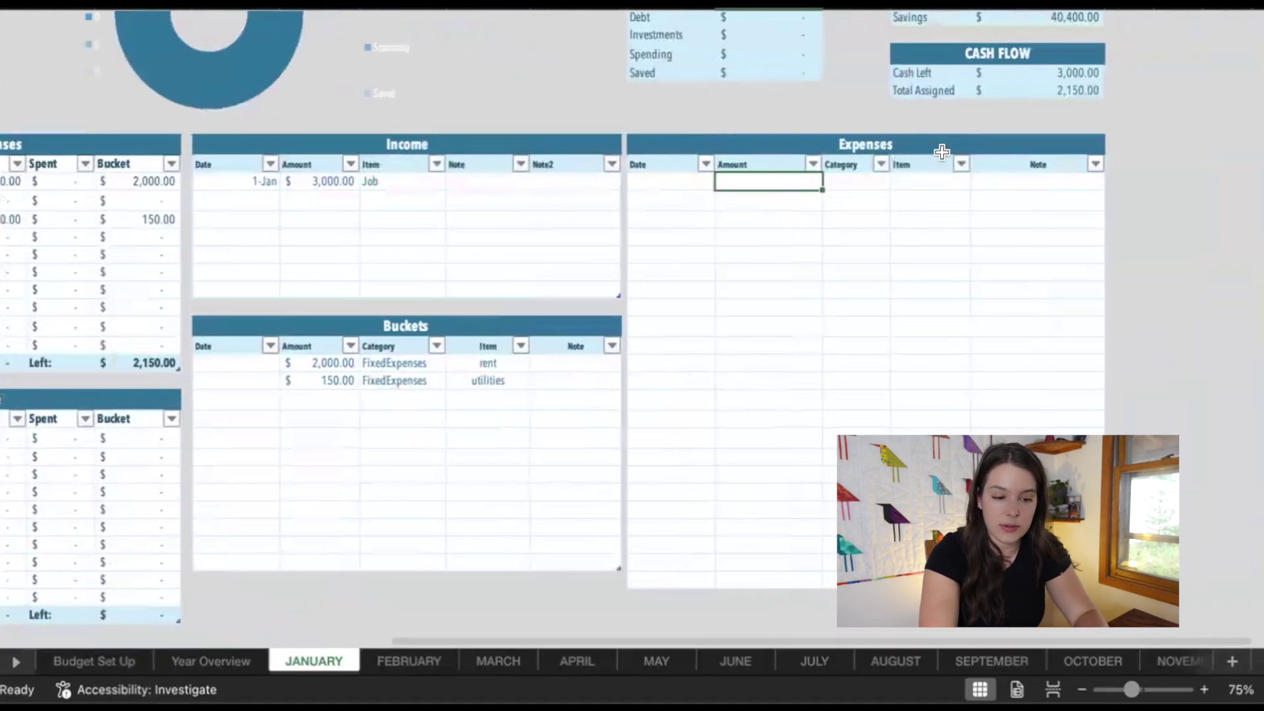
{"action": "type", "text": "80"}
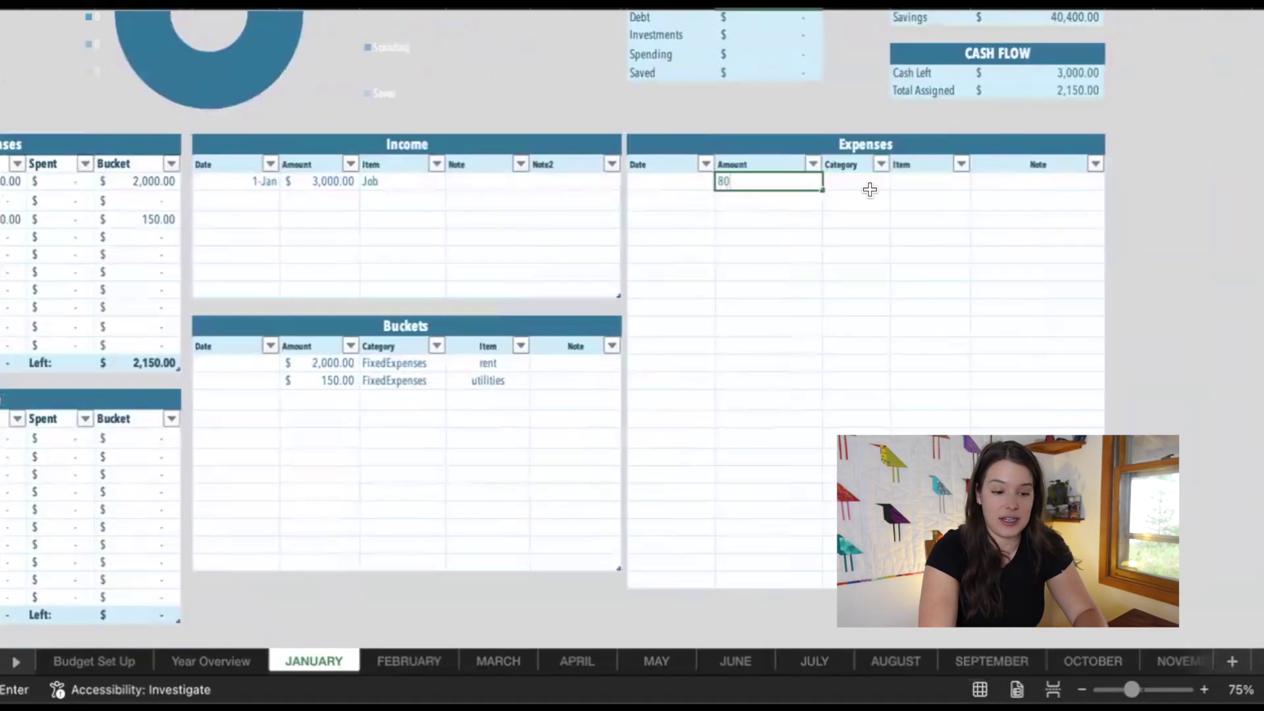
{"action": "left_click", "coordinate": [868, 186]}
{"action": "left_click", "coordinate": [897, 181]}
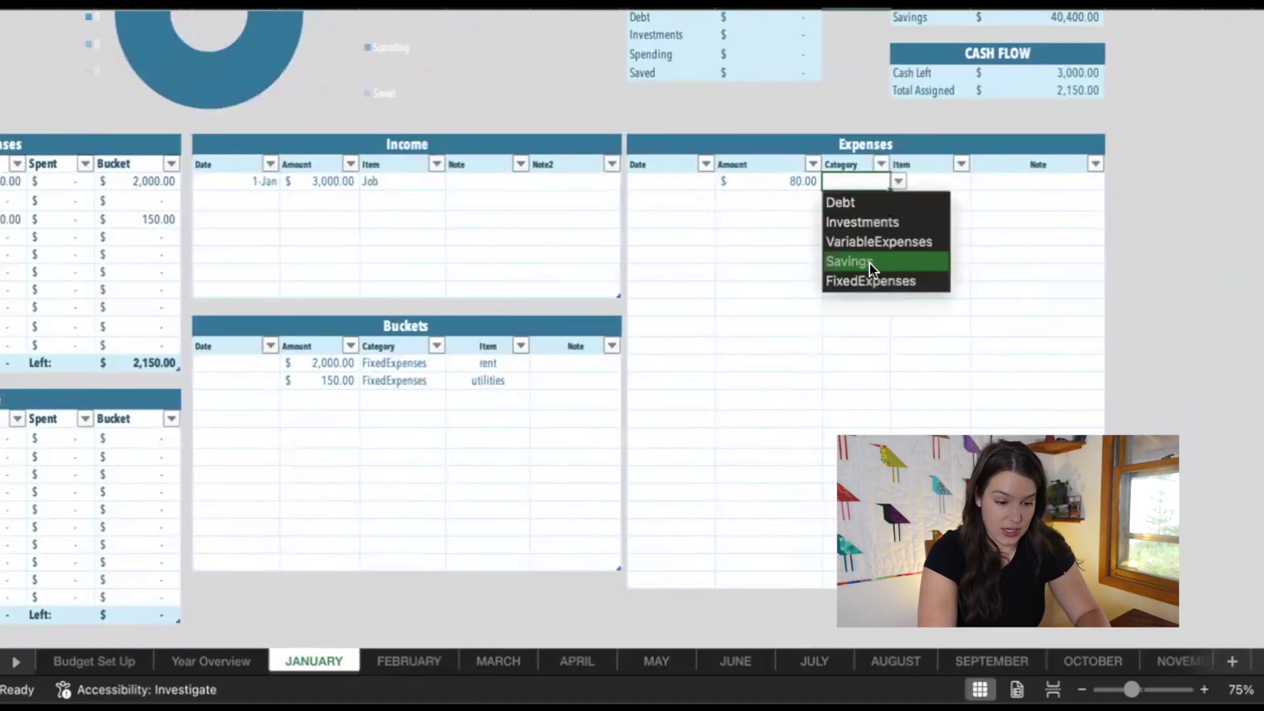
{"action": "left_click", "coordinate": [935, 279]}
{"action": "left_click", "coordinate": [930, 181]}
{"action": "left_click", "coordinate": [978, 181]}
{"action": "left_click", "coordinate": [942, 240]}
Step: Check the Utilities Spent and Bucket amounts in January and how they carry over to the February sheet
{"action": "scroll", "coordinate": [892, 237], "scroll_direction": "left", "scroll_amount": 8}
{"action": "scroll", "coordinate": [892, 237], "scroll_direction": "down", "scroll_amount": 1}
{"action": "scroll", "coordinate": [892, 237], "scroll_direction": "left", "scroll_amount": 1}
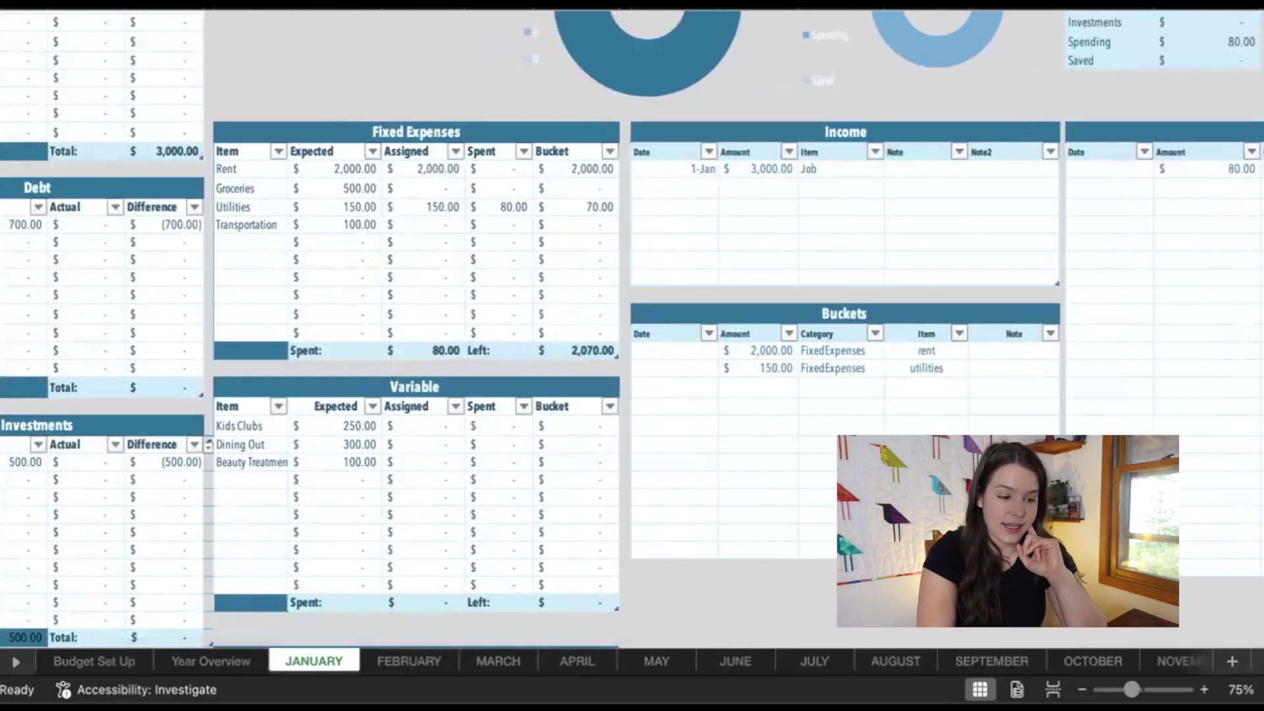
{"action": "left_click", "coordinate": [413, 662]}
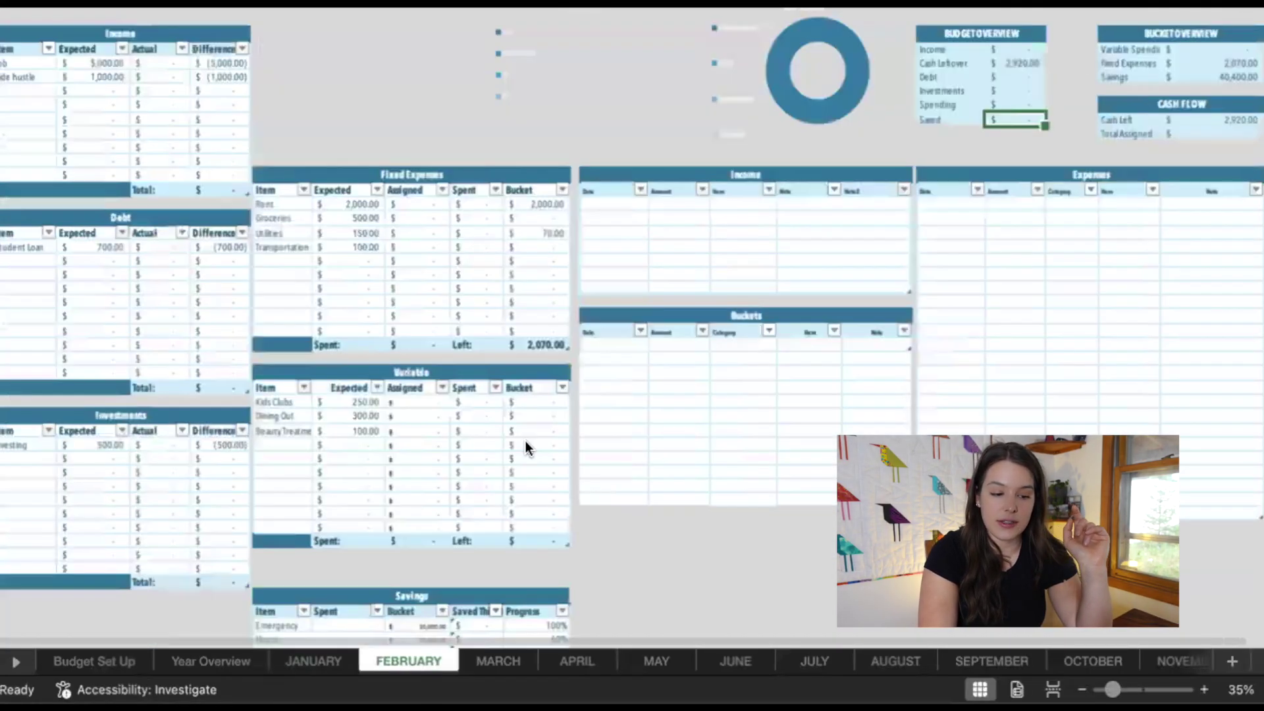
{"action": "scroll", "coordinate": [525, 441], "scroll_direction": "up", "scroll_amount": 3}
{"action": "left_click", "coordinate": [519, 294]}
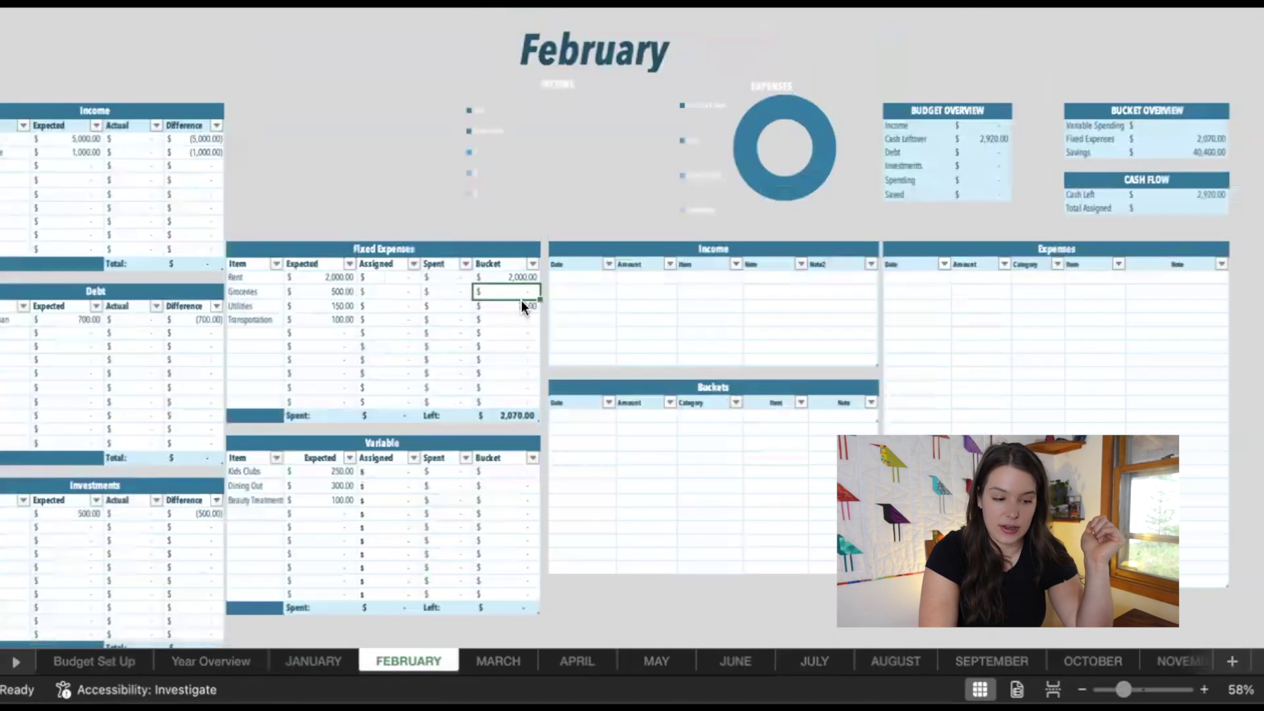
{"action": "left_click_drag", "start_coordinate": [520, 300], "coordinate": [521, 314]}
{"action": "left_click", "coordinate": [628, 174]}
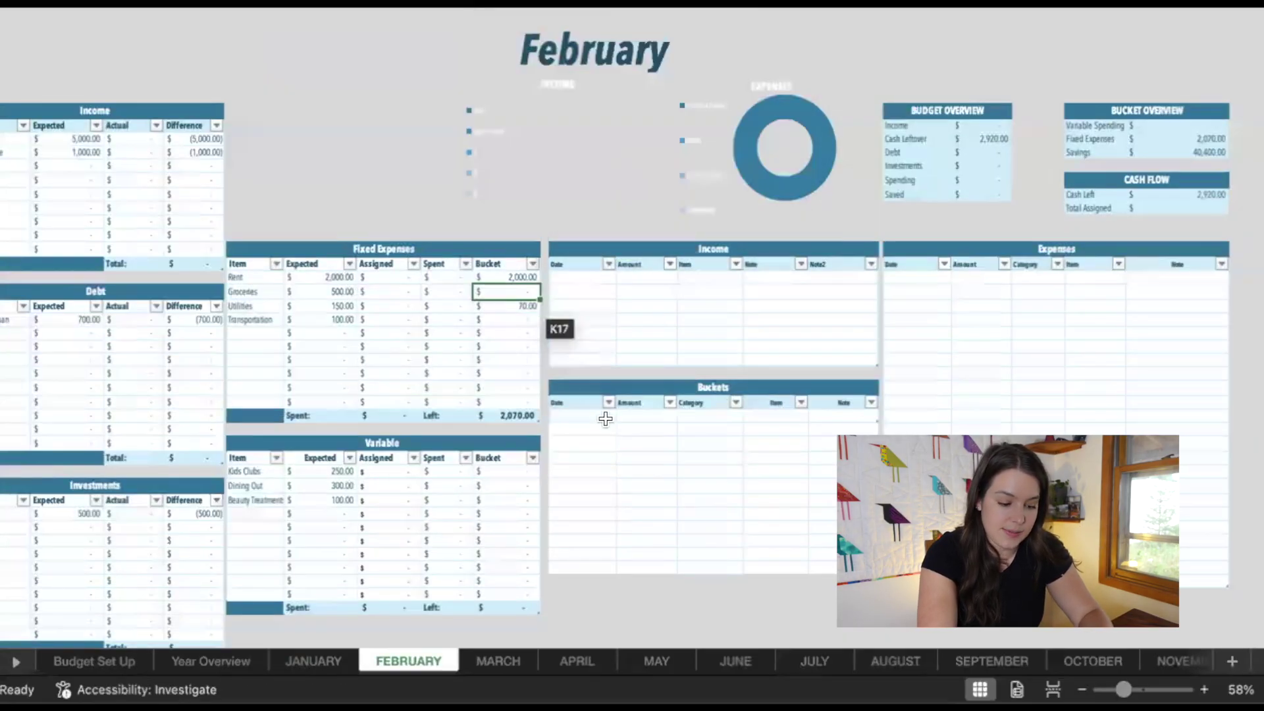
Step: Assign $150 to utilities under FixedExpenses in February's Buckets table and check the Utilities bucket
{"action": "left_click_drag", "start_coordinate": [605, 419], "coordinate": [639, 414]}
{"action": "scroll", "coordinate": [639, 413], "scroll_direction": "up", "scroll_amount": 3}
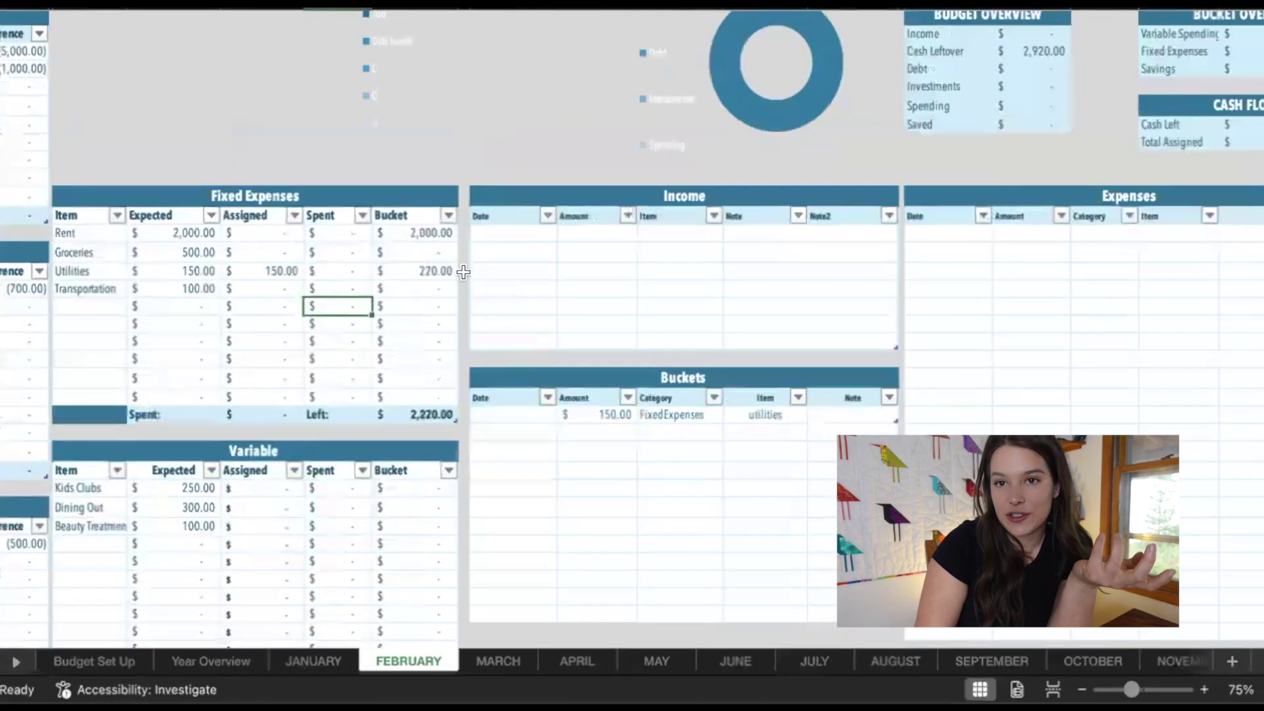
{"action": "left_click", "coordinate": [420, 274]}
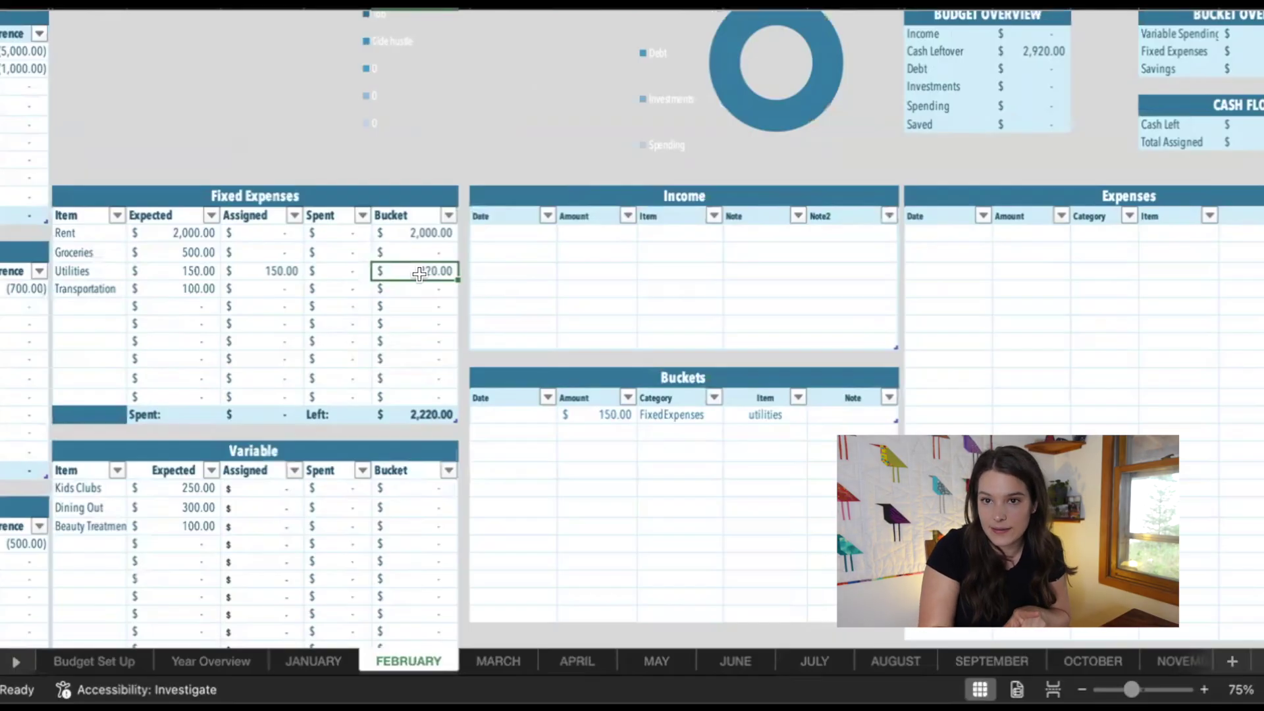
Step: Return to the January sheet and review its Buckets and Expenses tables against Fixed Expenses
{"action": "key", "text": "ctrl+Page_Up"}
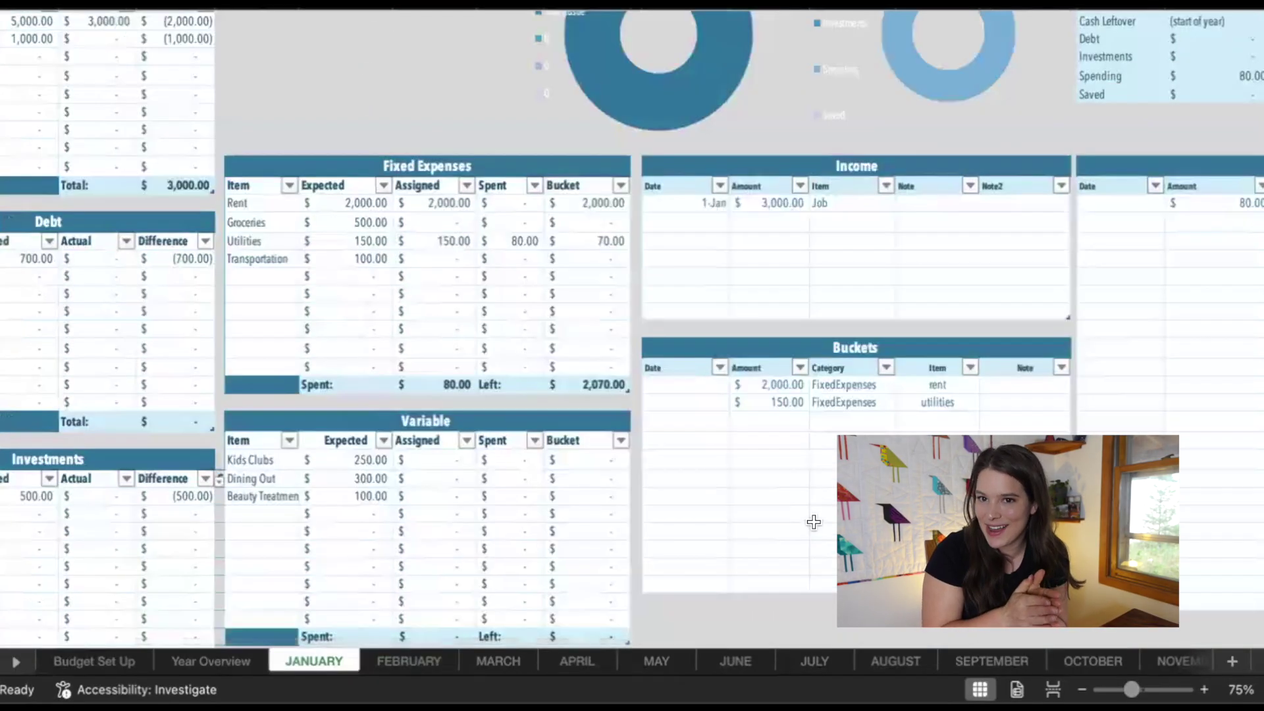
{"action": "scroll", "coordinate": [814, 522], "scroll_direction": "down", "scroll_amount": 1}
{"action": "scroll", "coordinate": [814, 522], "scroll_direction": "left", "scroll_amount": 1}
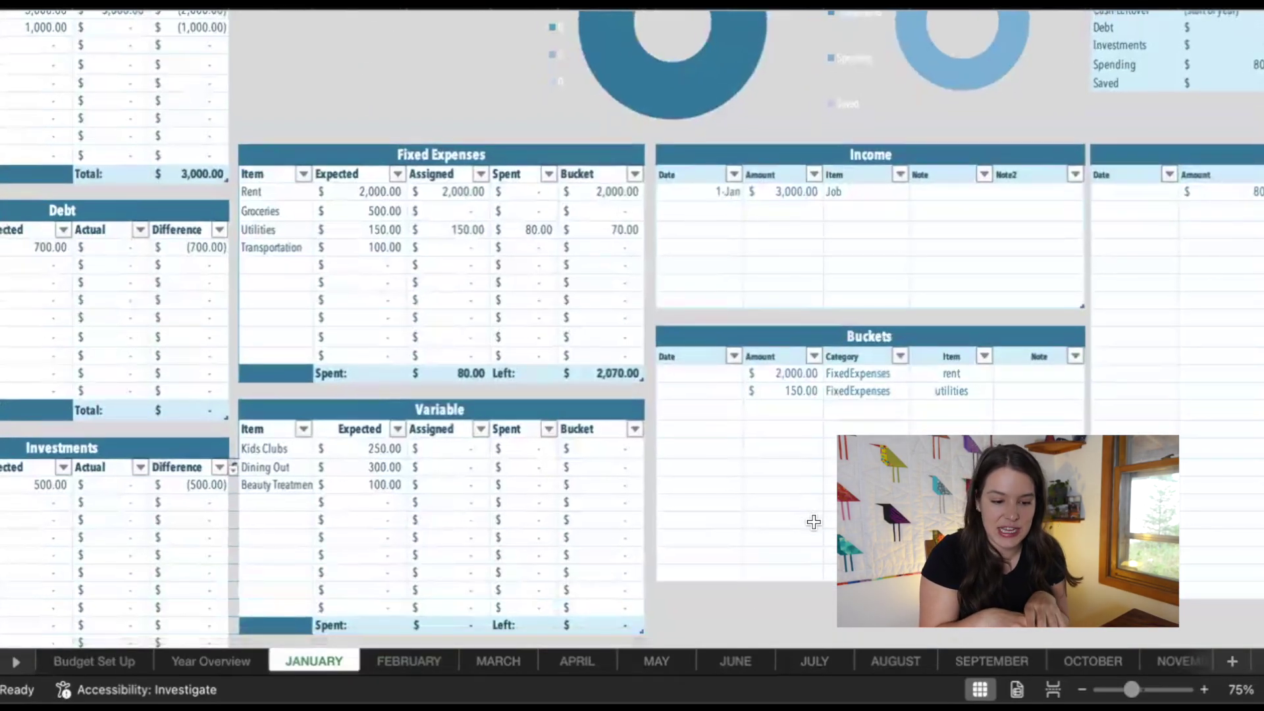
{"action": "left_click", "coordinate": [875, 323]}
{"action": "left_click", "coordinate": [874, 336]}
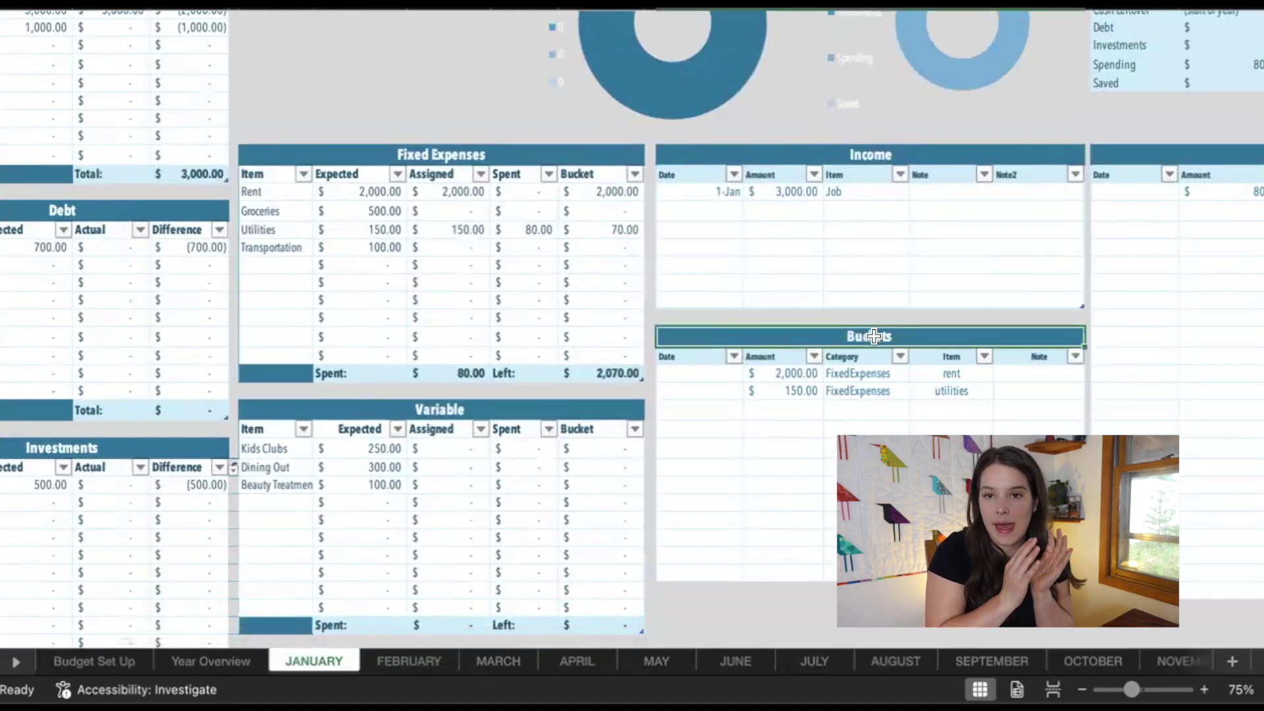
{"action": "left_click", "coordinate": [1205, 151]}
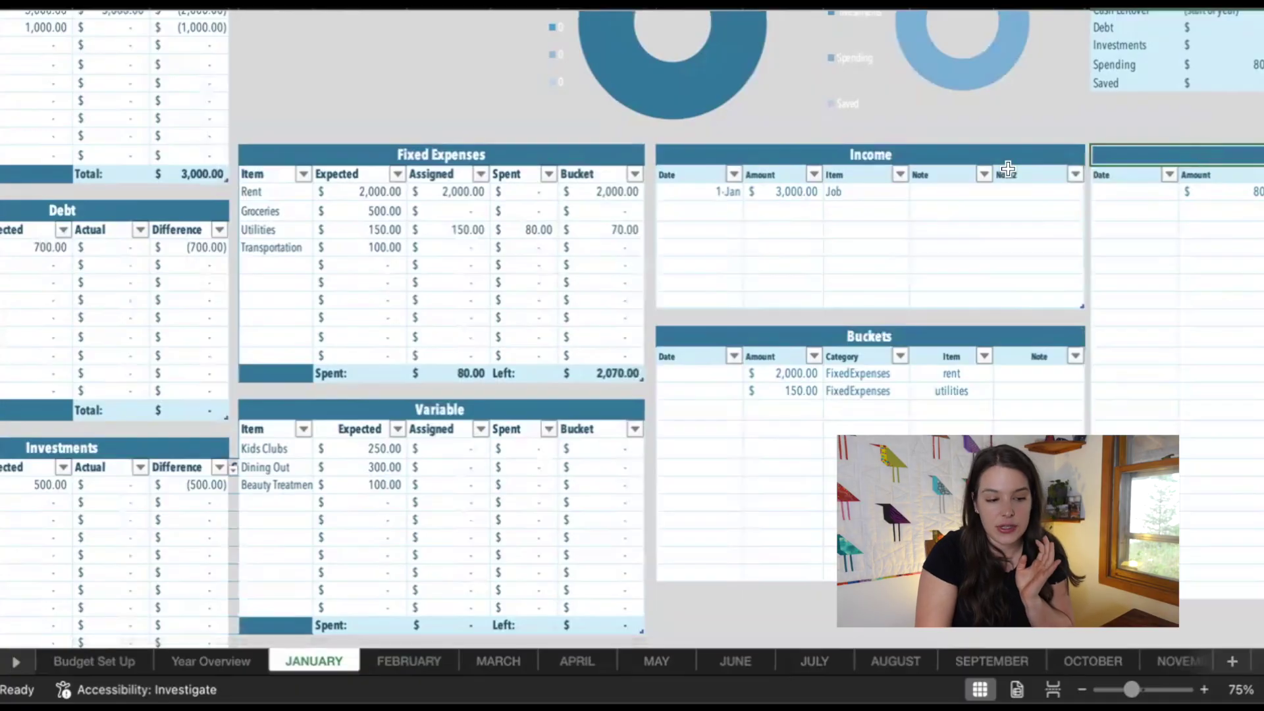
{"action": "scroll", "coordinate": [1162, 247], "scroll_direction": "right", "scroll_amount": 1}
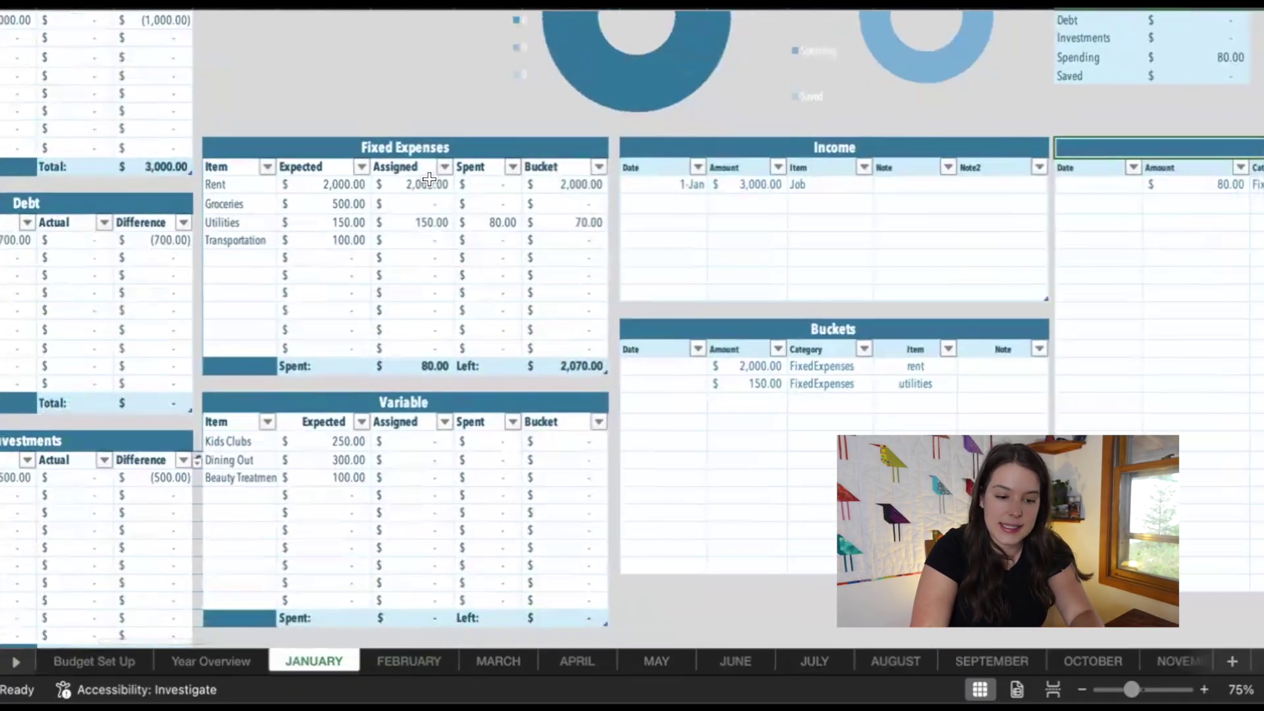
Step: Record a $2,000 Rent expense under FixedExpenses dated 1/14 in January's Expenses table
{"action": "left_click", "coordinate": [1089, 204]}
{"action": "type", "text": "1"}
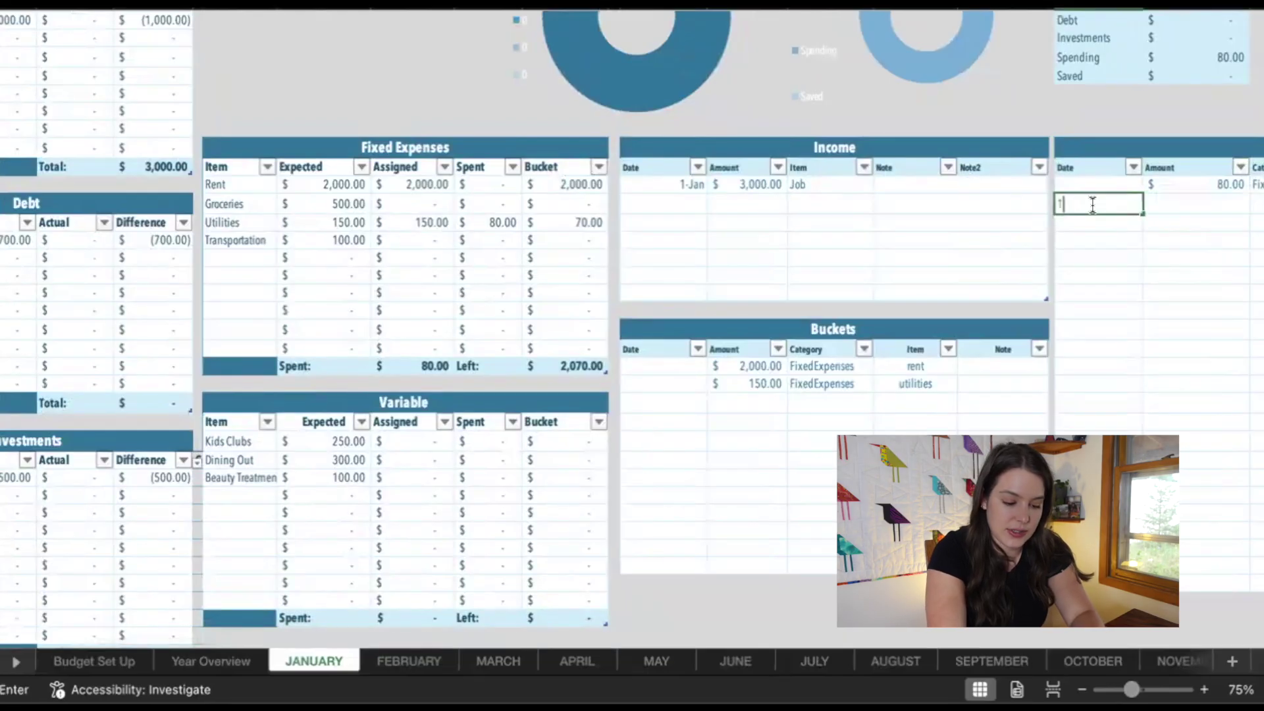
{"action": "type", "text": "/14"}
{"action": "key", "text": "Tab"}
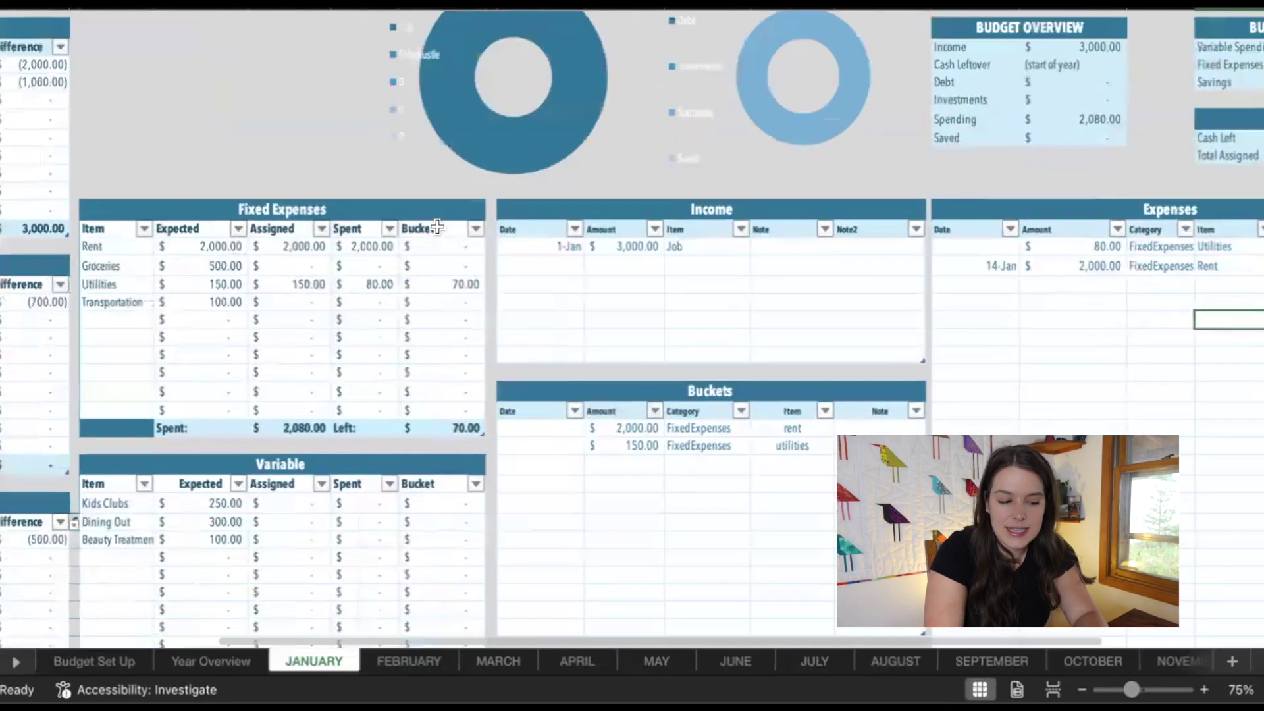
Step: Check the Rent bucket in Fixed Expenses and look over January's Variable and Savings tables
{"action": "left_click", "coordinate": [442, 245]}
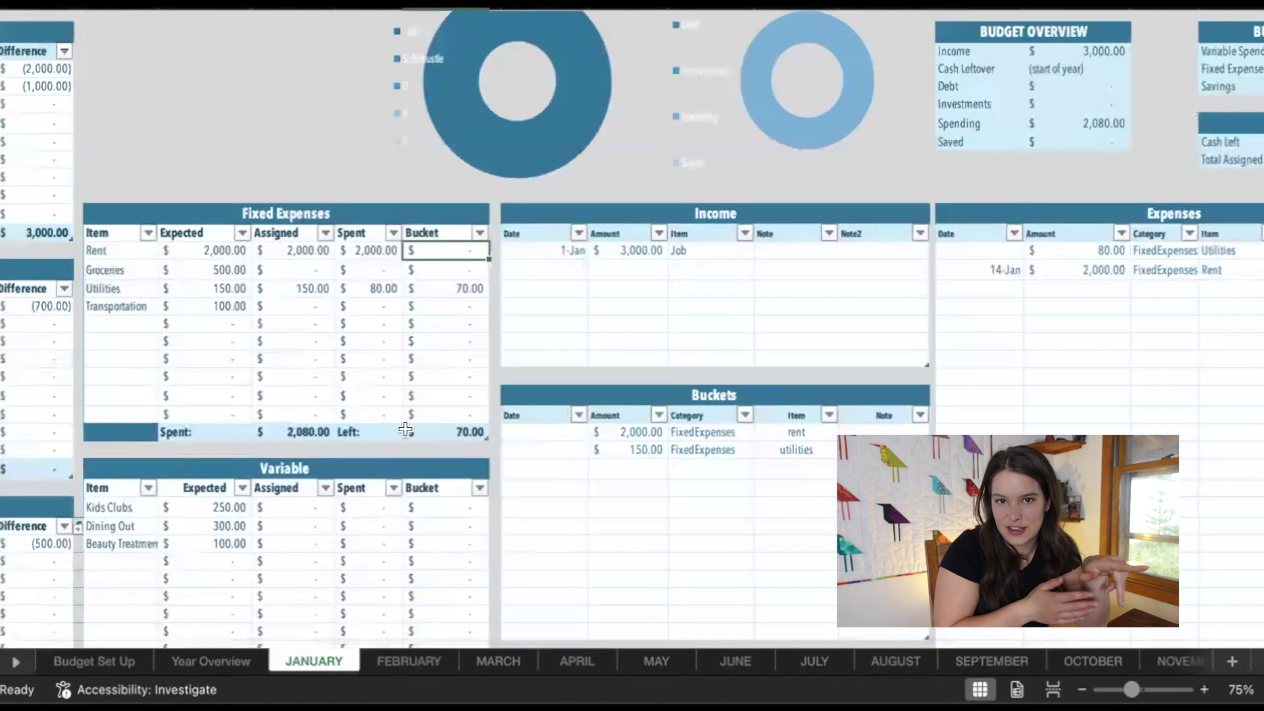
{"action": "scroll", "coordinate": [406, 429], "scroll_direction": "down", "scroll_amount": 3}
{"action": "scroll", "coordinate": [405, 430], "scroll_direction": "left", "scroll_amount": 3}
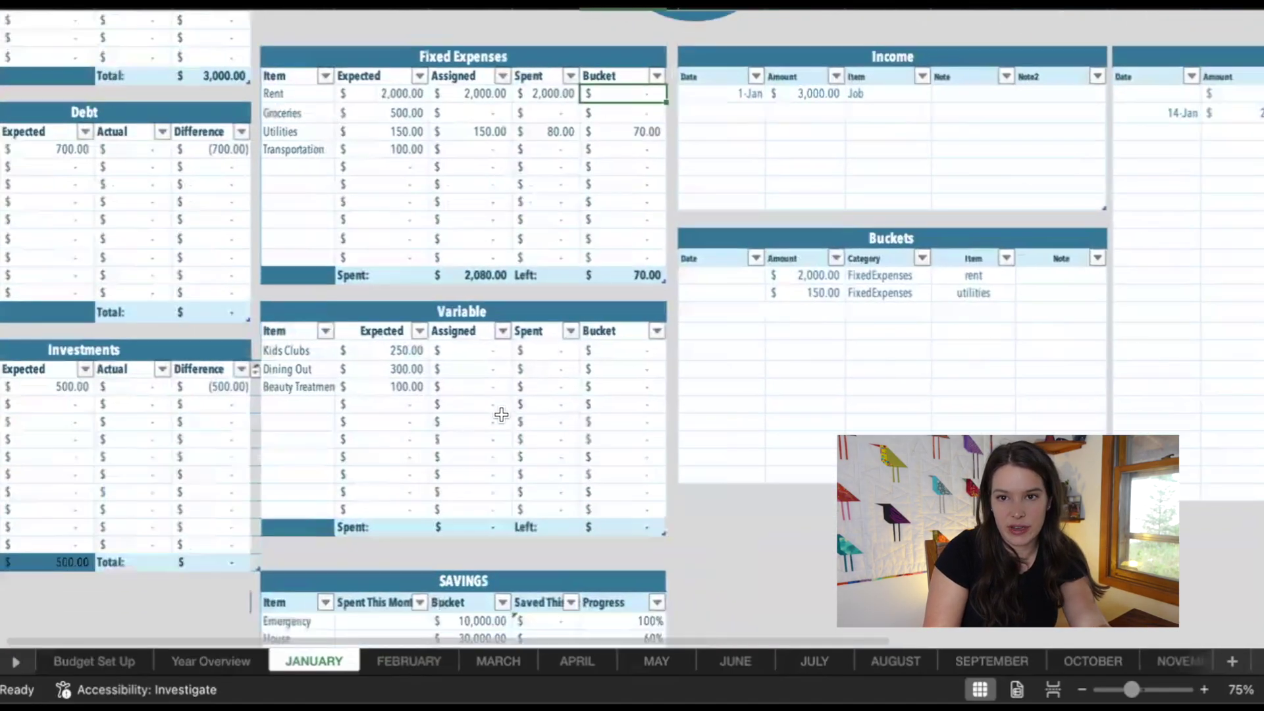
Step: Assign $250 to kids clubs under VariableExpenses in January's Buckets table
{"action": "left_click", "coordinate": [805, 311]}
{"action": "scroll", "coordinate": [816, 329], "scroll_direction": "down", "scroll_amount": 1}
{"action": "scroll", "coordinate": [816, 329], "scroll_direction": "right", "scroll_amount": 1}
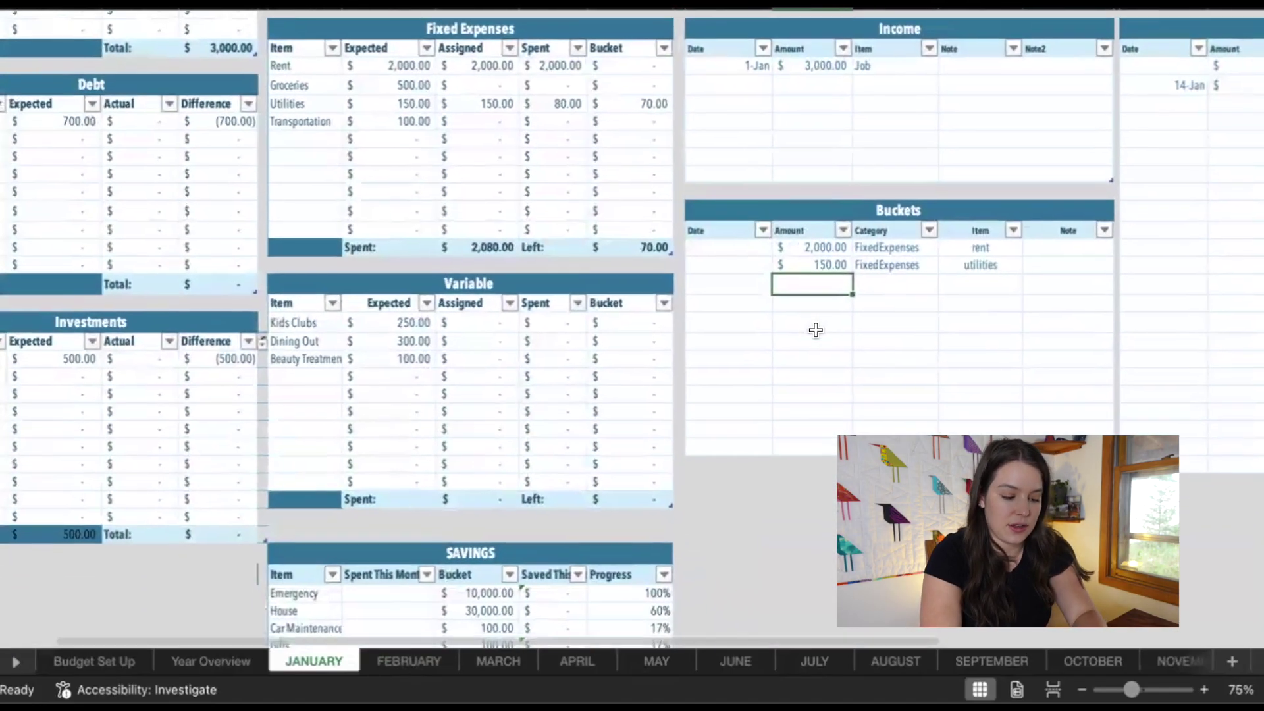
{"action": "type", "text": "250"}
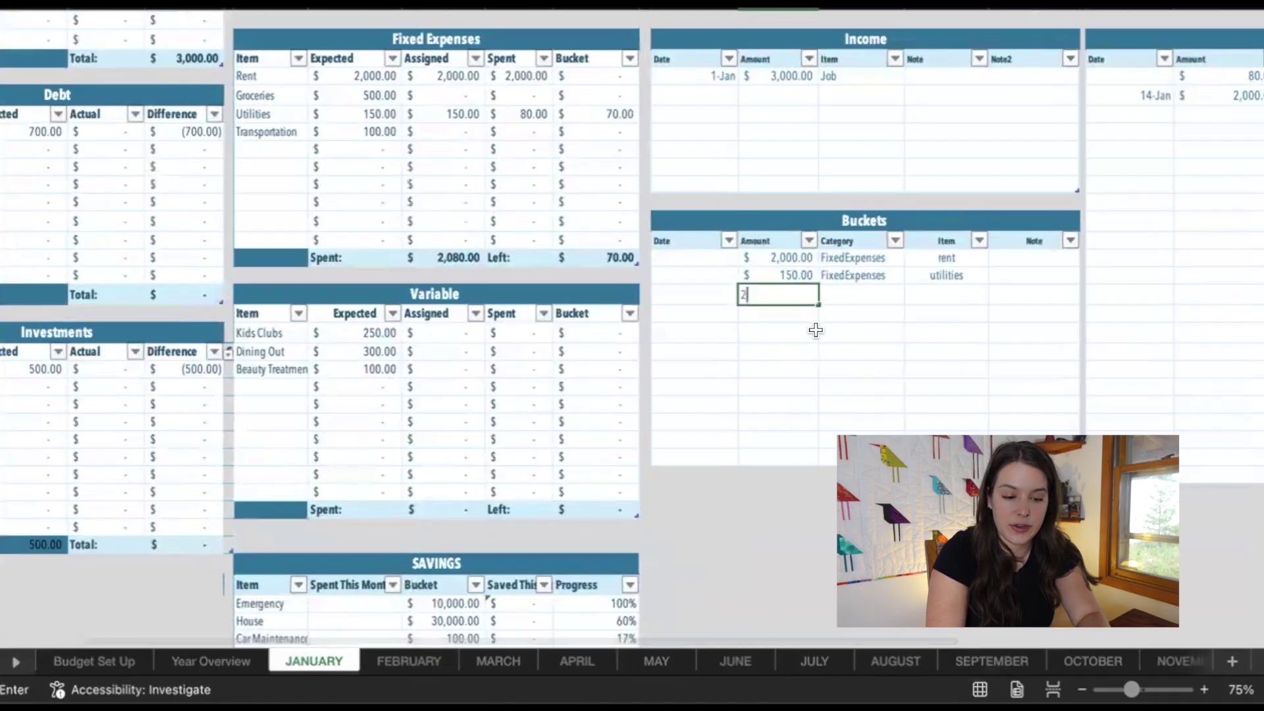
{"action": "left_click", "coordinate": [861, 300]}
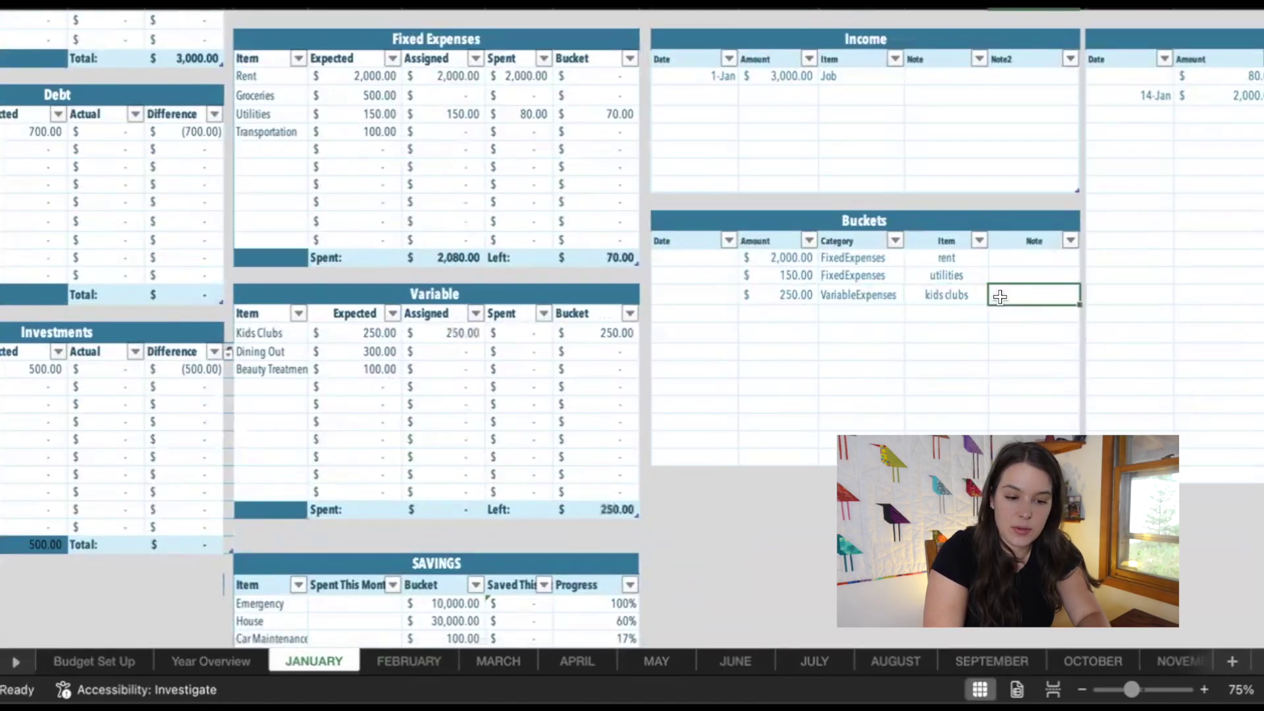
Step: Record a $100 Kids Clubs expense under VariableExpenses in January's Expenses table
{"action": "scroll", "coordinate": [981, 329], "scroll_direction": "right", "scroll_amount": 5}
{"action": "scroll", "coordinate": [981, 329], "scroll_direction": "up", "scroll_amount": 1}
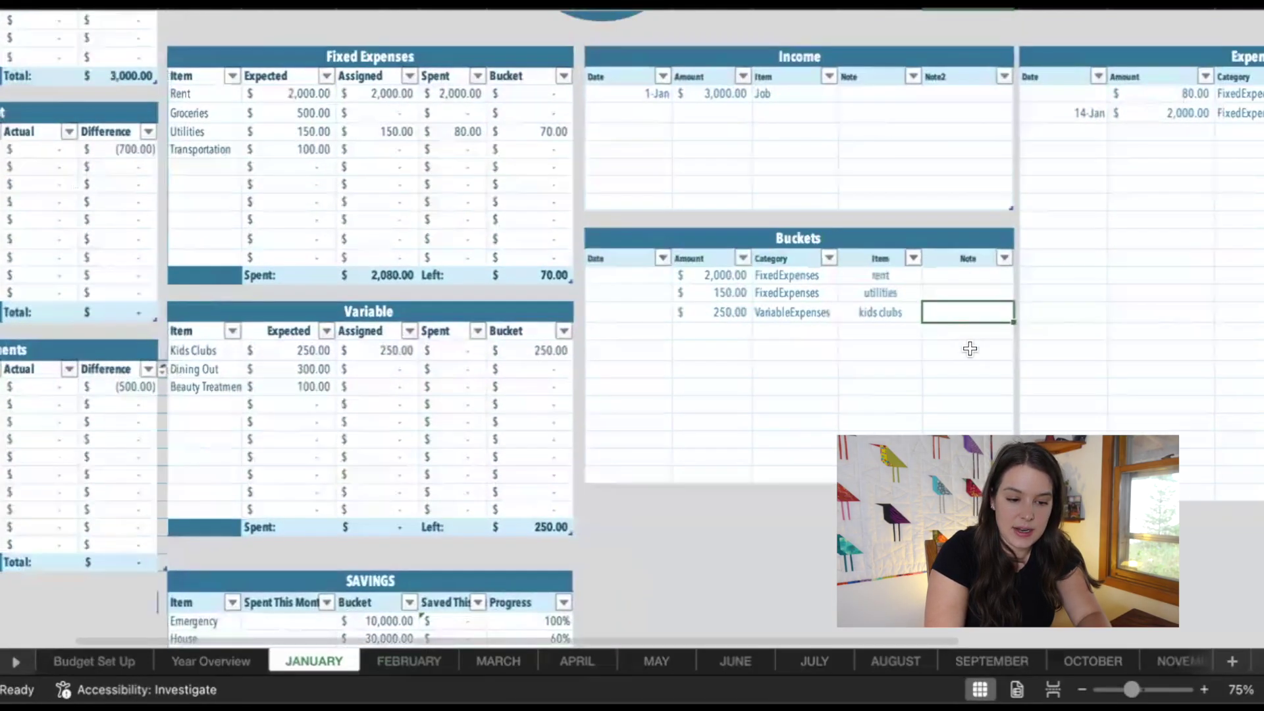
{"action": "left_click", "coordinate": [982, 139]}
{"action": "type", "text": "1"}
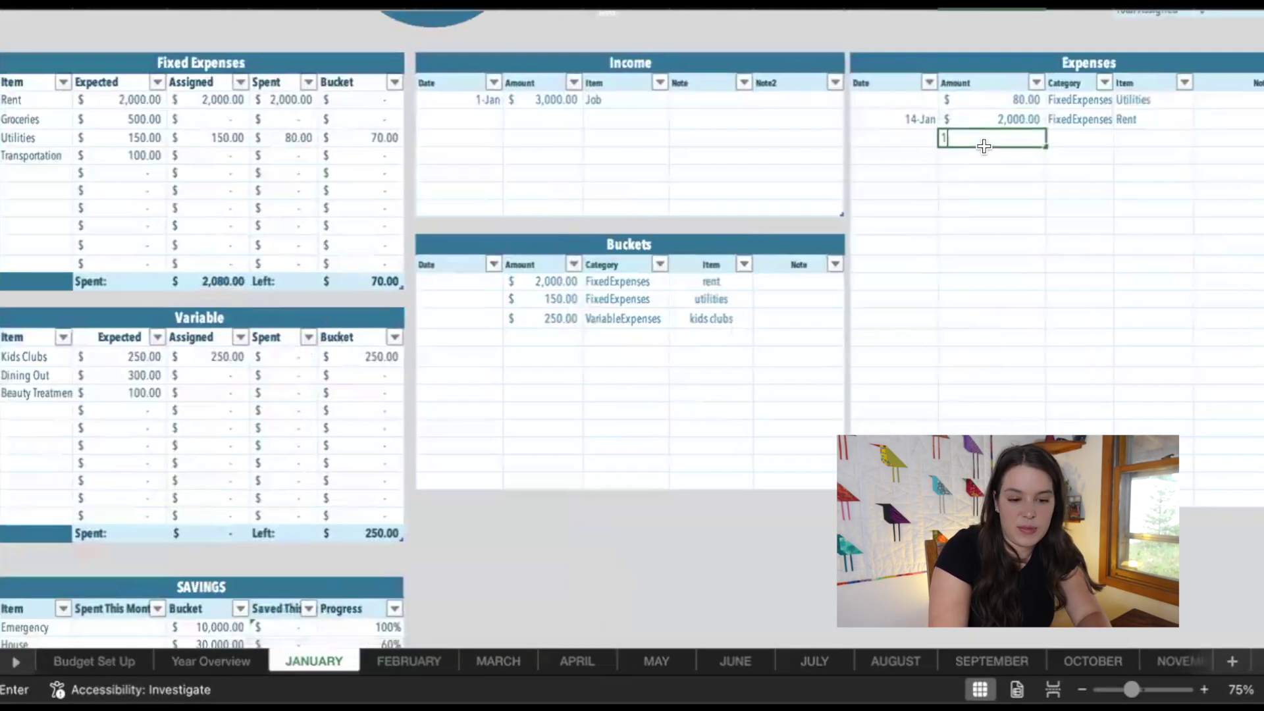
{"action": "type", "text": "00"}
{"action": "key", "text": "Tab"}
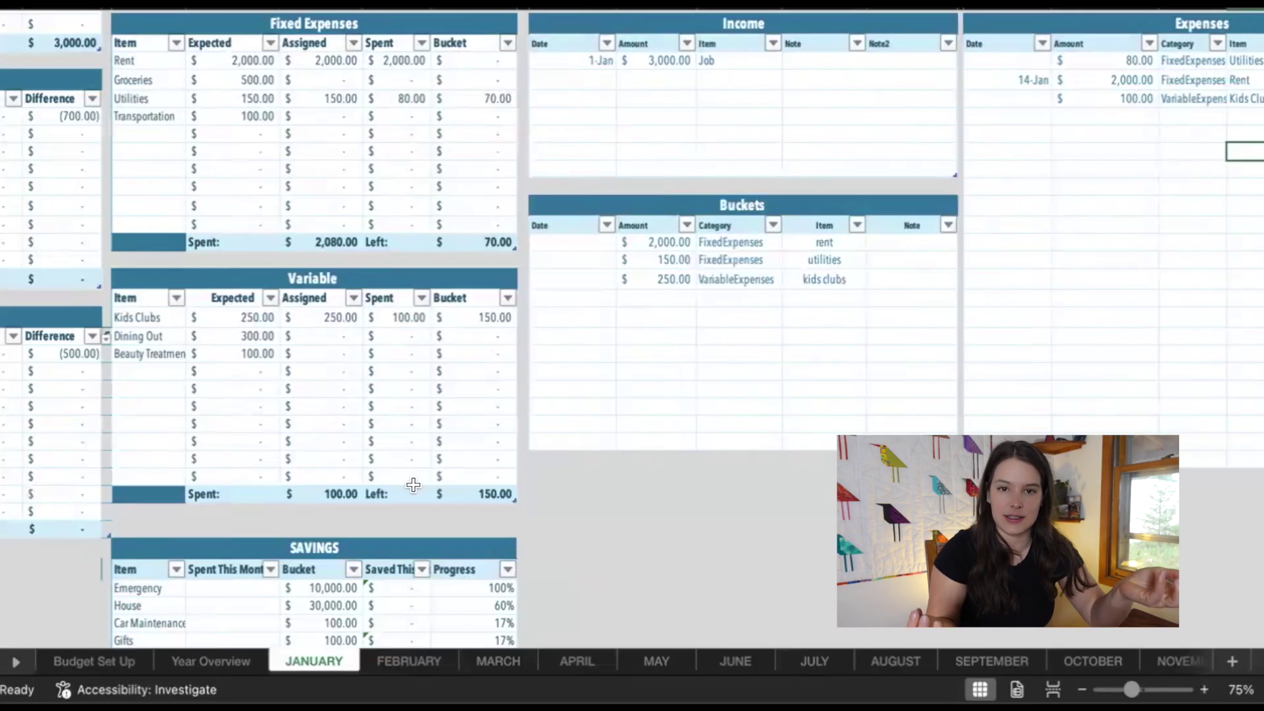
Step: Look at Car Maintenance in January's Savings table and record a $250 Car Maintenance expense under Savings in the Expenses table
{"action": "scroll", "coordinate": [293, 491], "scroll_direction": "down", "scroll_amount": 10}
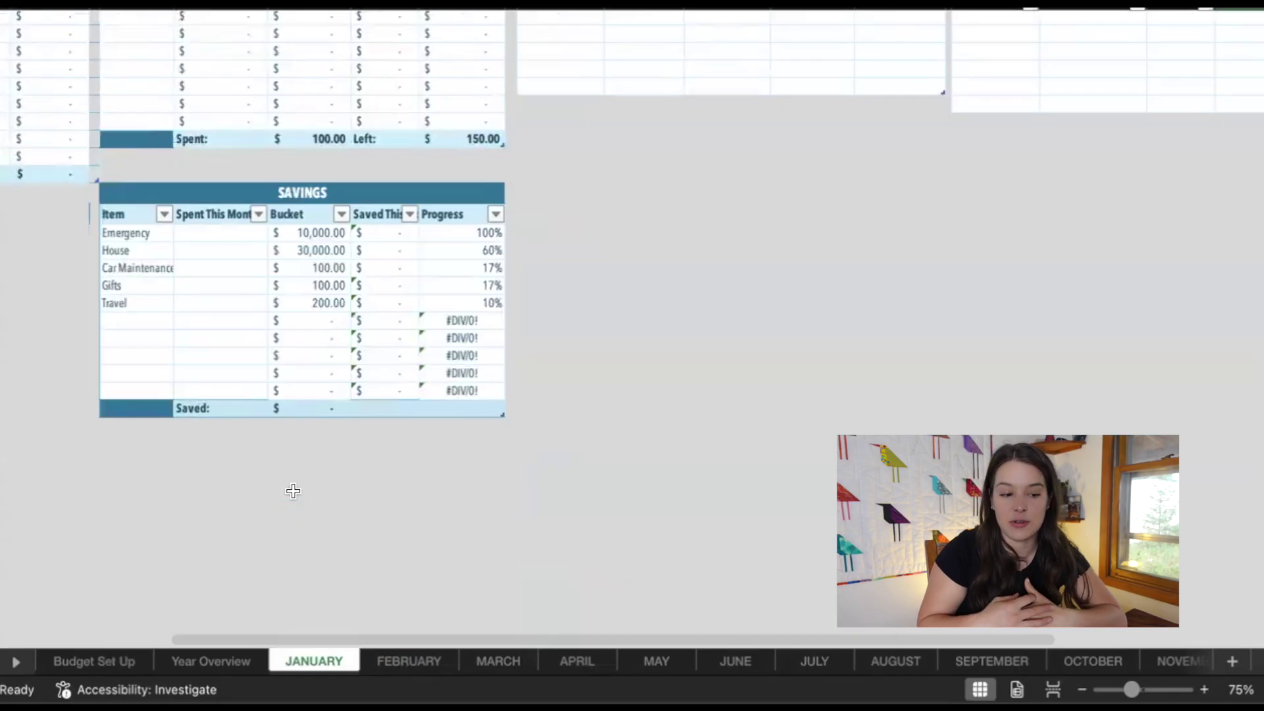
{"action": "scroll", "coordinate": [293, 491], "scroll_direction": "right", "scroll_amount": 2}
{"action": "scroll", "coordinate": [293, 491], "scroll_direction": "up", "scroll_amount": 1}
{"action": "left_click", "coordinate": [174, 284]}
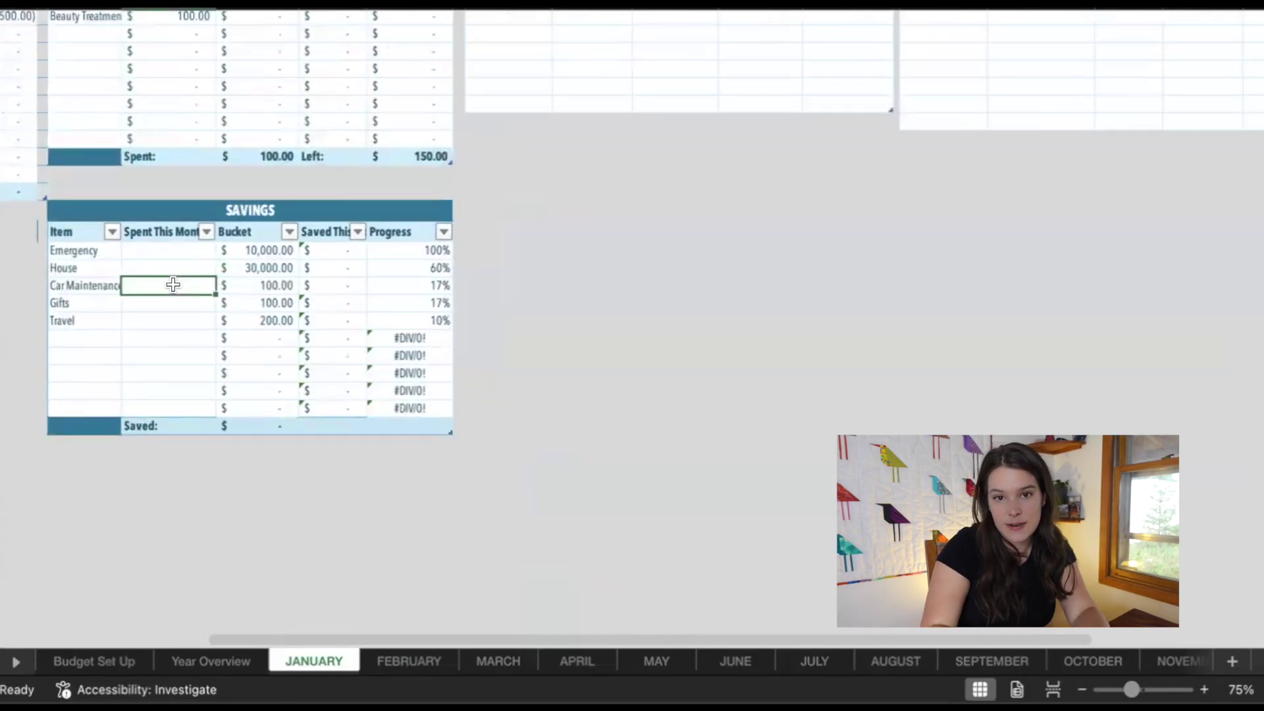
{"action": "scroll", "coordinate": [173, 284], "scroll_direction": "right", "scroll_amount": 10}
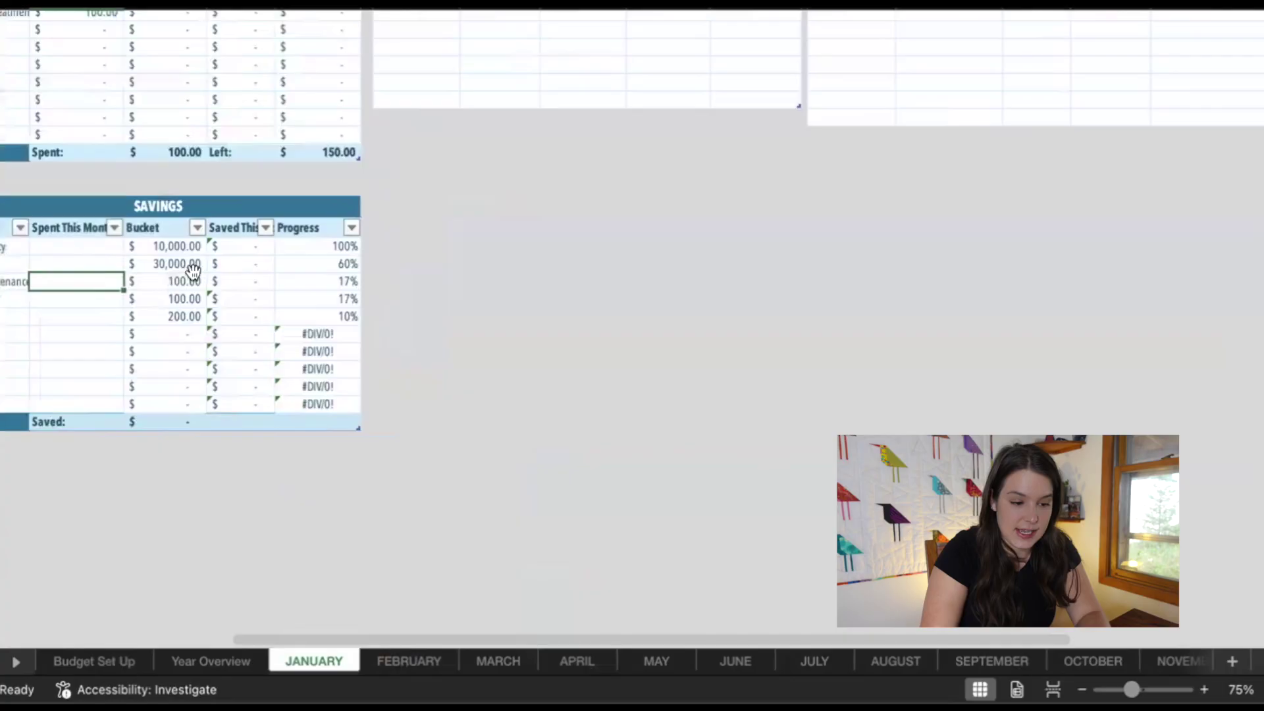
{"action": "scroll", "coordinate": [460, 198], "scroll_direction": "up", "scroll_amount": 10}
{"action": "left_click", "coordinate": [730, 180]}
{"action": "left_click", "coordinate": [749, 180]}
{"action": "left_click", "coordinate": [732, 238]}
{"action": "left_click", "coordinate": [783, 180]}
{"action": "left_click", "coordinate": [829, 180]}
{"action": "left_click", "coordinate": [795, 240]}
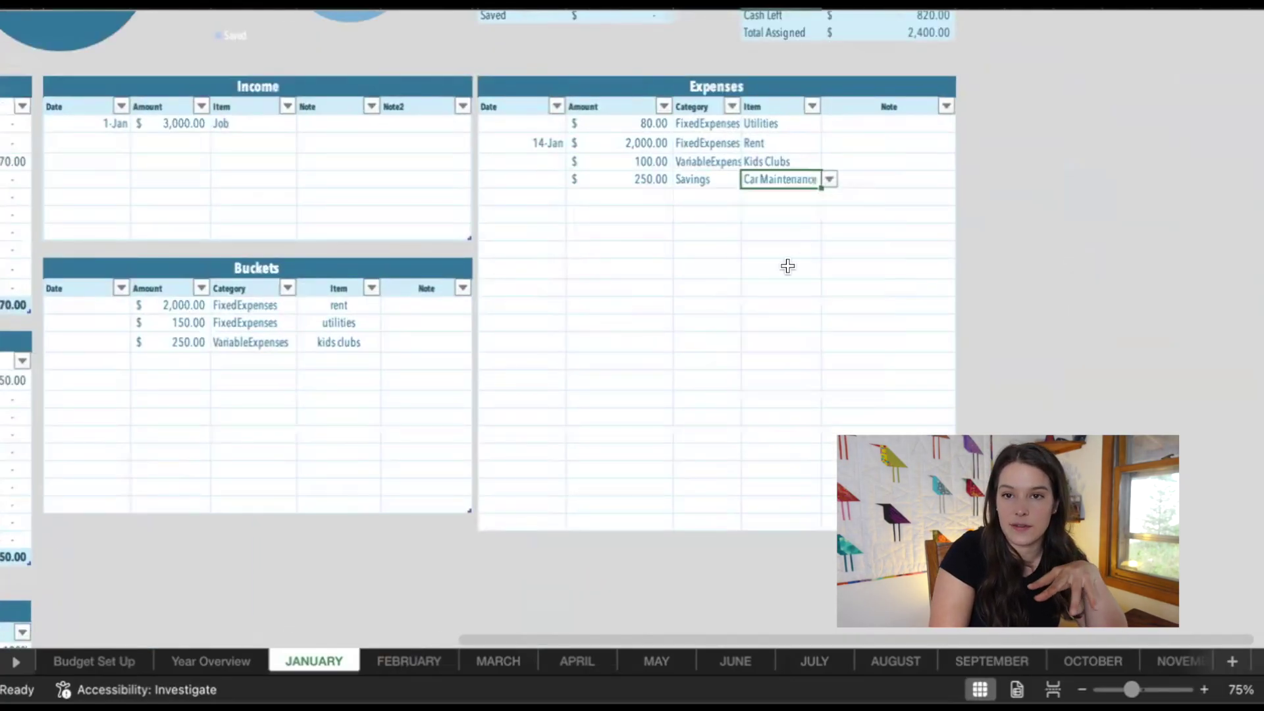
Step: Check the Car Maintenance amounts for Spent This Month and Bucket in January's Savings table
{"action": "scroll", "coordinate": [823, 181], "scroll_direction": "left", "scroll_amount": 10}
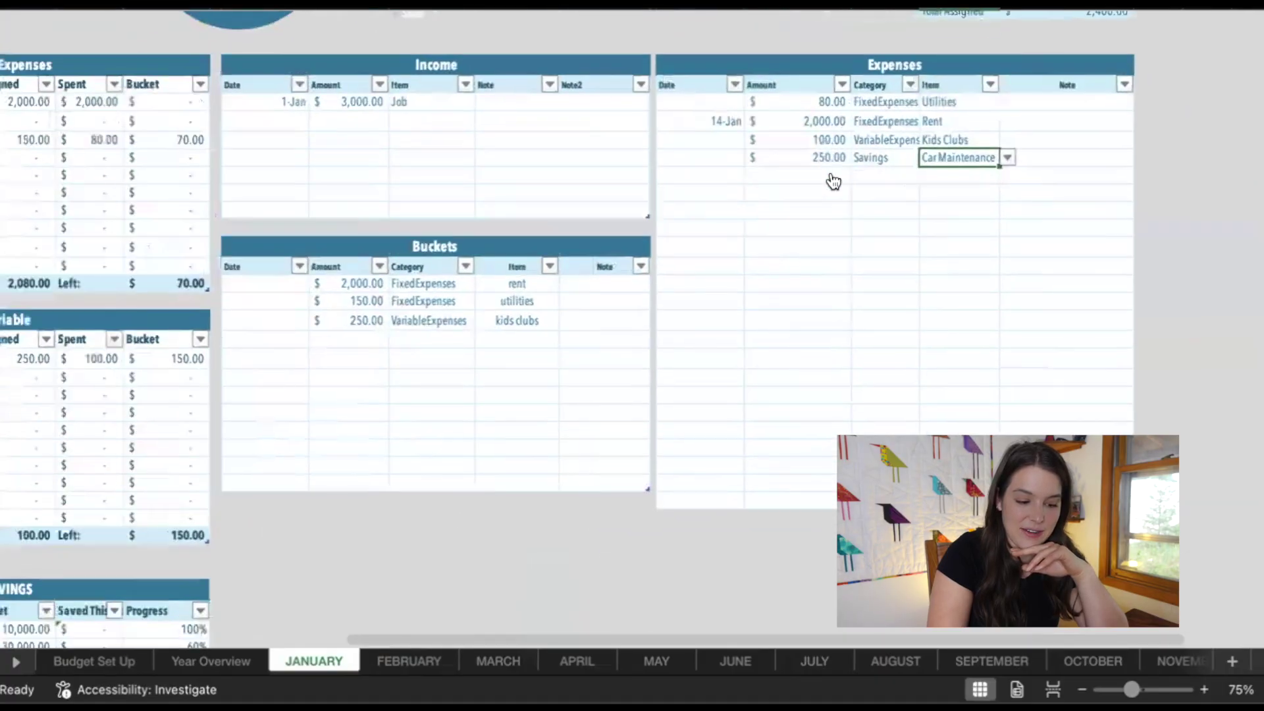
{"action": "scroll", "coordinate": [724, 264], "scroll_direction": "down", "scroll_amount": 8}
{"action": "left_click", "coordinate": [500, 415]}
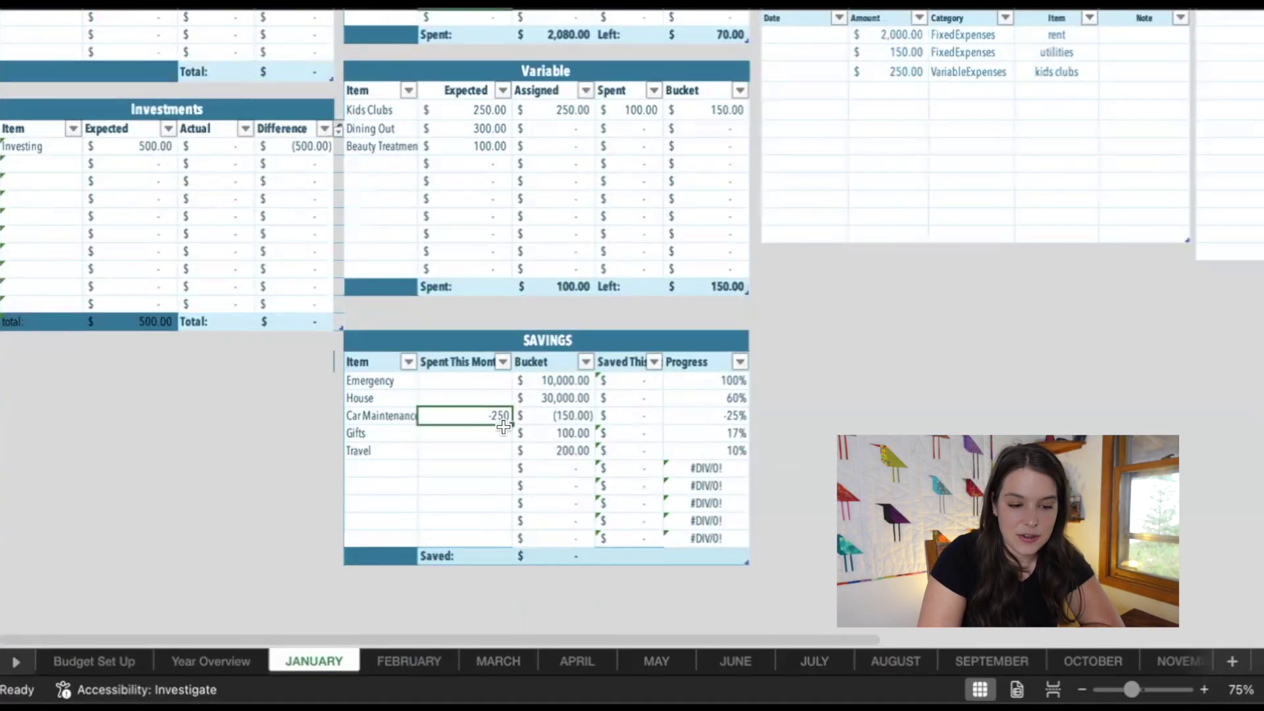
{"action": "left_click", "coordinate": [557, 416]}
Step: Set the Car Maintenance starting balance to $500 in Budget Set Up and recheck its bucket in January's Savings table
{"action": "left_click", "coordinate": [890, 71]}
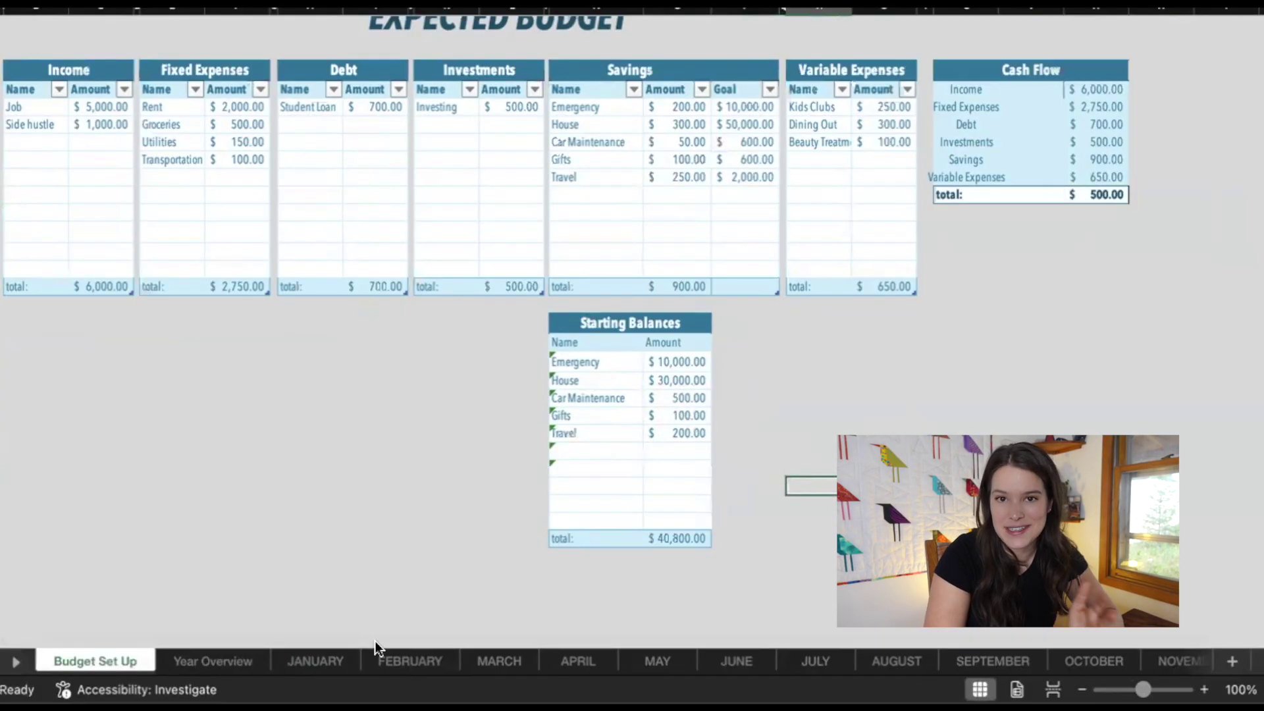
{"action": "left_click", "coordinate": [341, 660]}
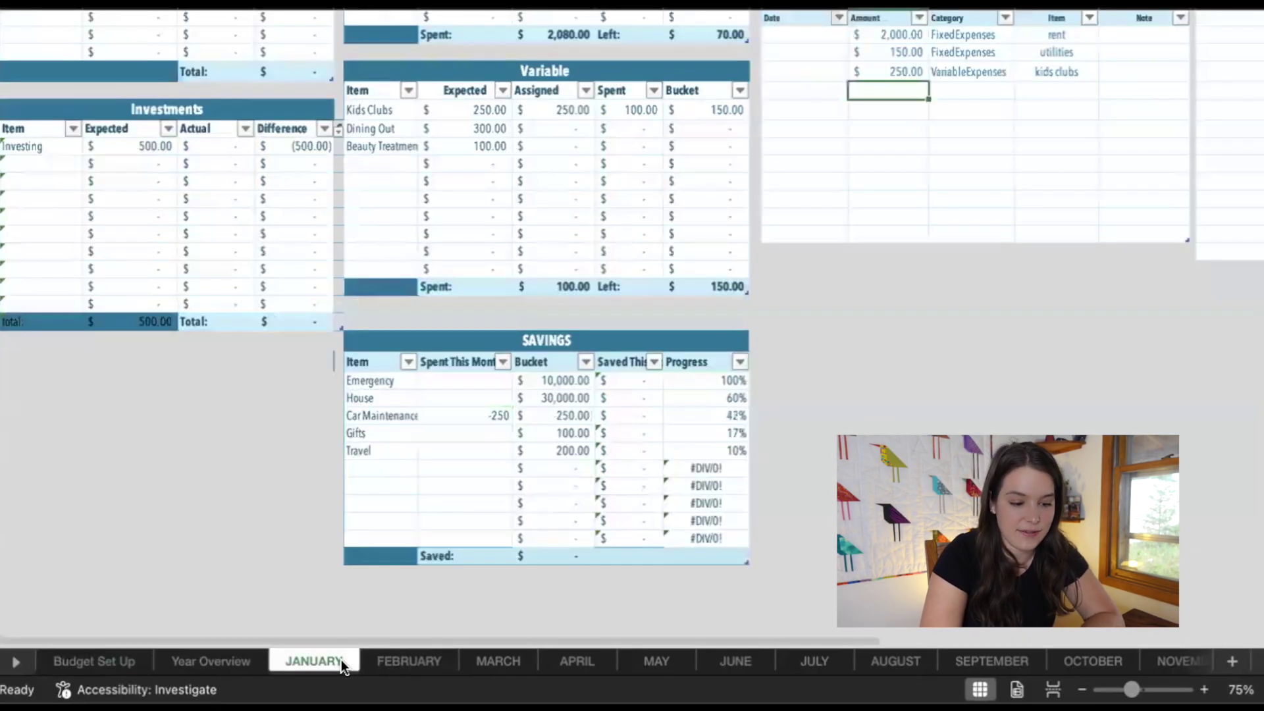
{"action": "left_click", "coordinate": [576, 416]}
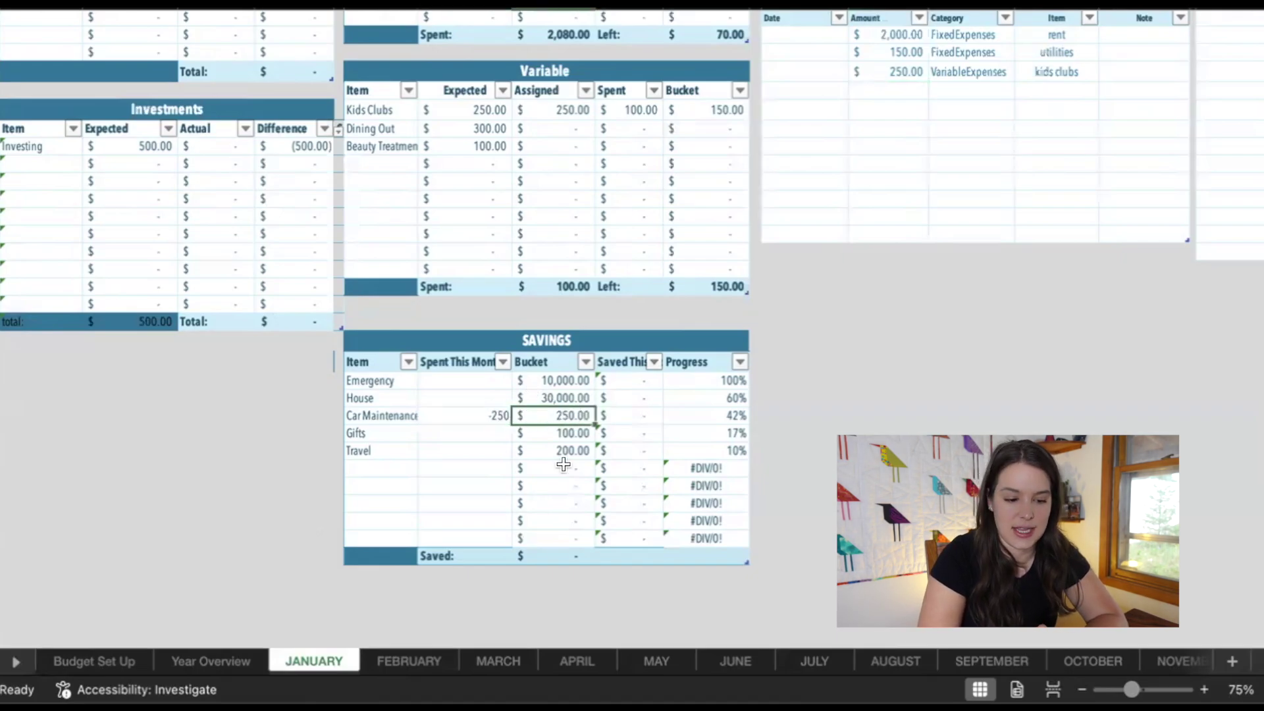
Step: Record $100 of Side hustle income in January's Income table
{"action": "scroll", "coordinate": [547, 634], "scroll_direction": "up", "scroll_amount": 10}
{"action": "scroll", "coordinate": [547, 633], "scroll_direction": "left", "scroll_amount": 5}
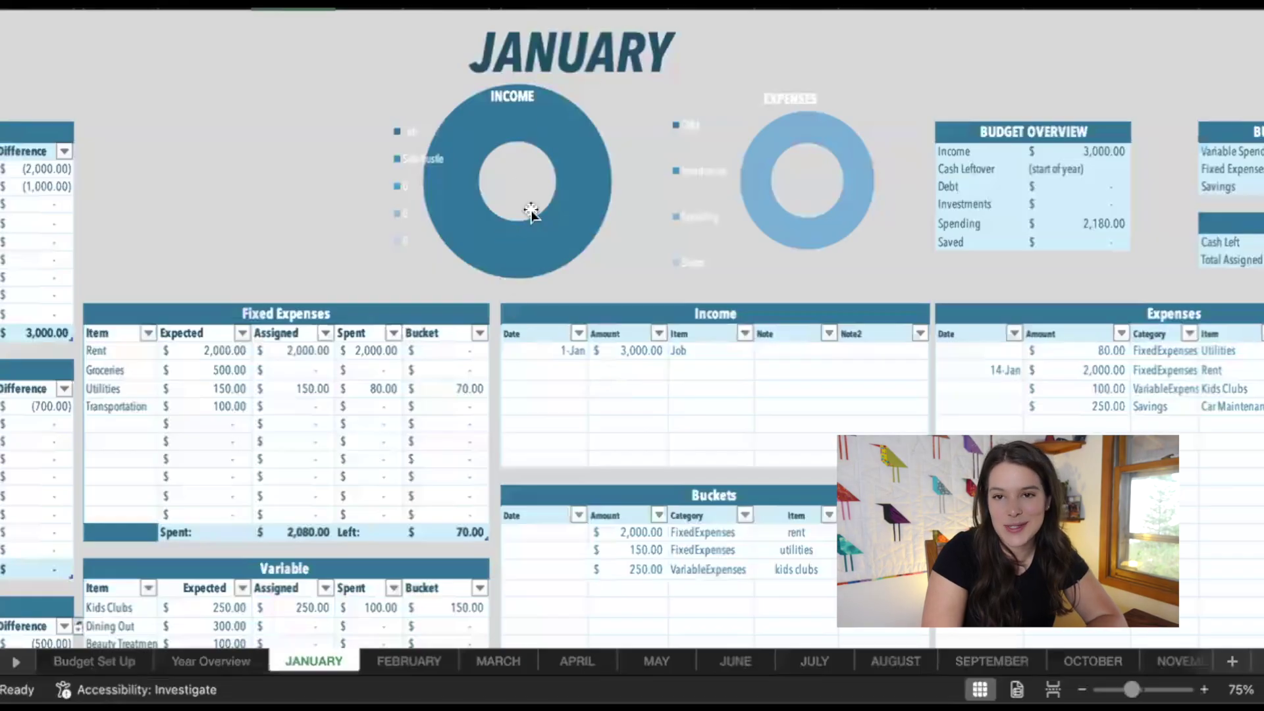
{"action": "left_click", "coordinate": [627, 373]}
{"action": "type", "text": "100"}
{"action": "left_click", "coordinate": [744, 369]}
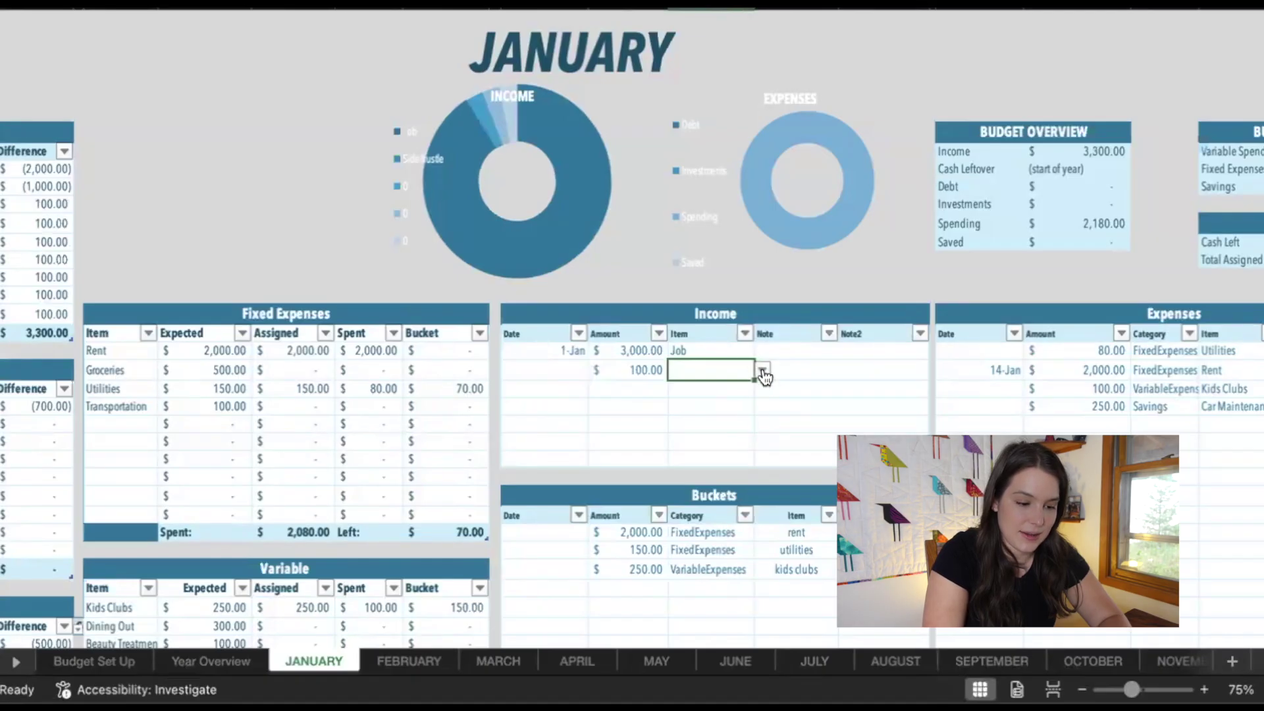
{"action": "left_click", "coordinate": [762, 371]}
{"action": "left_click", "coordinate": [728, 416]}
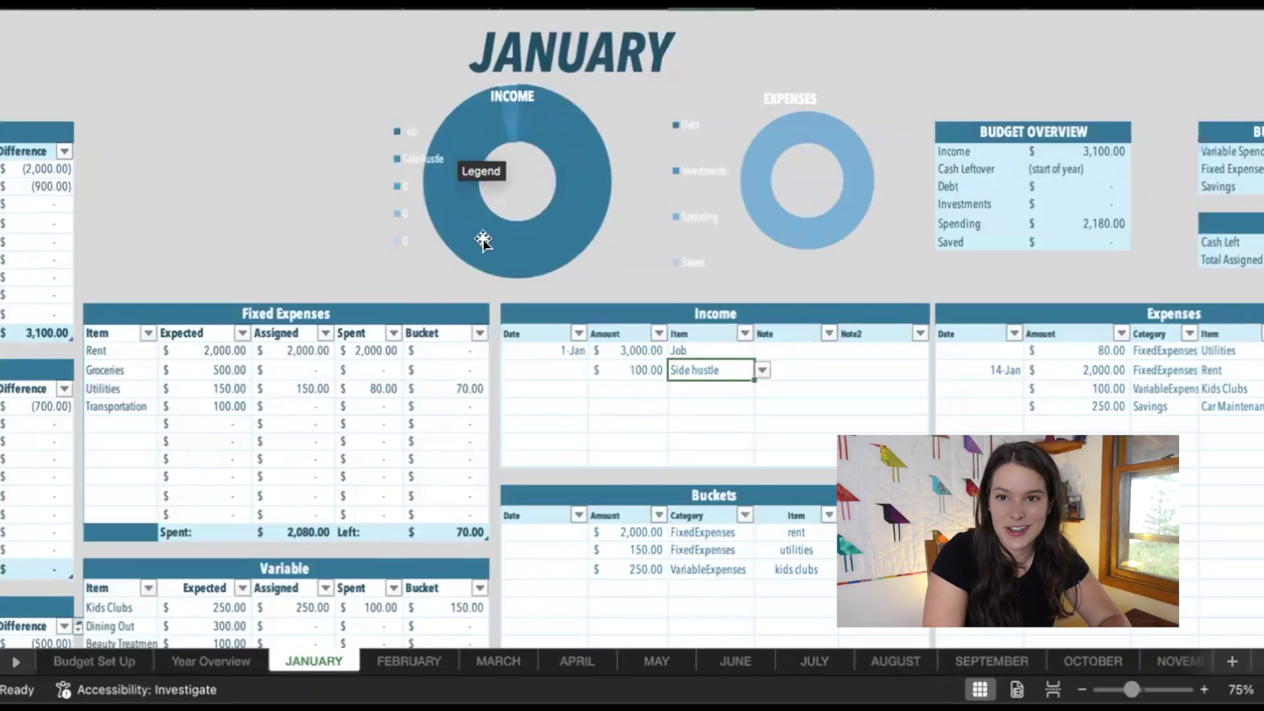
Step: Examine January's Expenses chart together with the Budget Overview rows it plots
{"action": "left_click", "coordinate": [759, 224]}
{"action": "scroll", "coordinate": [653, 132], "scroll_direction": "right", "scroll_amount": 3}
{"action": "scroll", "coordinate": [653, 132], "scroll_direction": "down", "scroll_amount": 1}
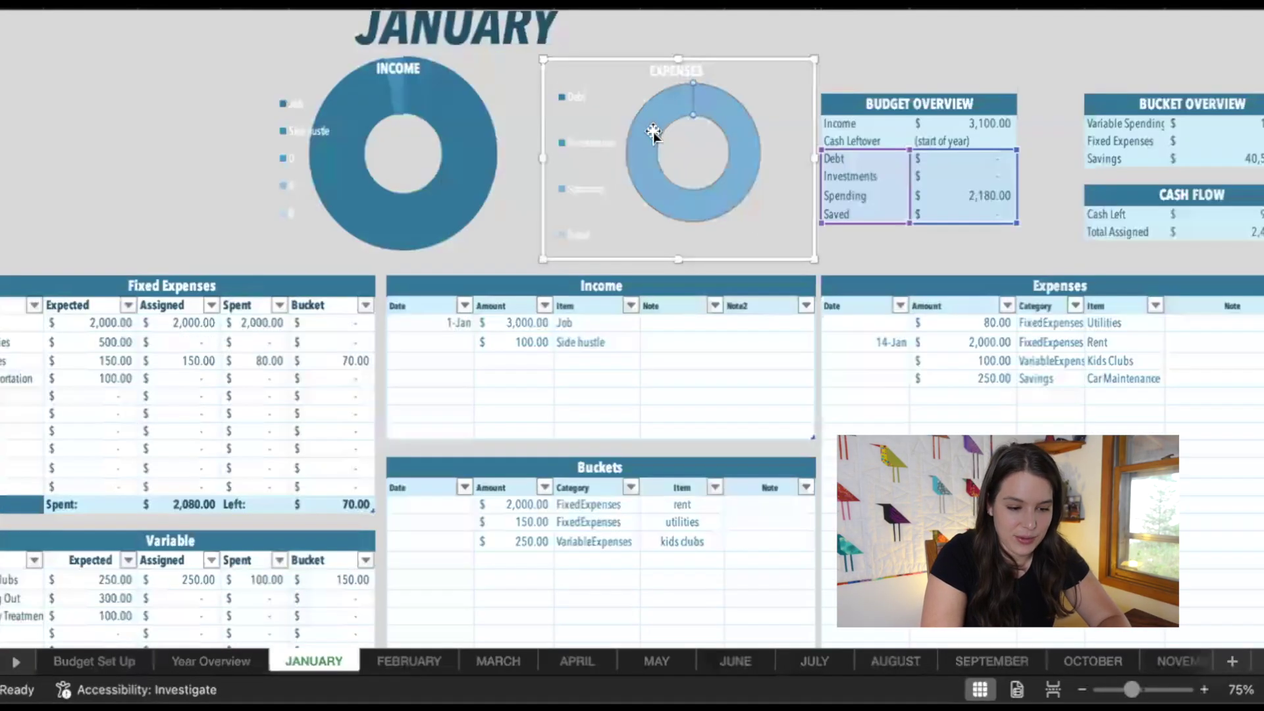
Step: Record a $1,000 Student Loan expense under Debt in January's Expenses table
{"action": "left_click", "coordinate": [911, 399]}
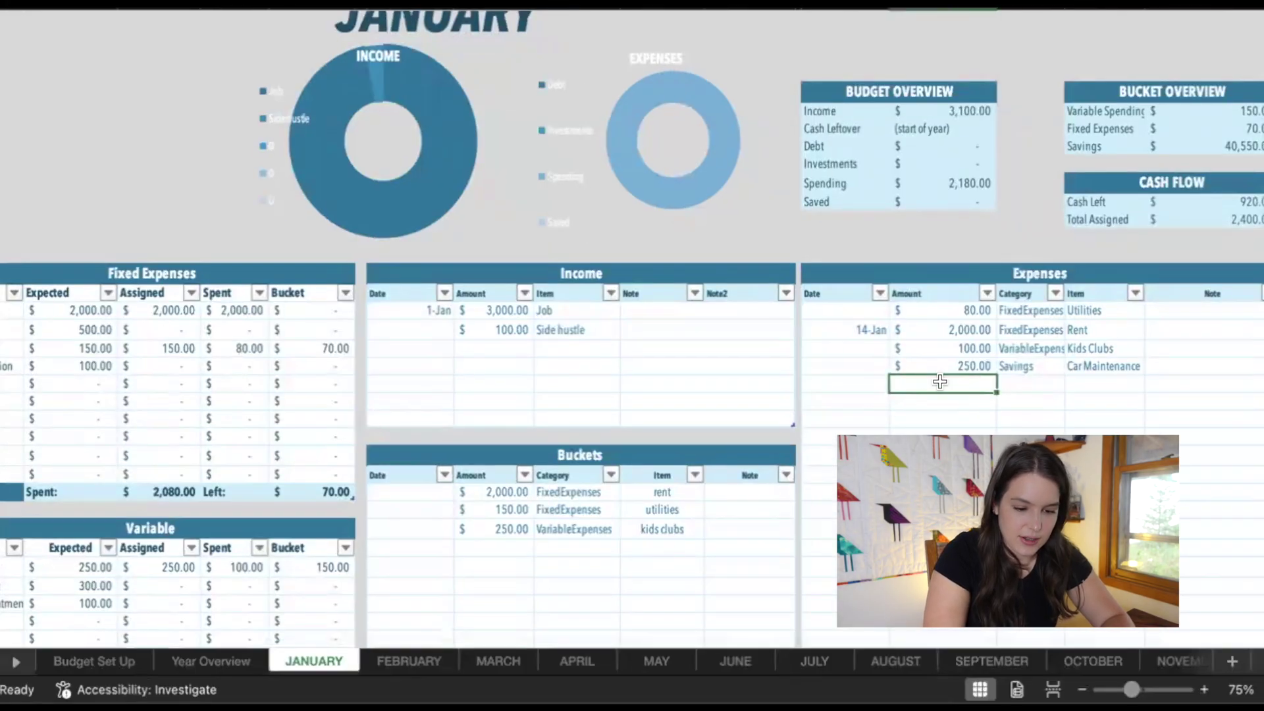
{"action": "type", "text": "1000"}
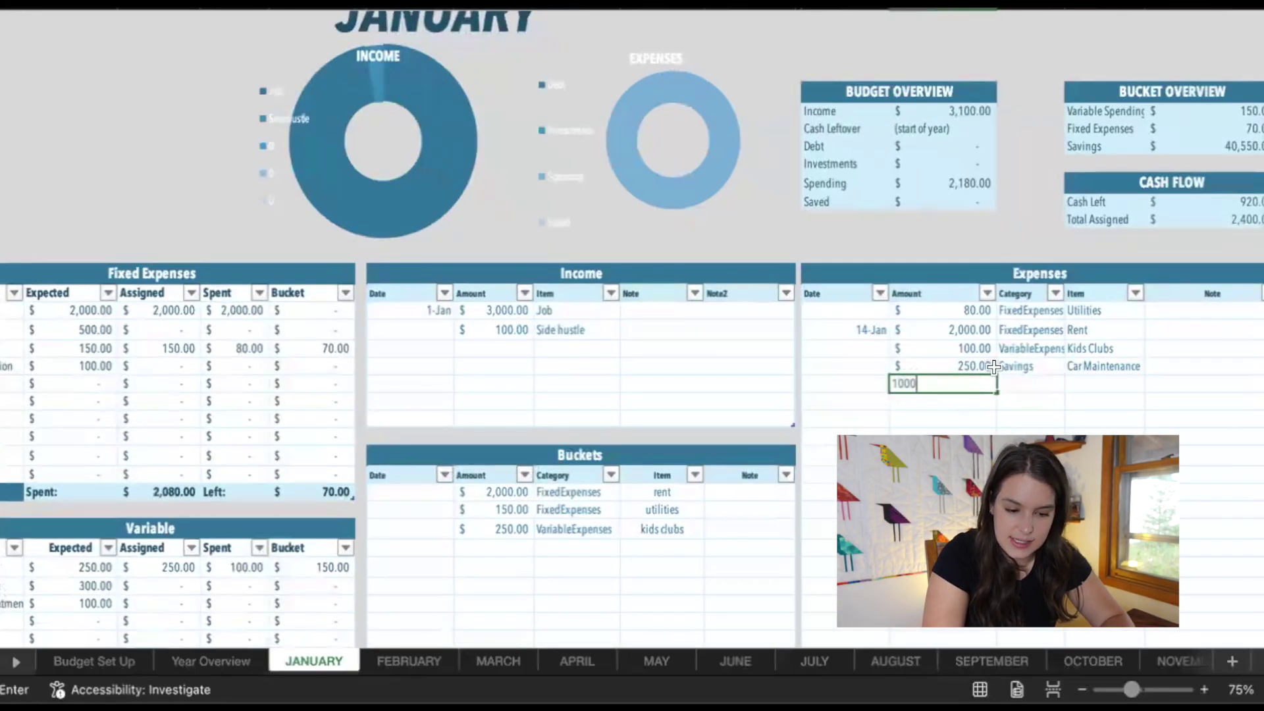
{"action": "key", "text": "Tab"}
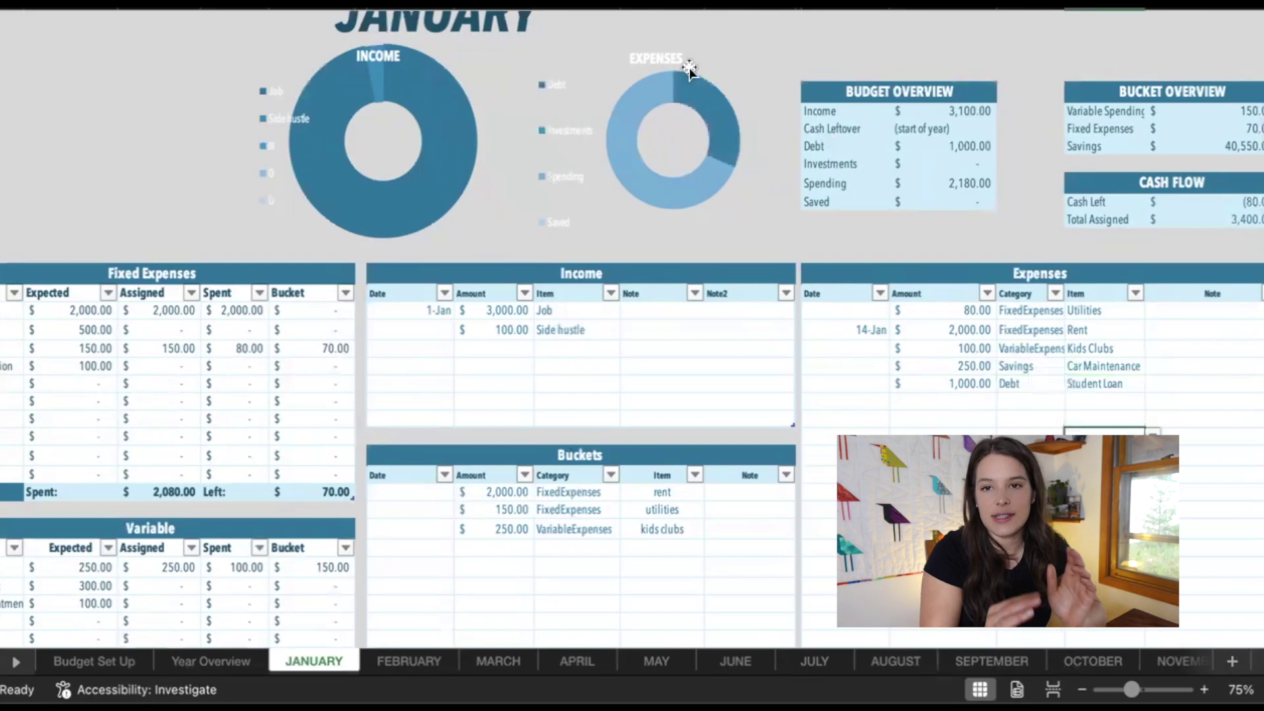
Step: Check the debt and spending shares in January's Expenses chart and the Debt amount in the Budget Overview
{"action": "mouse_move", "coordinate": [699, 117]}
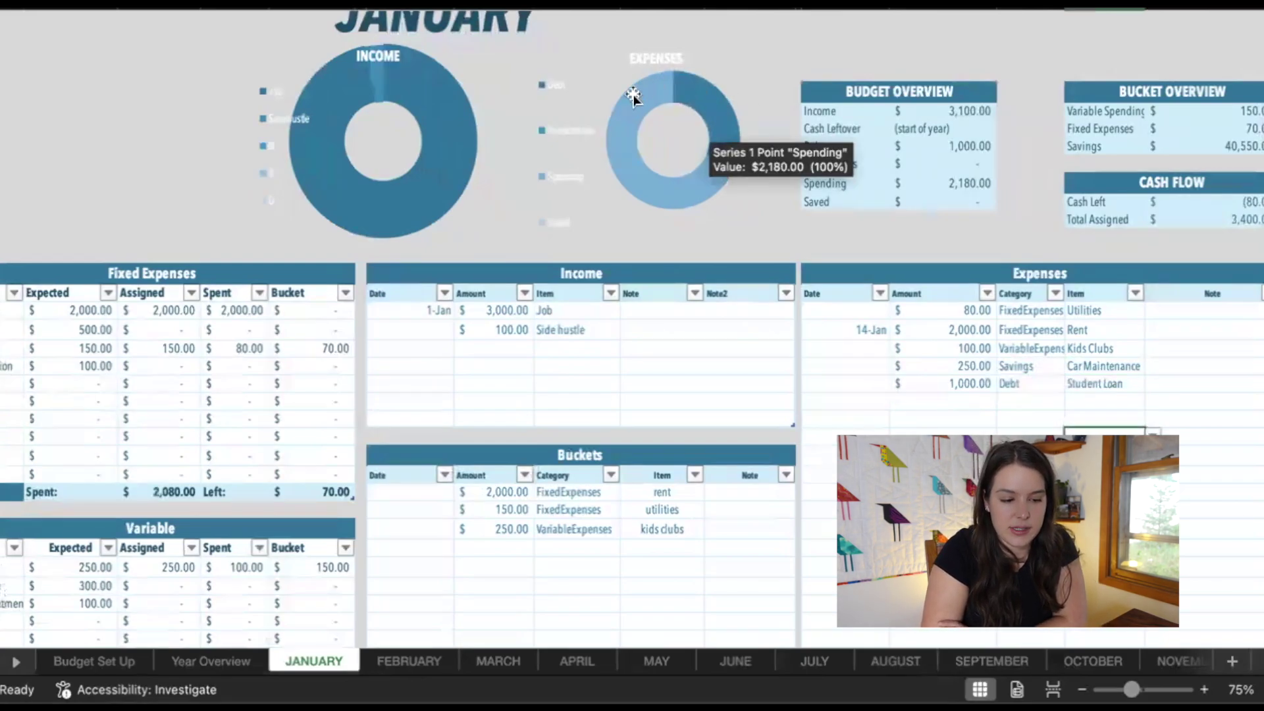
{"action": "mouse_move", "coordinate": [691, 191]}
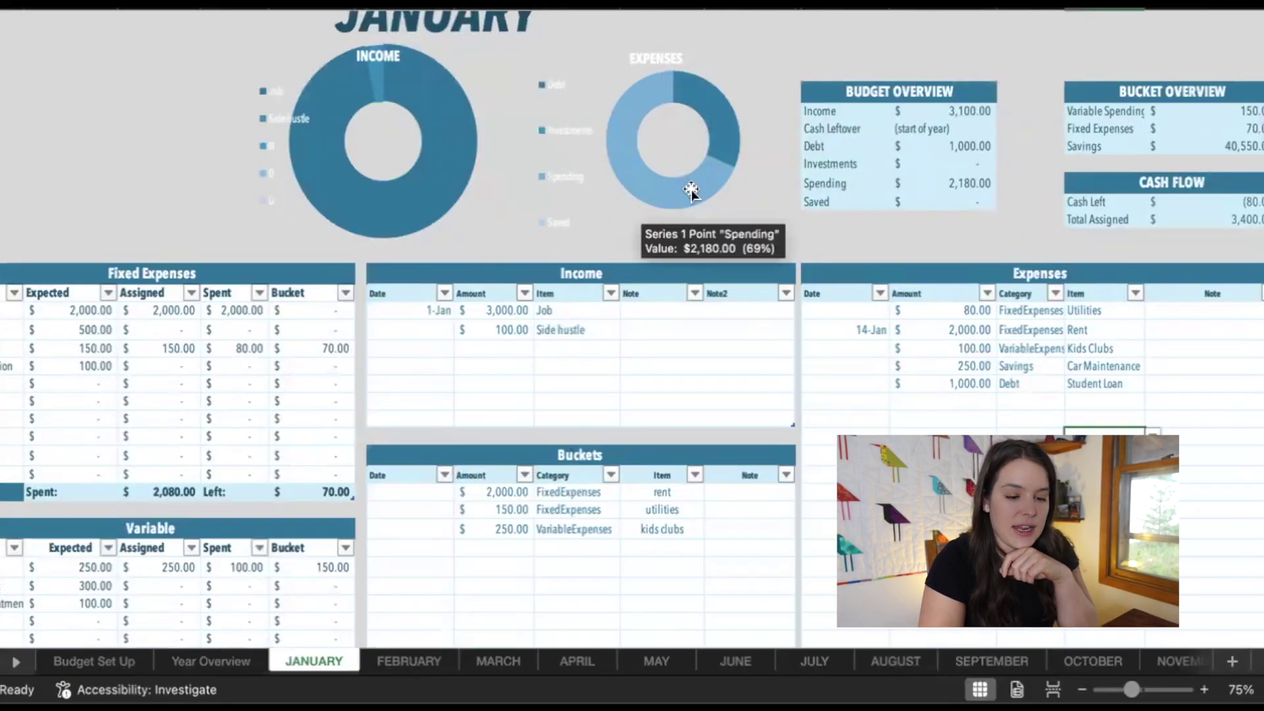
{"action": "scroll", "coordinate": [1030, 88], "scroll_direction": "right", "scroll_amount": 2}
{"action": "scroll", "coordinate": [1030, 88], "scroll_direction": "down", "scroll_amount": 1}
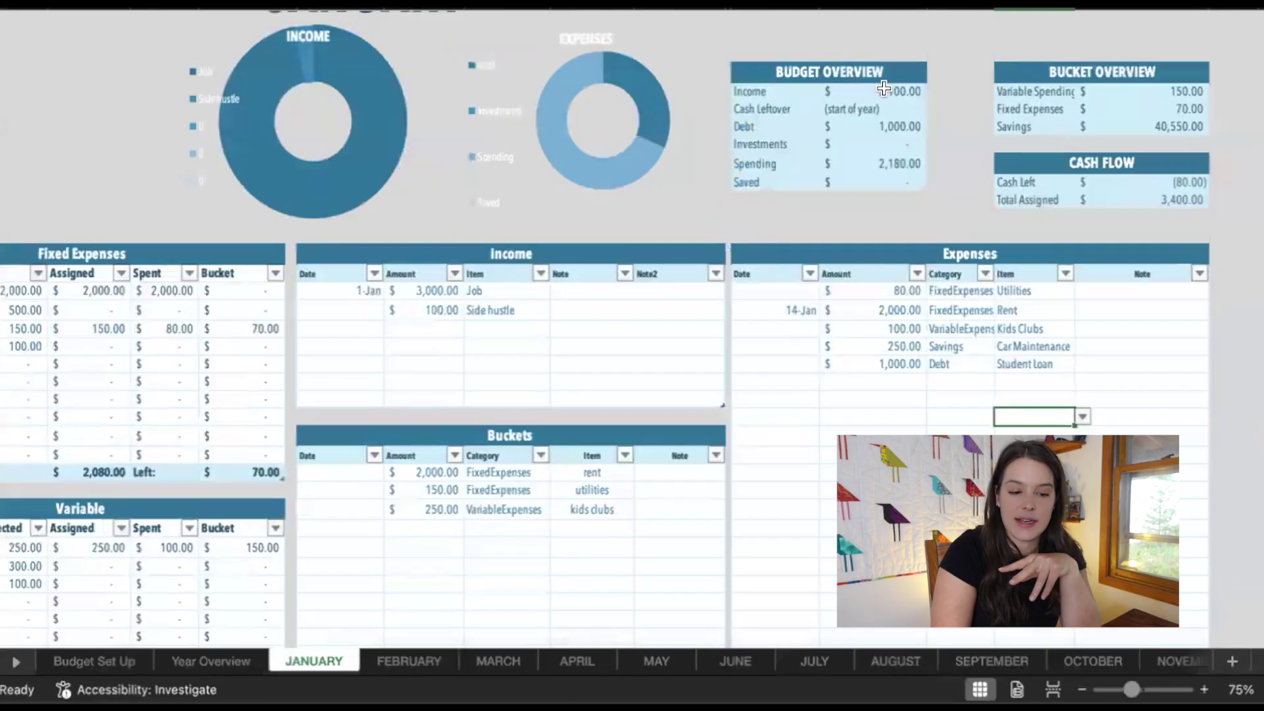
{"action": "left_click", "coordinate": [899, 126]}
Step: Open the Year Overview sheet and compare expected with actual amounts for the Student Loan debt and Job income
{"action": "left_click", "coordinate": [92, 661]}
{"action": "left_click", "coordinate": [191, 662]}
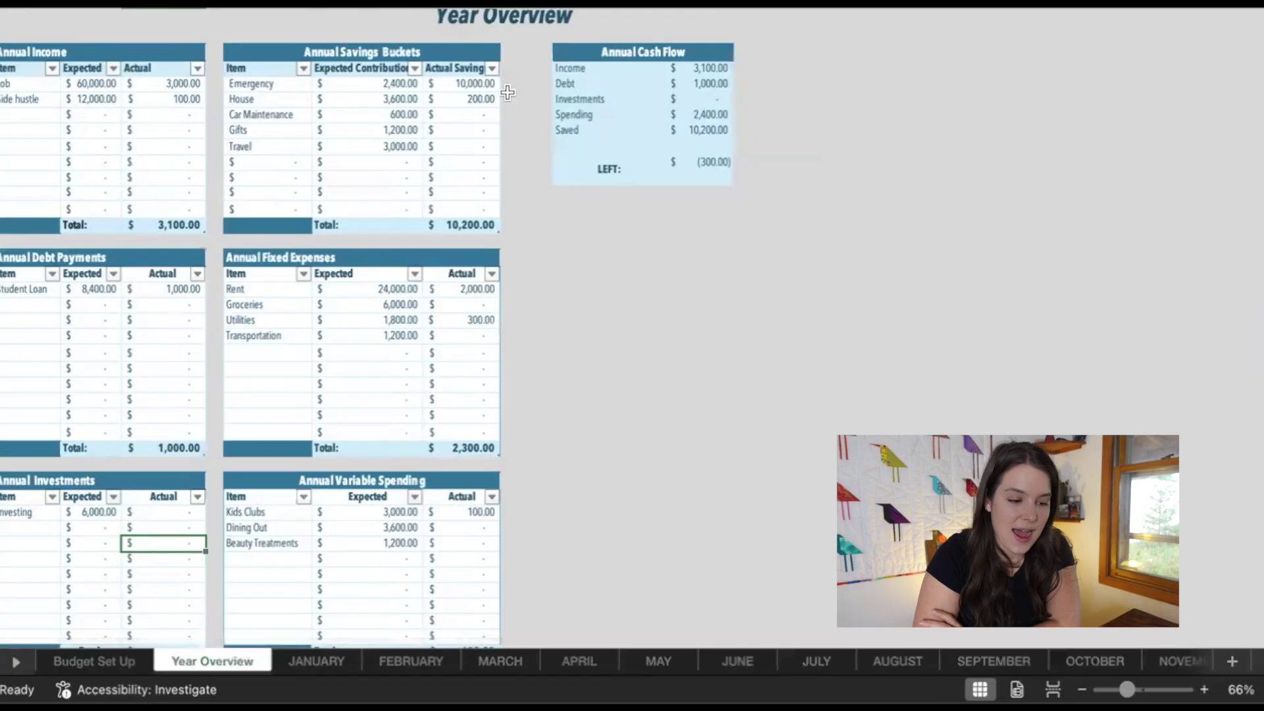
{"action": "scroll", "coordinate": [508, 93], "scroll_direction": "up", "scroll_amount": 3}
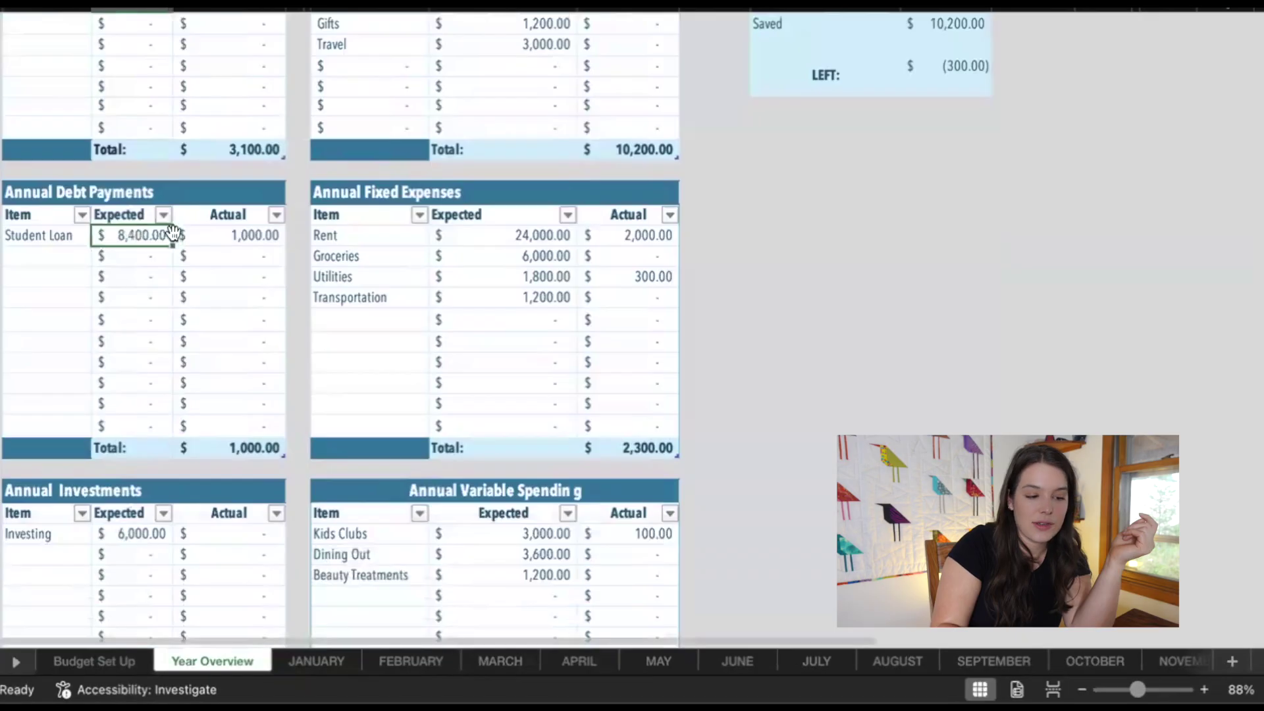
{"action": "left_click", "coordinate": [190, 236]}
{"action": "left_click", "coordinate": [125, 238]}
{"action": "scroll", "coordinate": [126, 240], "scroll_direction": "up", "scroll_amount": 3}
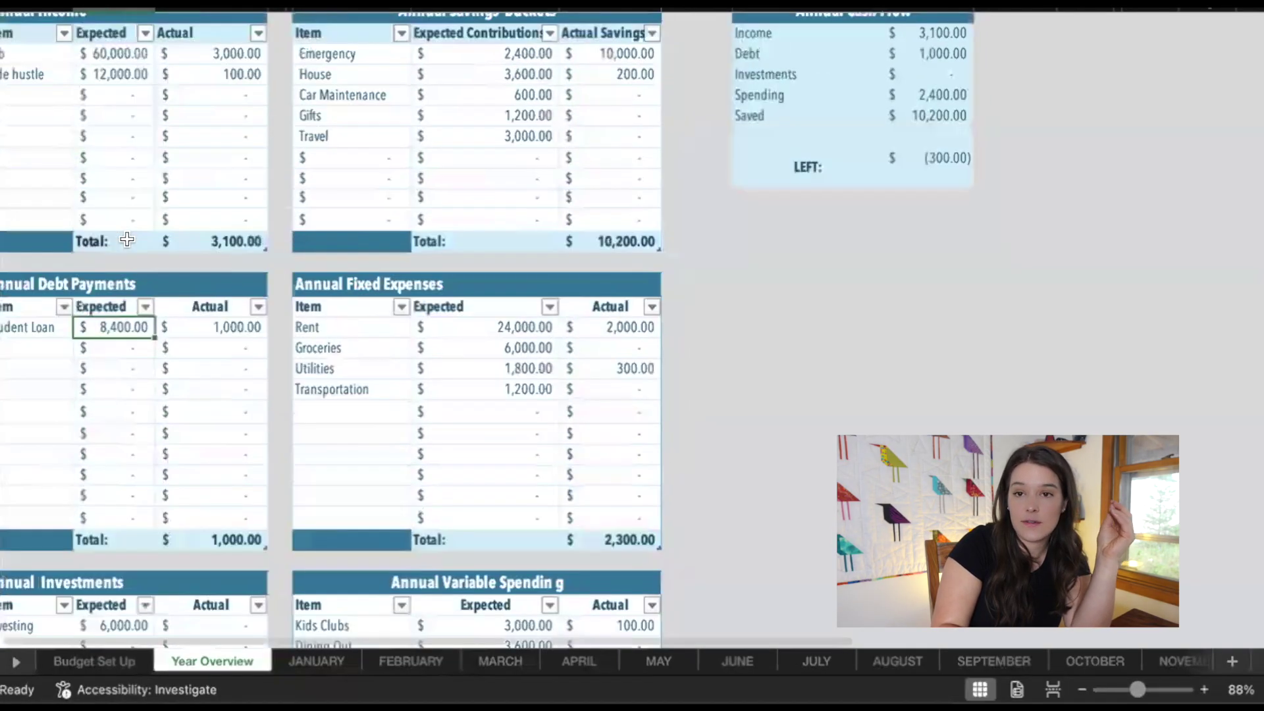
{"action": "scroll", "coordinate": [128, 239], "scroll_direction": "up", "scroll_amount": 2}
{"action": "left_click", "coordinate": [157, 125]}
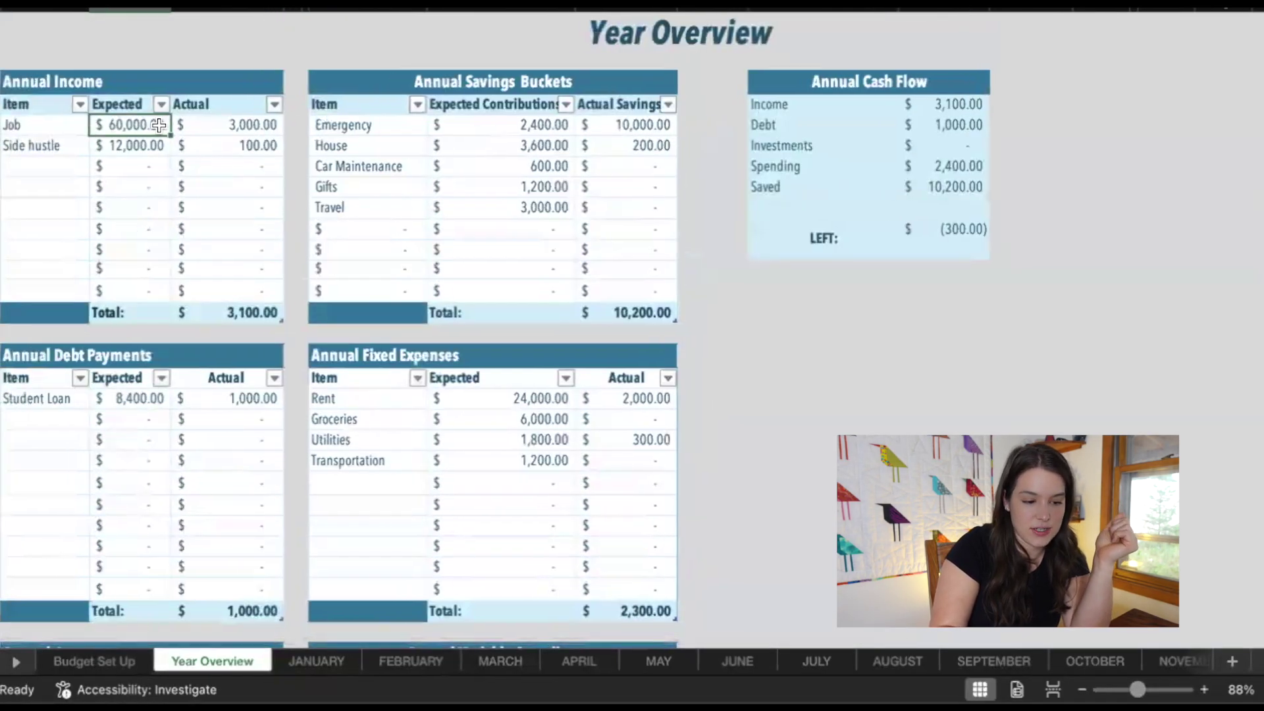
{"action": "left_click", "coordinate": [261, 117]}
{"action": "scroll", "coordinate": [268, 209], "scroll_direction": "down", "scroll_amount": 1}
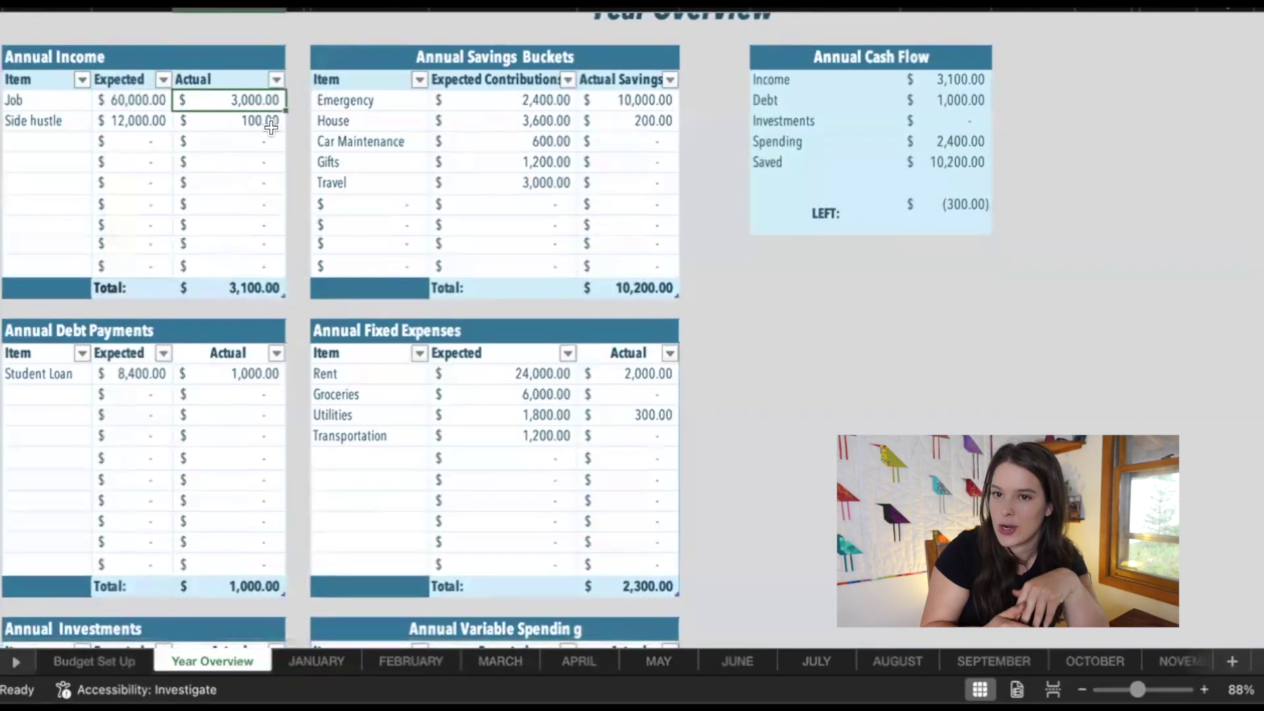
Step: Review the annual savings buckets and cash flow, and look over the Year Overview's fixed expense, investment and variable spending tables
{"action": "left_click", "coordinate": [520, 99]}
{"action": "scroll", "coordinate": [578, 214], "scroll_direction": "down", "scroll_amount": 1}
{"action": "left_click", "coordinate": [970, 91]}
{"action": "scroll", "coordinate": [799, 192], "scroll_direction": "down", "scroll_amount": 4}
{"action": "scroll", "coordinate": [798, 191], "scroll_direction": "down", "scroll_amount": 2}
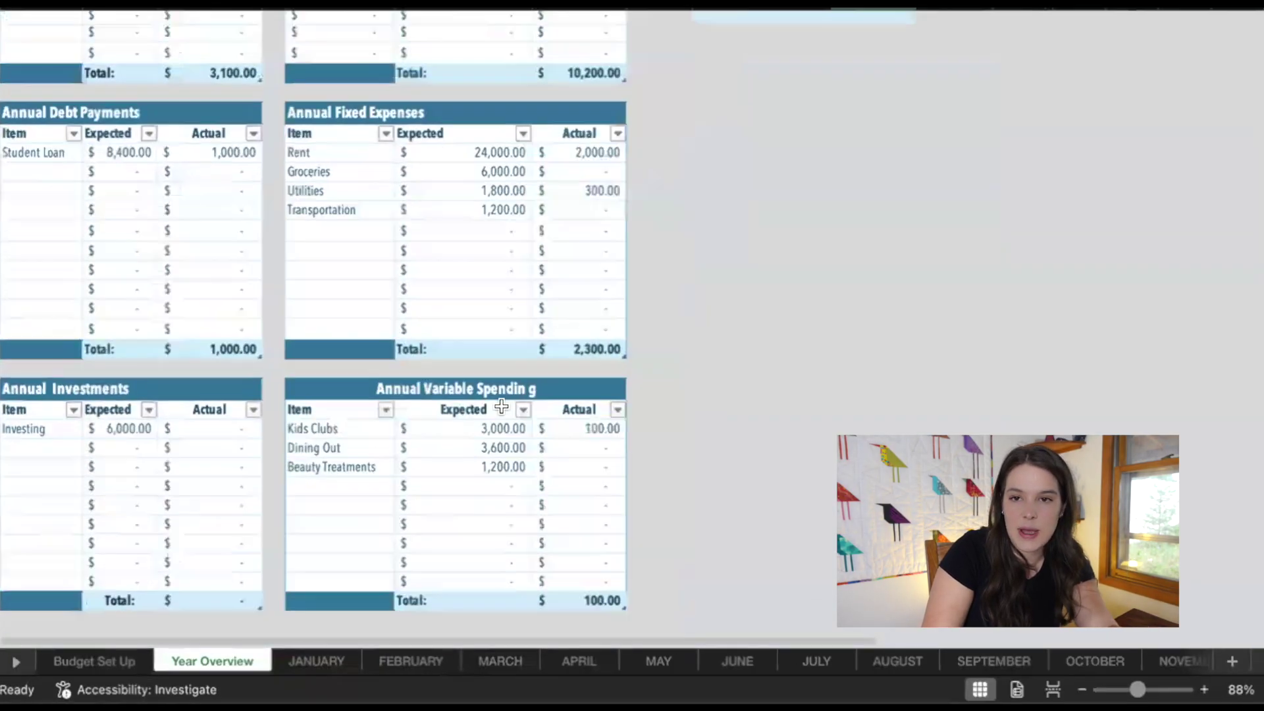
{"action": "scroll", "coordinate": [495, 405], "scroll_direction": "down", "scroll_amount": 1}
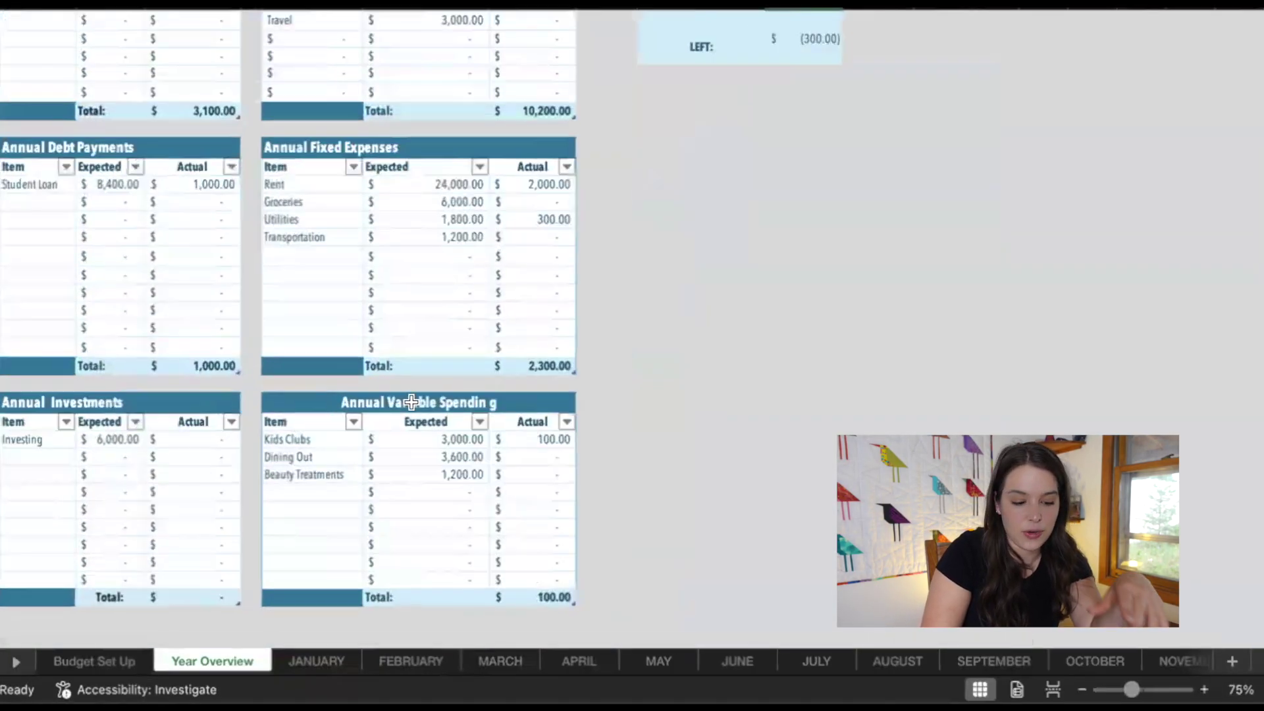